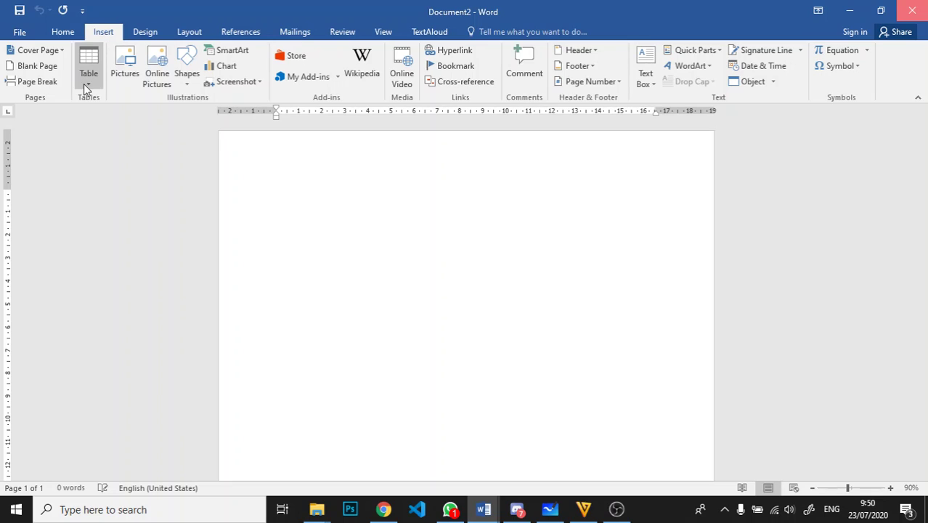
- Insert a table with four columns and eight rows into the blank document
left_click(86, 85)
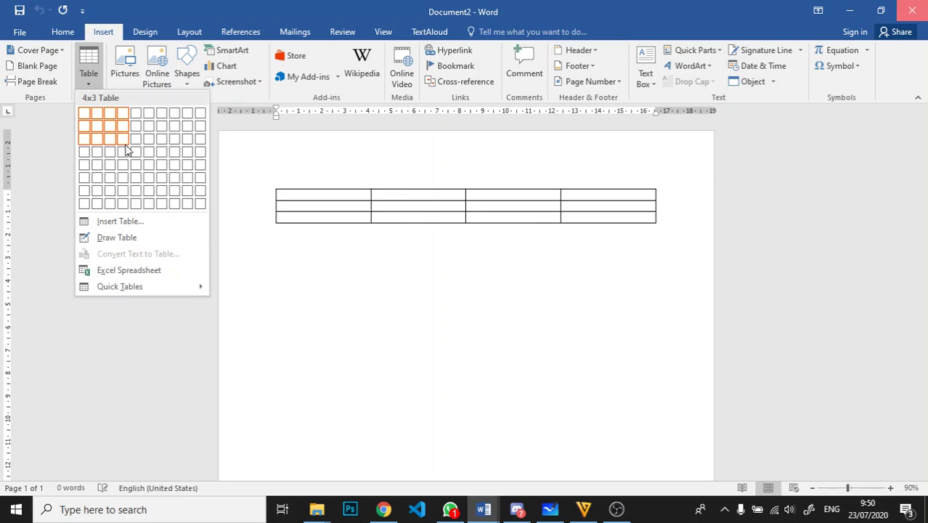
left_click(125, 210)
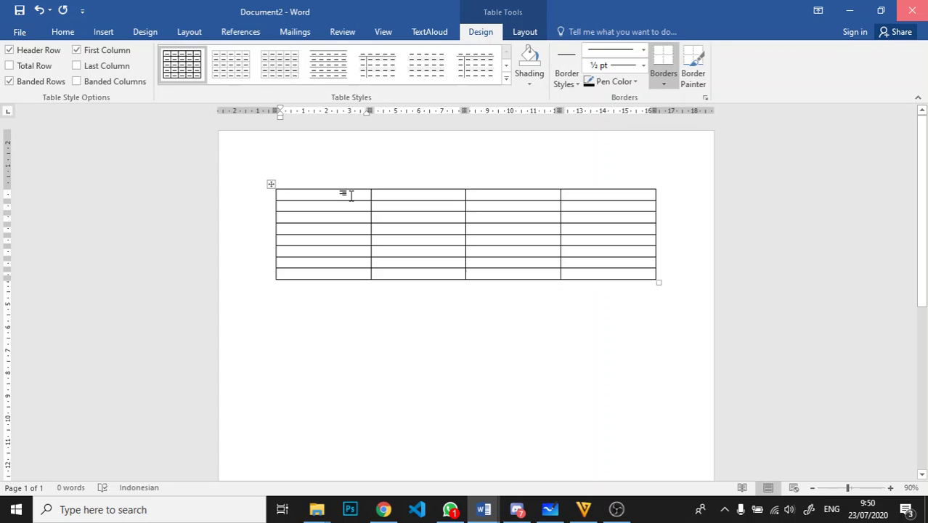
- Select each of the table's four columns one after another, from the first to the fourth
left_click(316, 181)
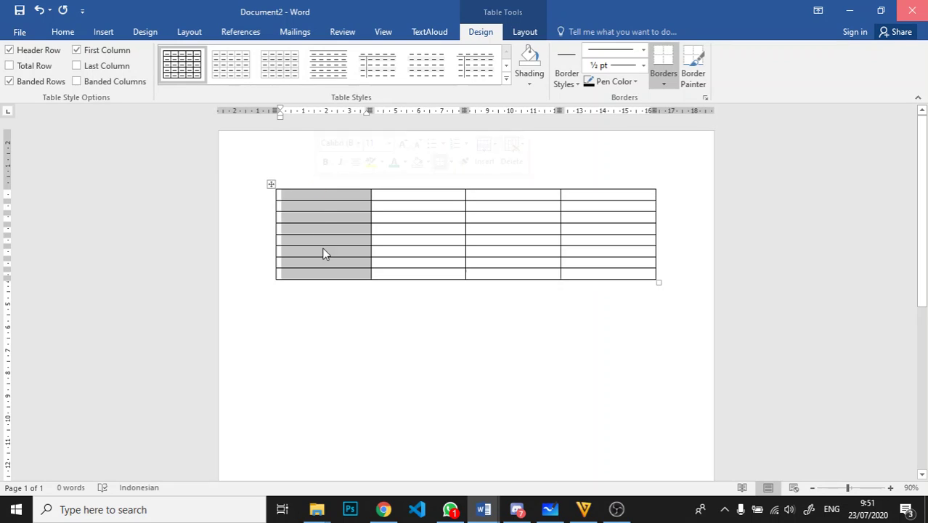
left_click(411, 181)
left_click(518, 176)
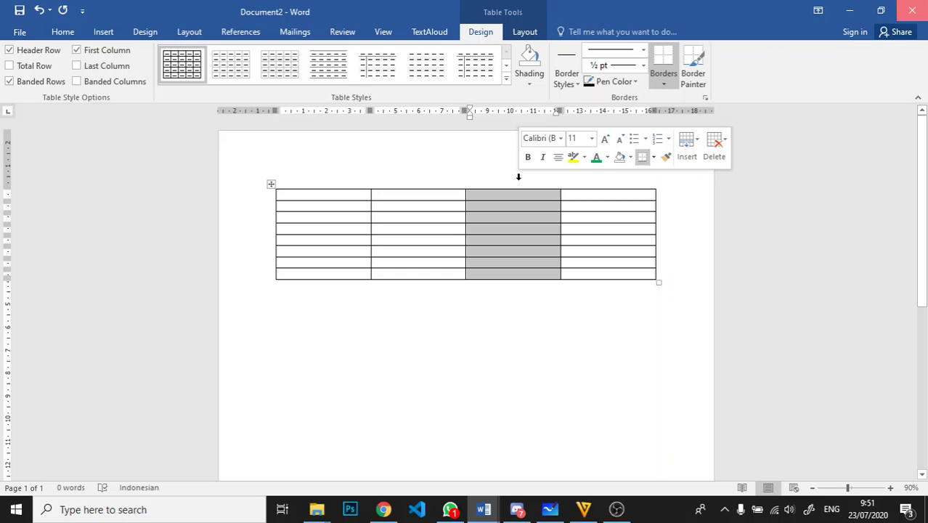
left_click(590, 183)
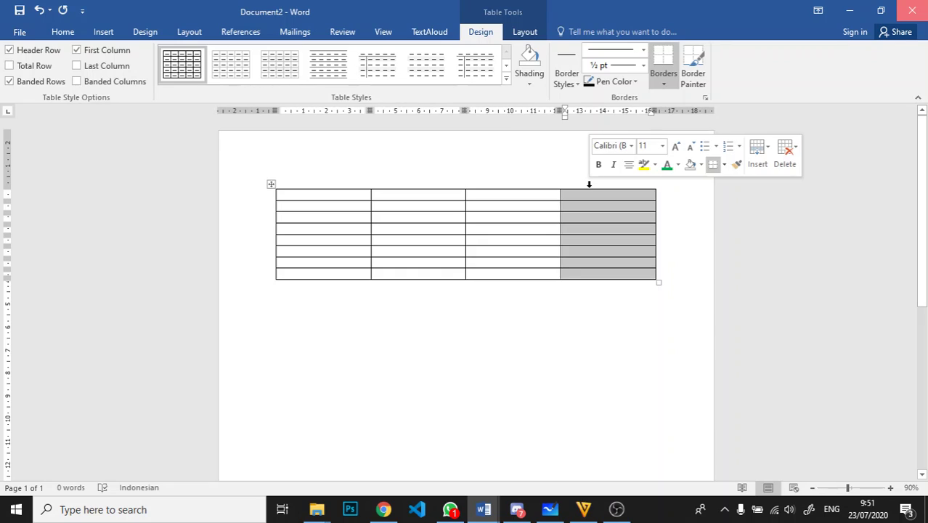
- Select the table's first four rows one after another, each across all four columns
left_click(277, 197)
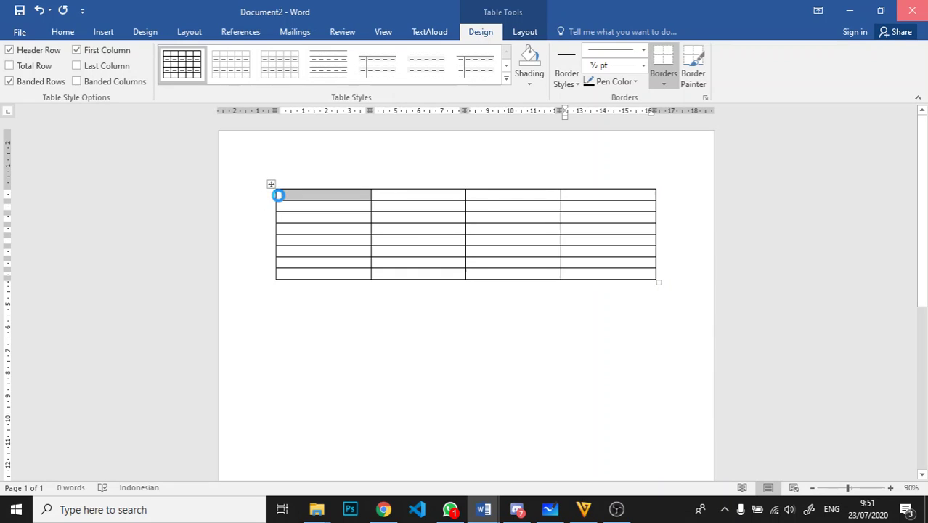
left_click_drag(276, 198, 615, 200)
left_click_drag(285, 209, 643, 210)
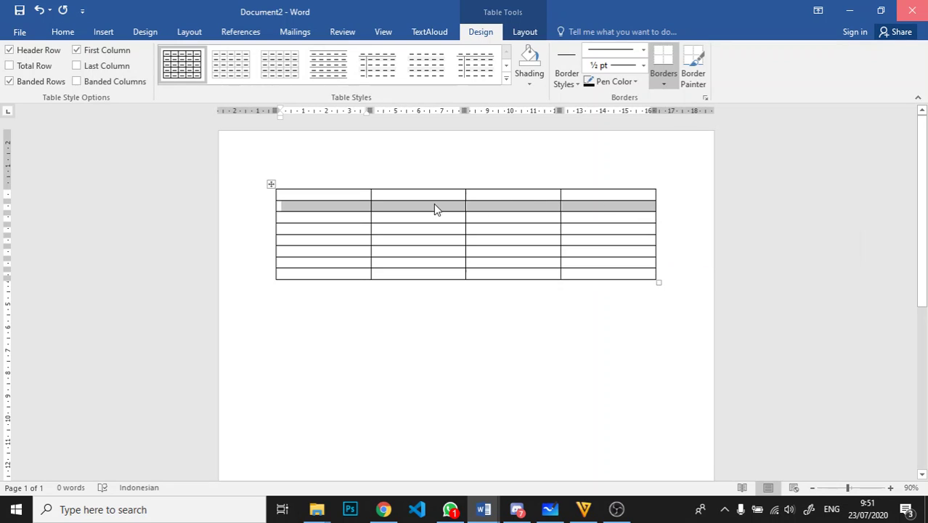
left_click_drag(319, 218, 625, 220)
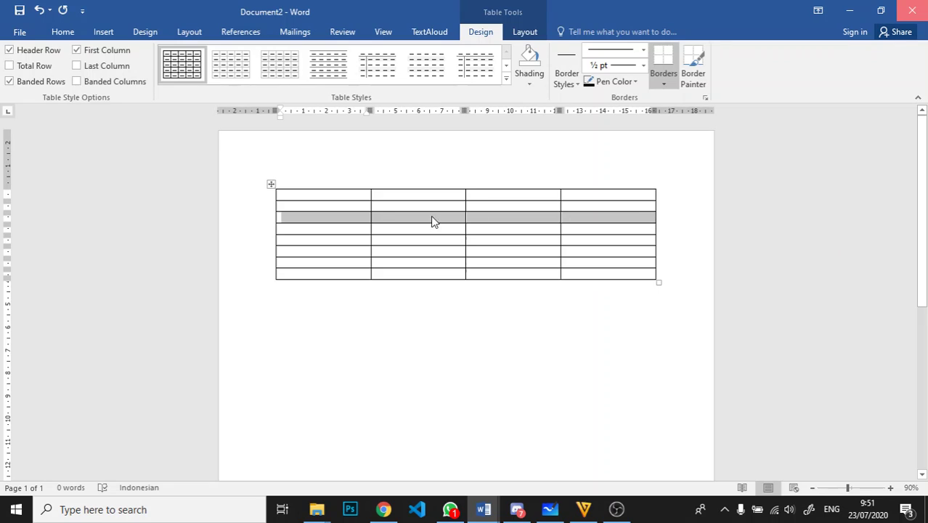
left_click_drag(335, 233, 630, 231)
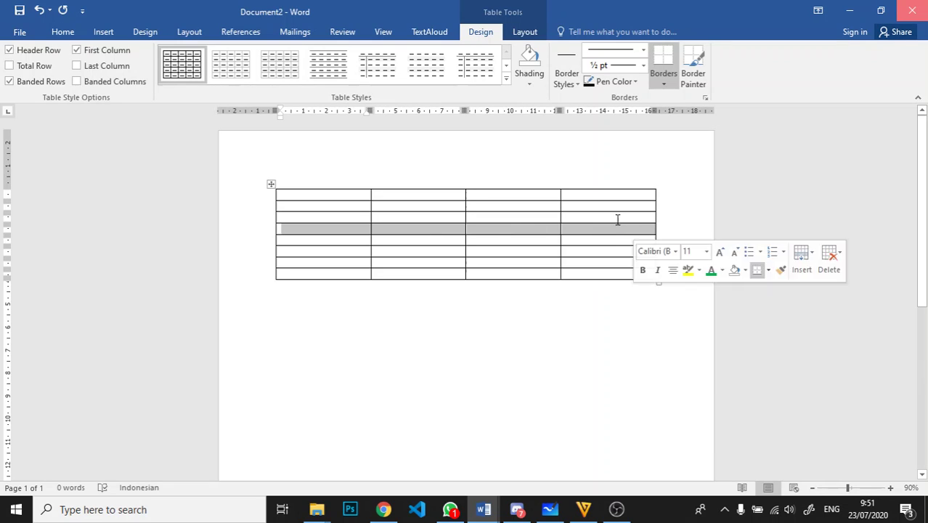
- Enter the column headings NO, NAMA, KELAS and ALAMAT in the table's first row
left_click(308, 196)
type("NO")
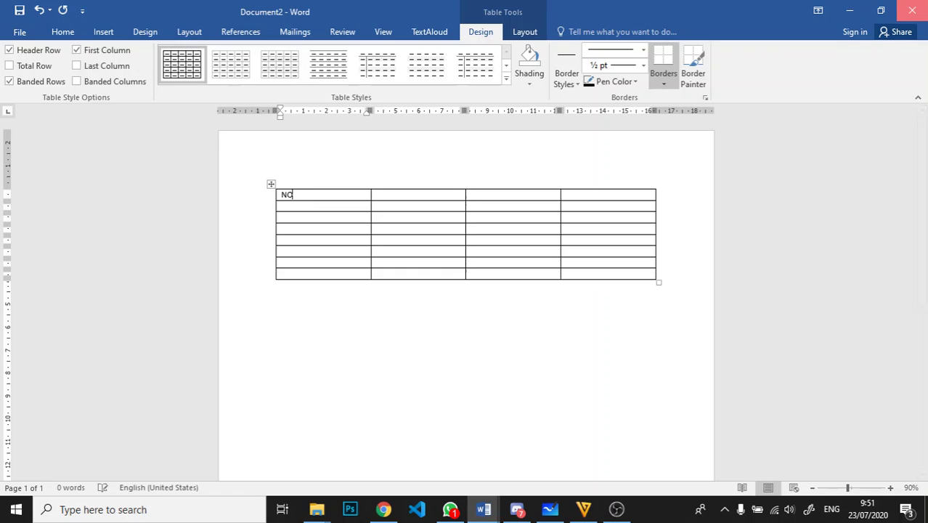
left_click(400, 198)
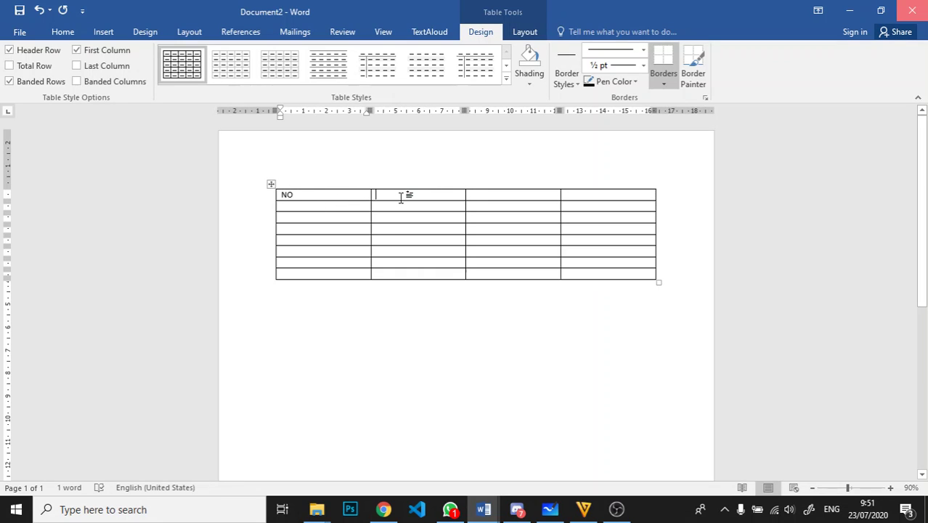
type("NAMA")
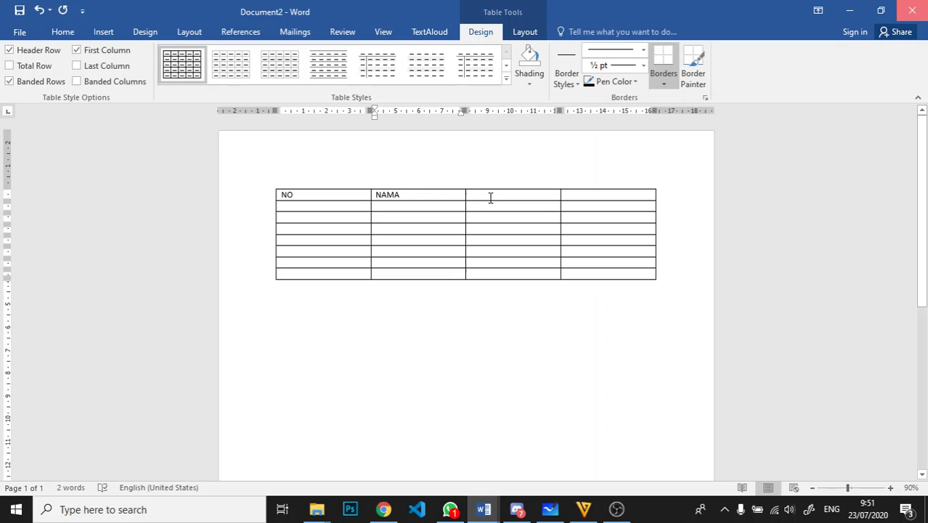
left_click(490, 197)
type("KELAS")
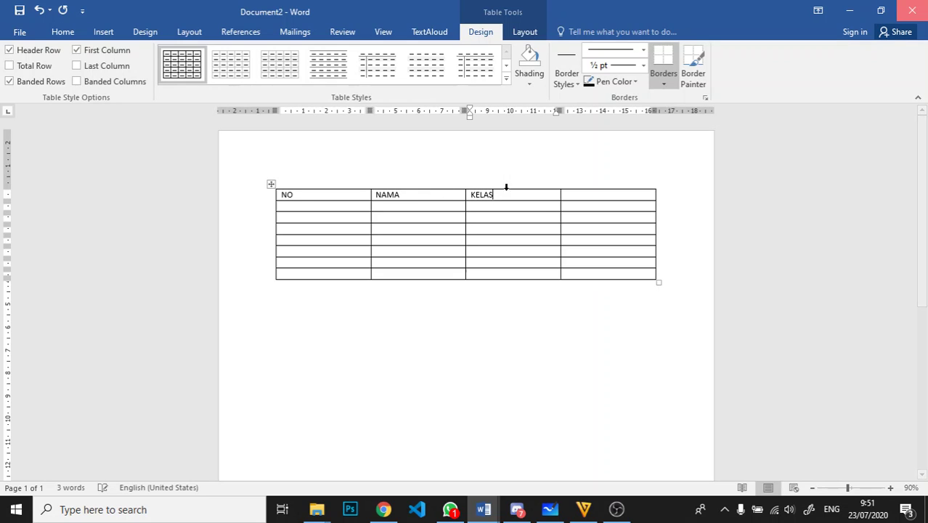
left_click(584, 195)
type("ALAMAT")
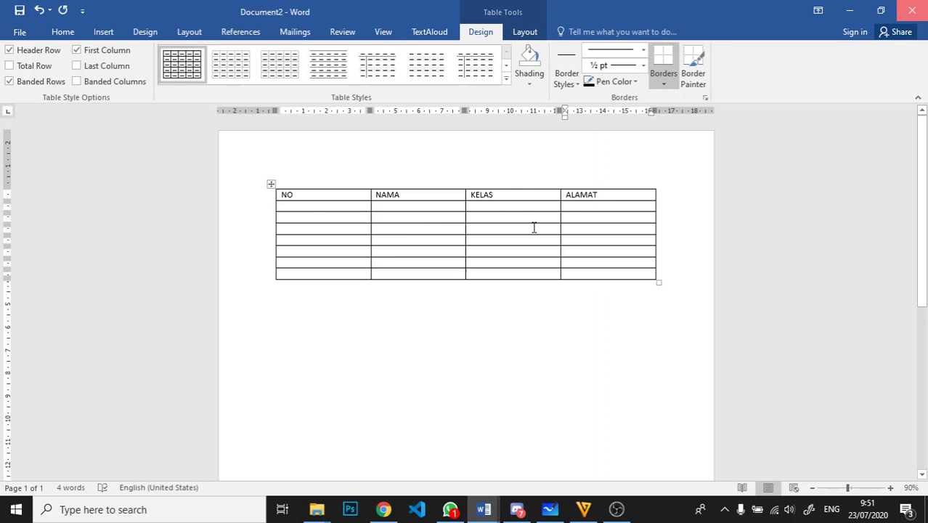
- Narrow the NO column to just fit its heading and reduce the width of the KELAS column
left_click(416, 215)
left_click_drag(370, 219, 323, 220)
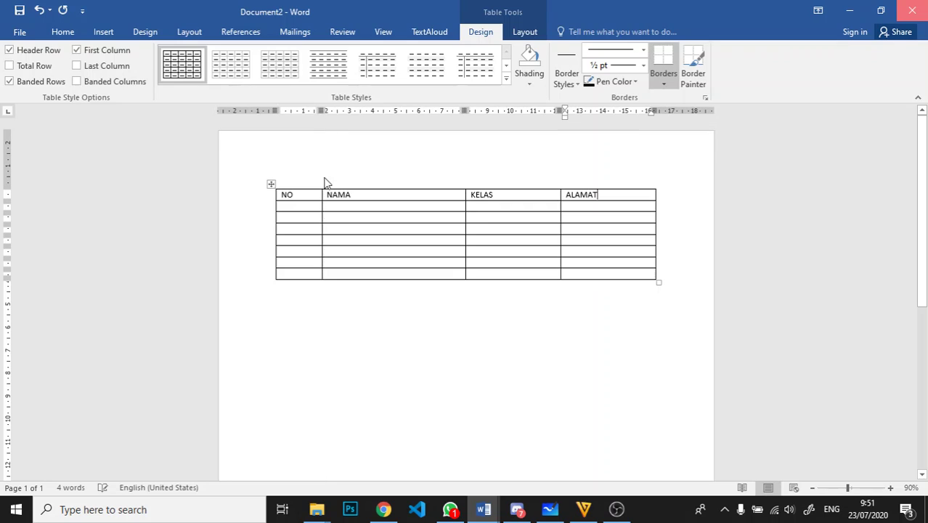
left_click_drag(319, 110, 301, 114)
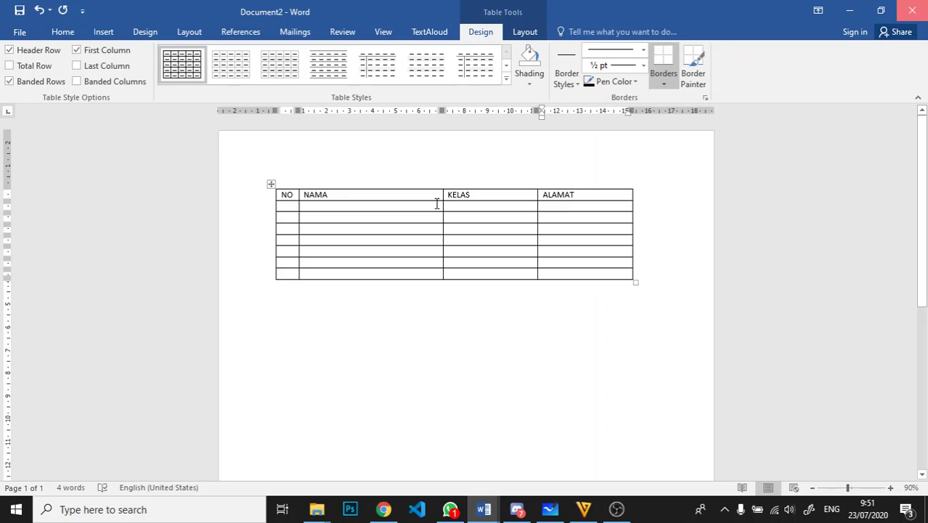
left_click_drag(541, 112, 508, 118)
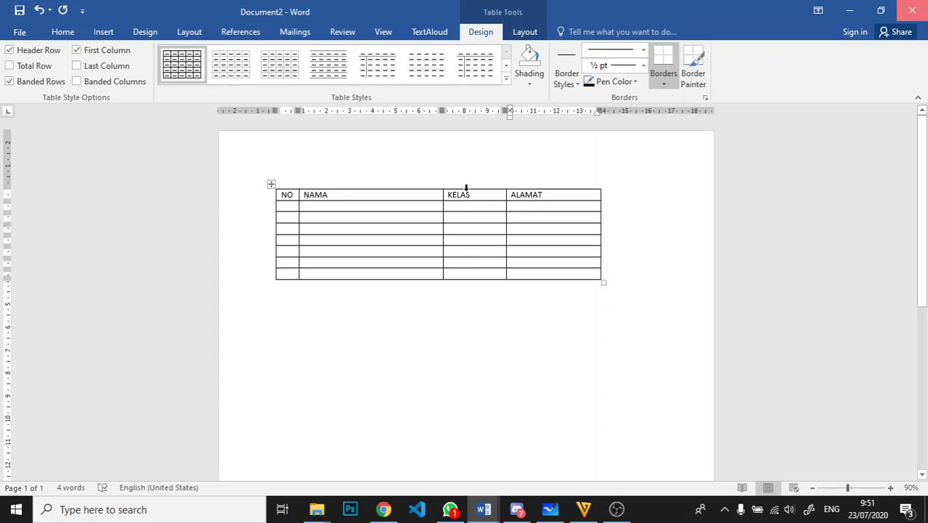
- Distribute the KELAS and ALAMAT columns evenly so both have the same width
left_click_drag(467, 184, 549, 188)
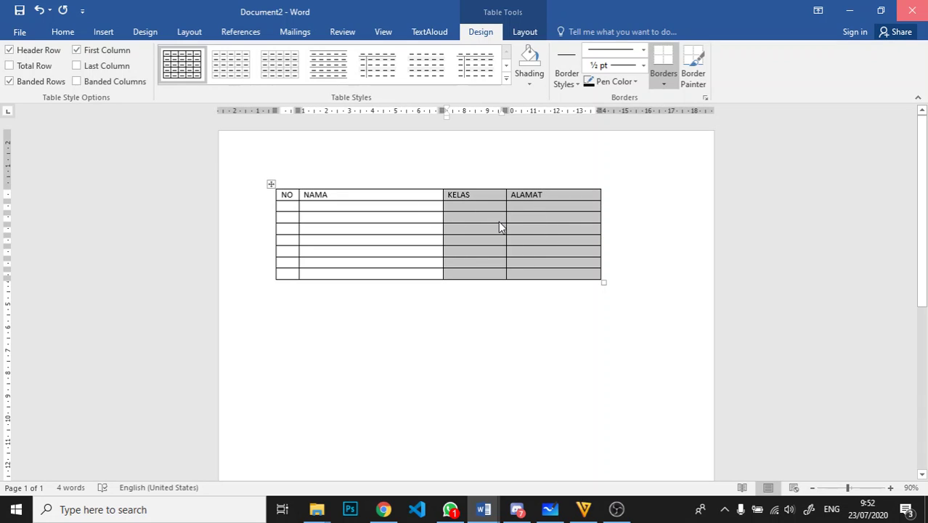
left_click(525, 33)
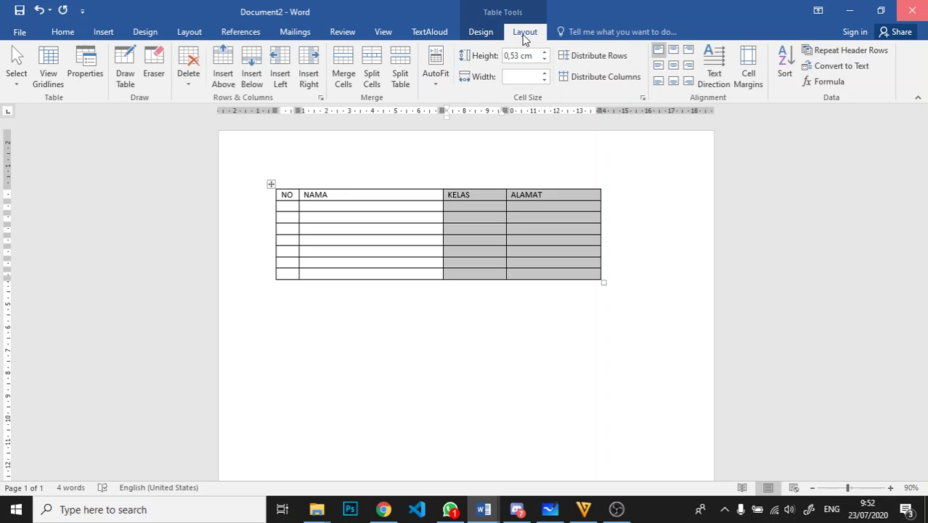
left_click(599, 79)
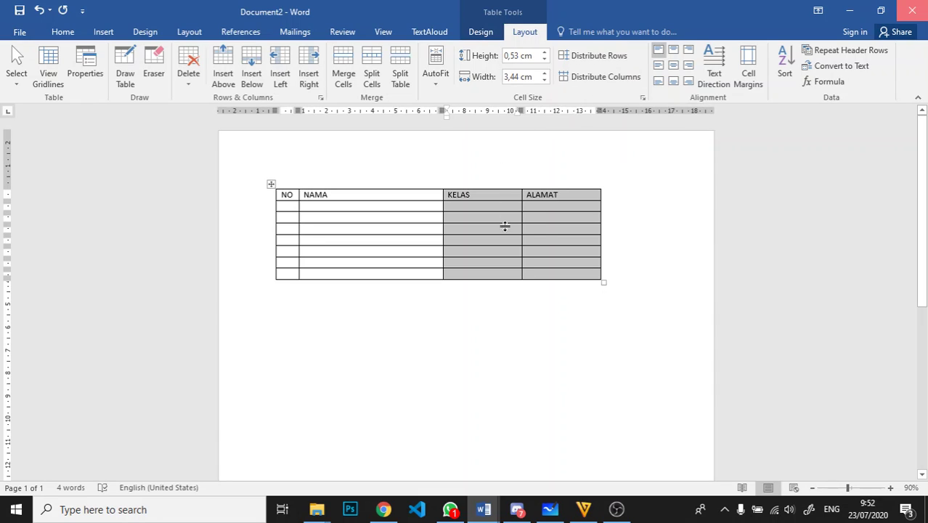
- Increase the heights of the last three table rows unevenly, making the second-to-last row about 2.52 cm high
left_click(346, 239)
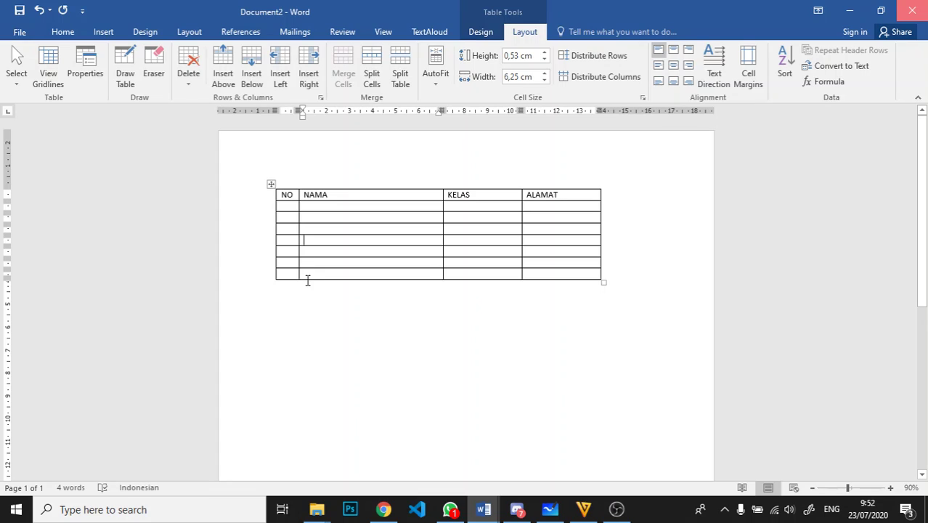
left_click_drag(306, 278, 310, 373)
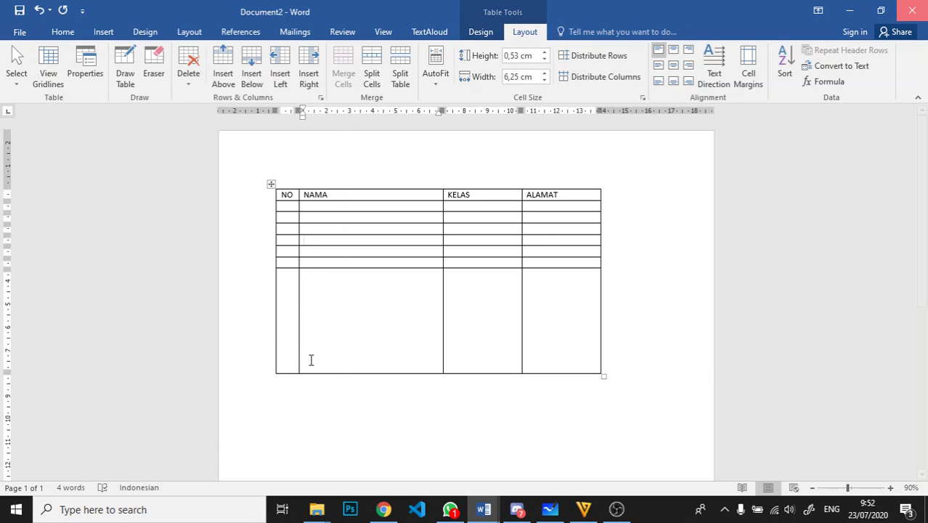
left_click_drag(311, 267, 311, 316)
left_click(319, 260)
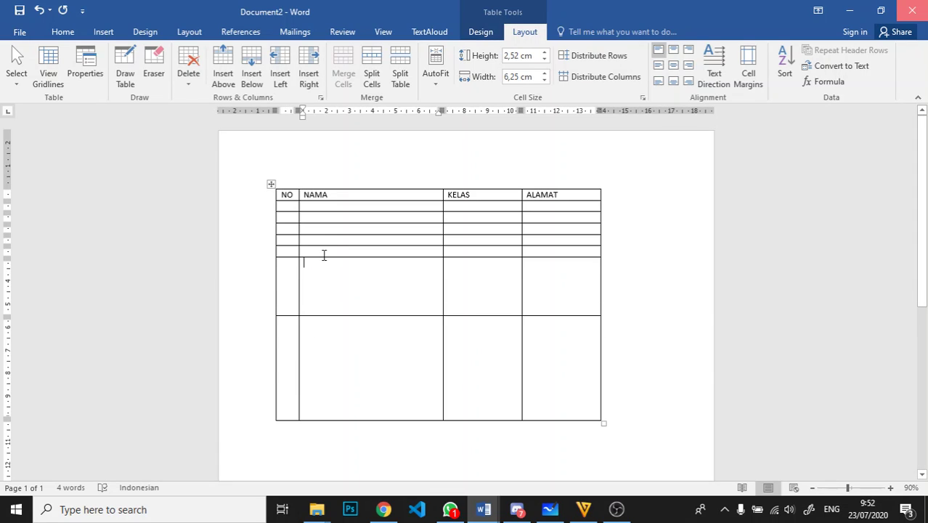
left_click_drag(322, 257, 323, 276)
scroll(368, 294, "down", 1)
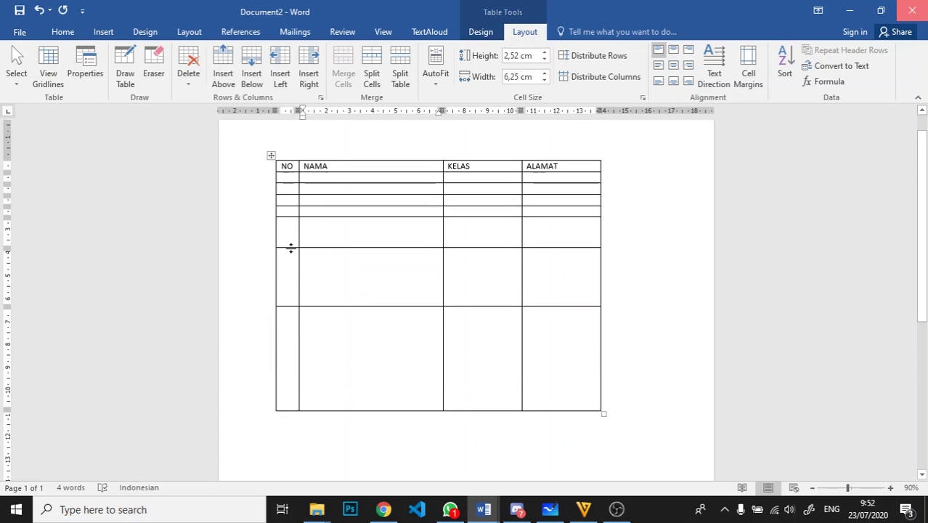
- Distribute all rows below the heading row evenly so they share the same height
left_click_drag(288, 238, 478, 310)
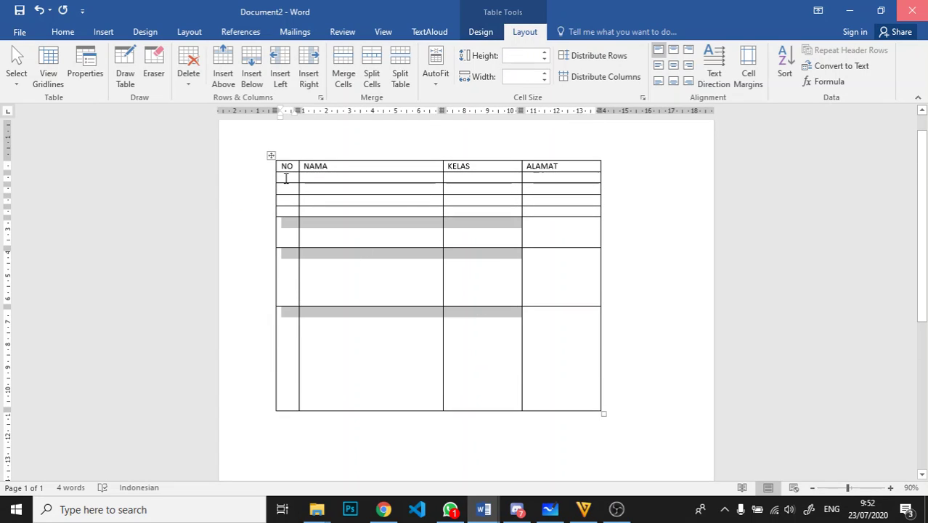
left_click_drag(286, 178, 557, 401)
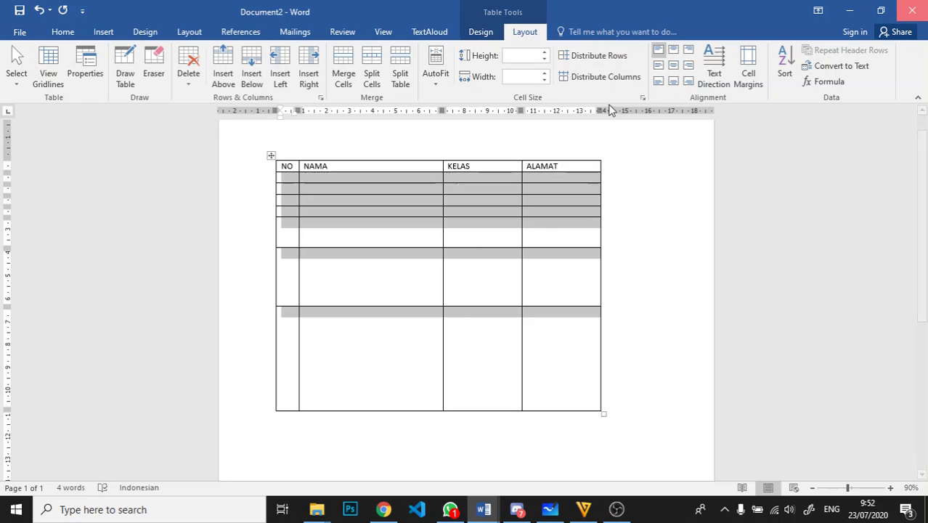
left_click(601, 57)
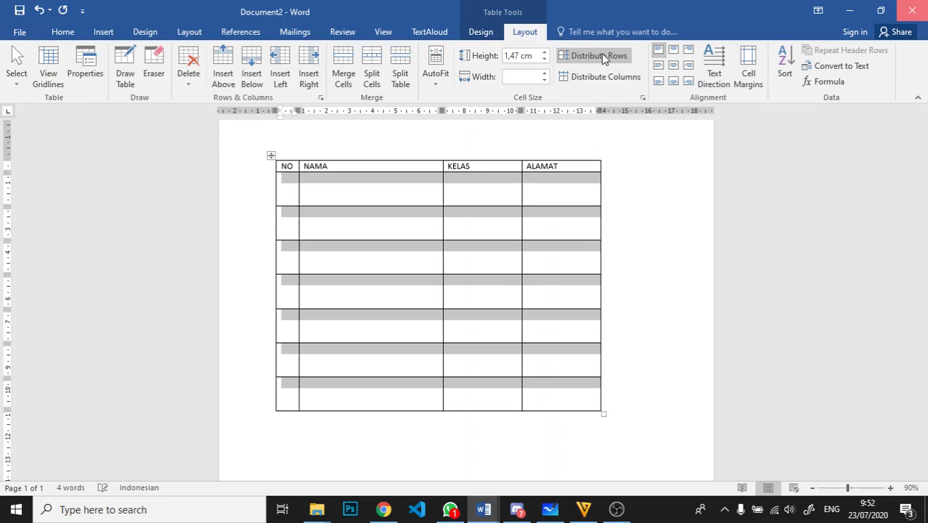
left_click(314, 215)
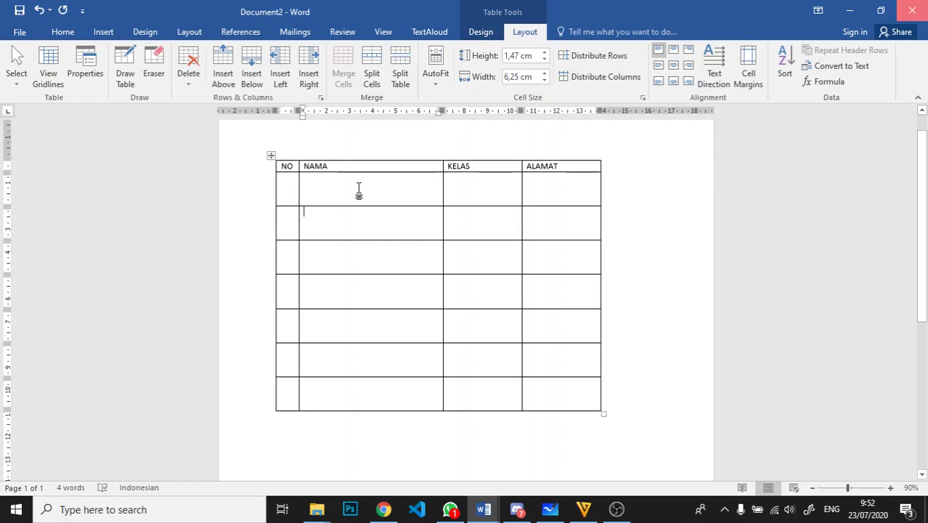
- Select the NAMA heading cell with Select Cell, and select the whole first row below the headings
left_click(344, 168)
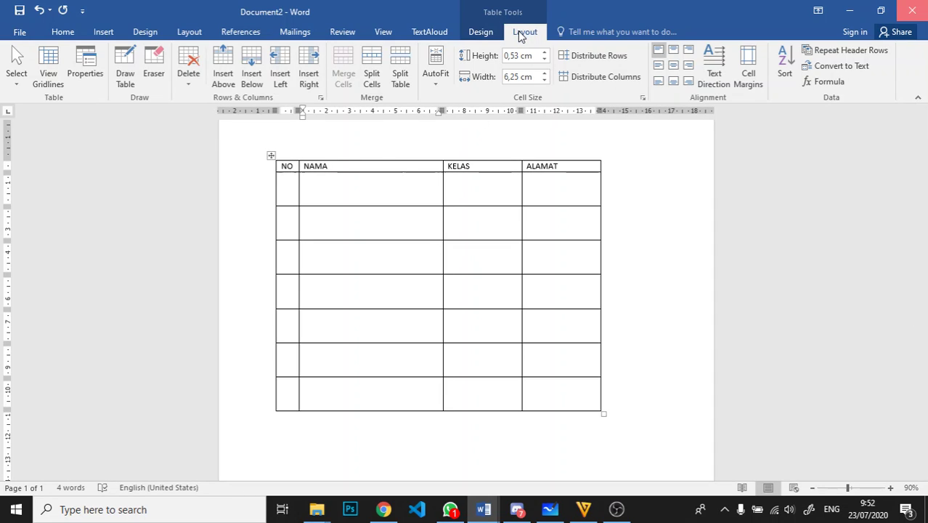
left_click(16, 72)
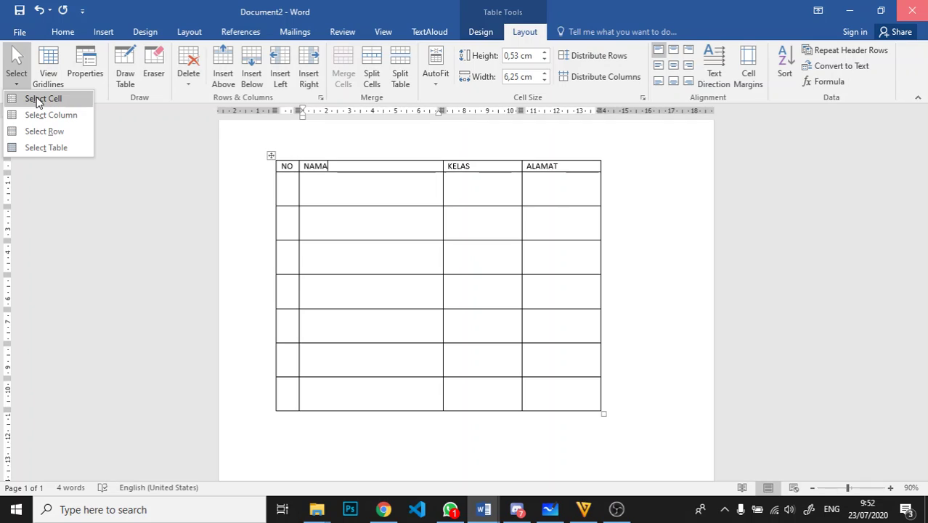
left_click(38, 102)
left_click(359, 193)
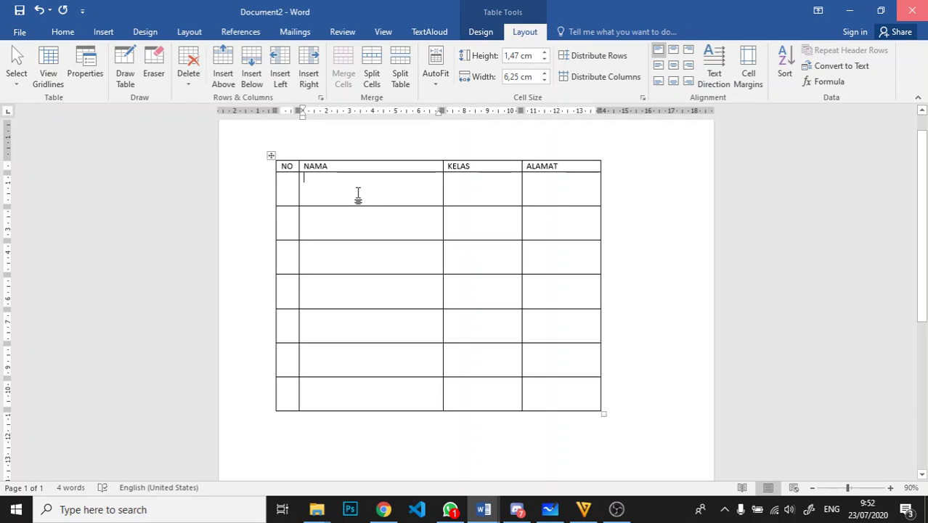
left_click(476, 189)
left_click(266, 190)
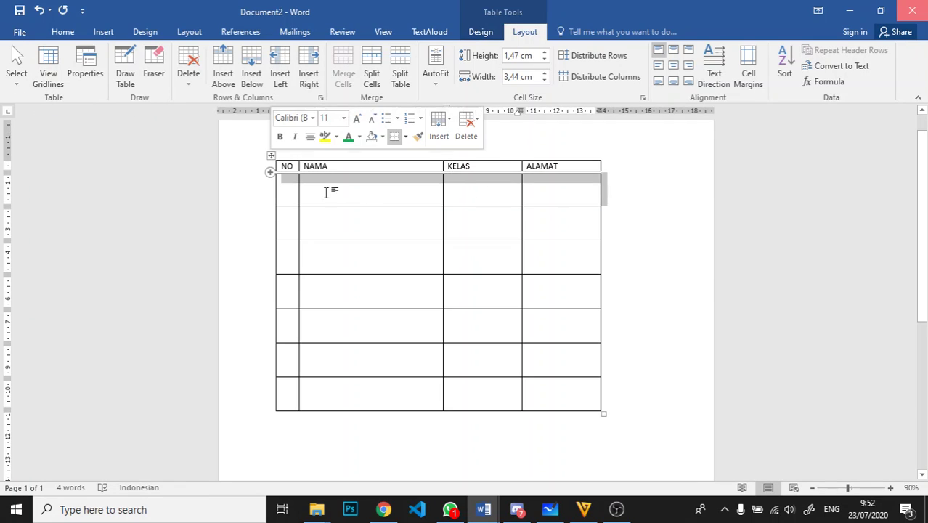
- Select the entire NAMA column with Select Column, and return to its first empty cell
left_click(326, 192)
left_click(18, 65)
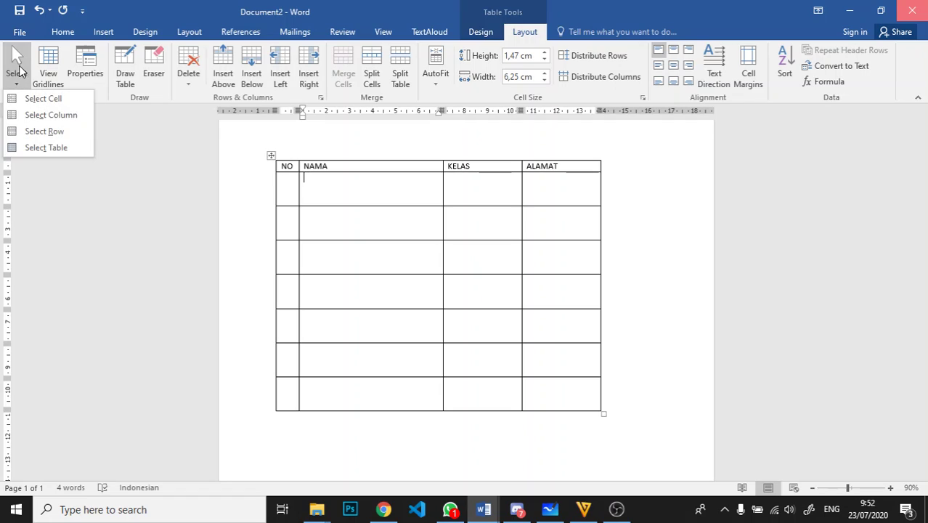
left_click(45, 114)
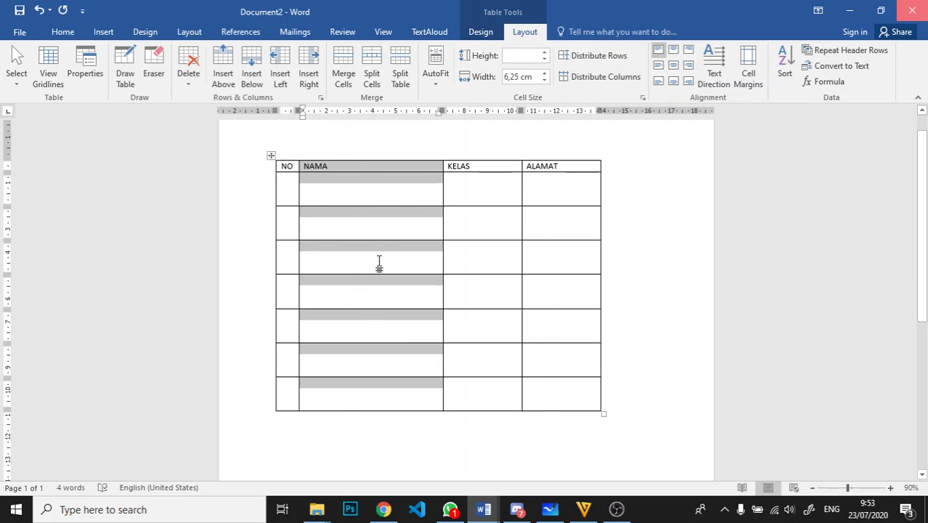
left_click(327, 183)
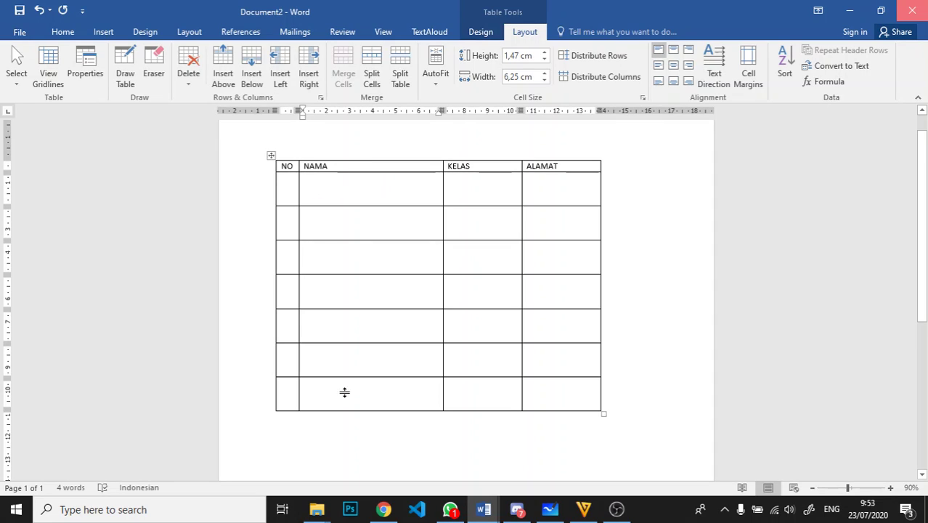
- Select the first row below the headings with Select Row, and select the whole table with Select Table
left_click(18, 74)
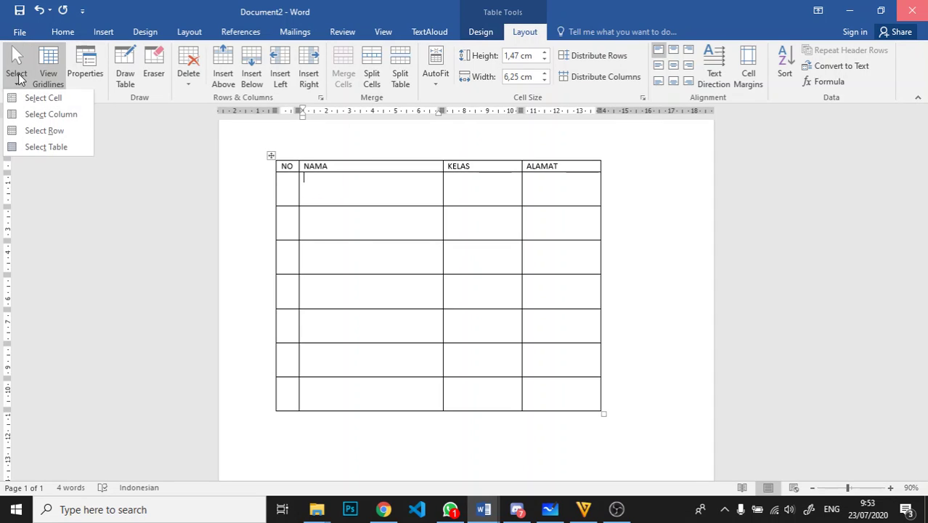
left_click(43, 131)
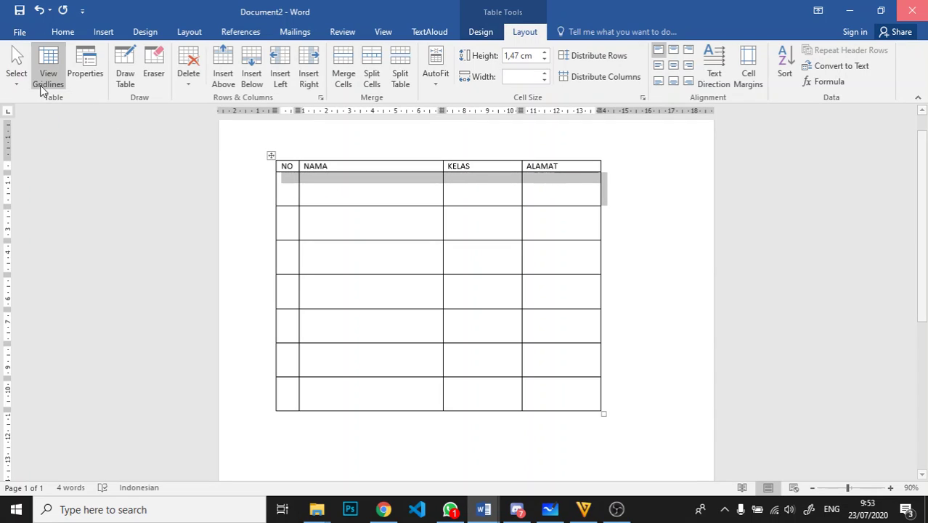
left_click(16, 81)
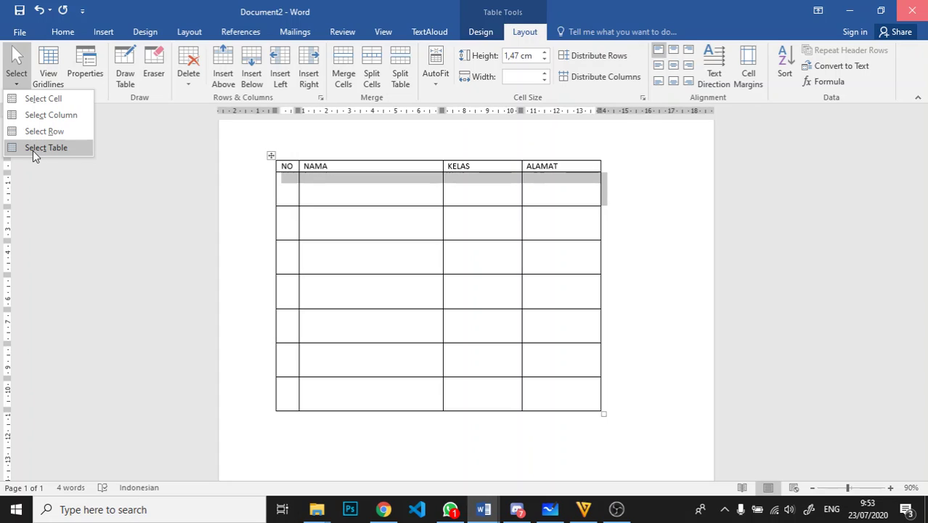
left_click(33, 147)
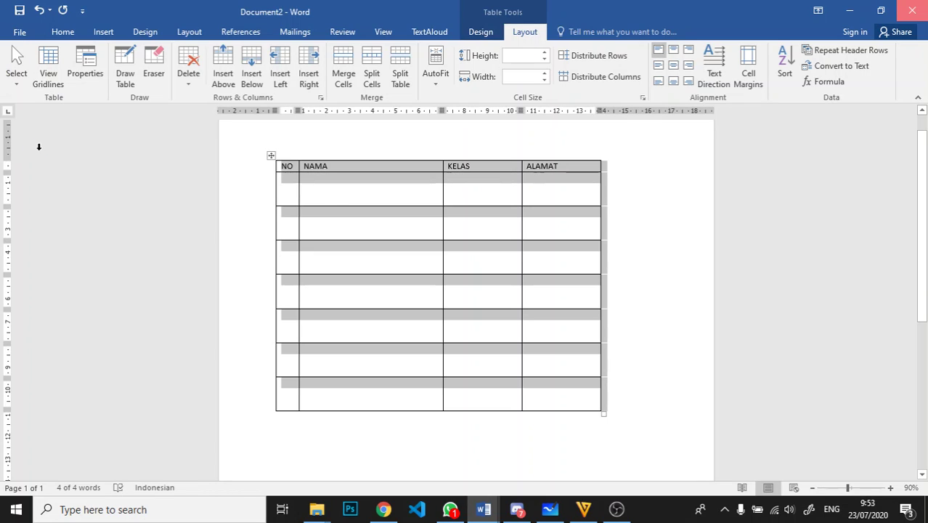
left_click(50, 80)
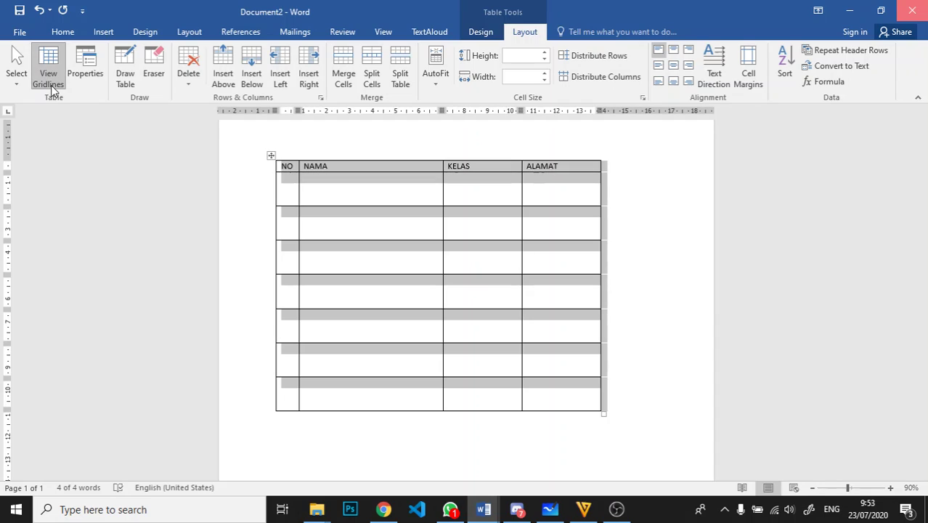
left_click(331, 232)
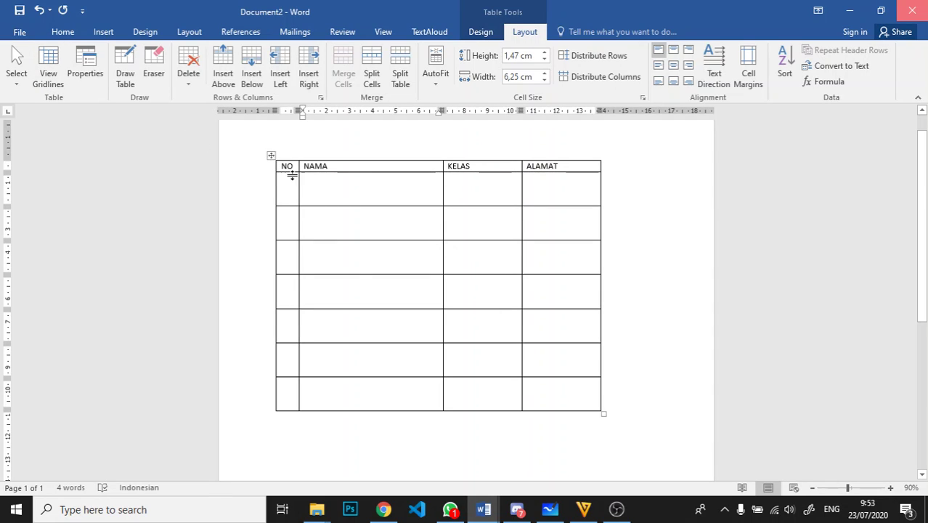
- Remove the top border of the NAMA cell in the fifth row below the headings
left_click_drag(331, 305, 331, 311)
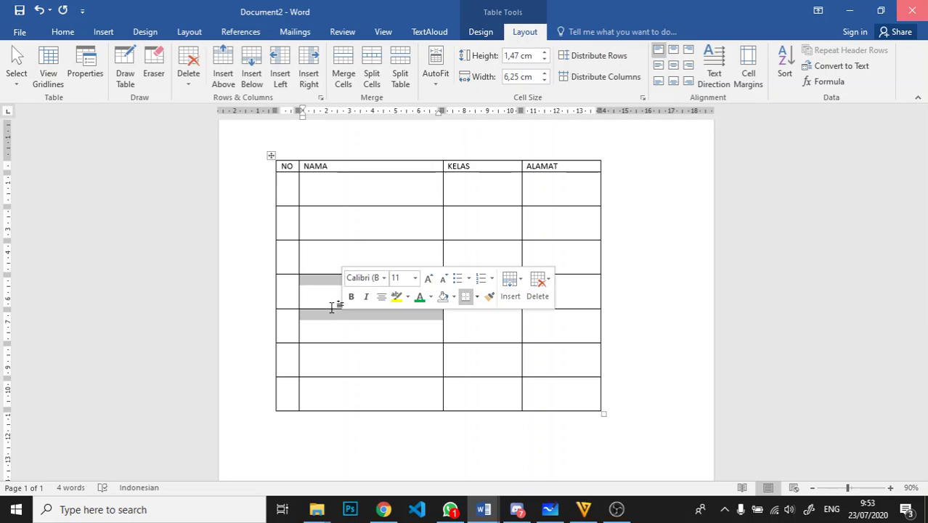
left_click(379, 330)
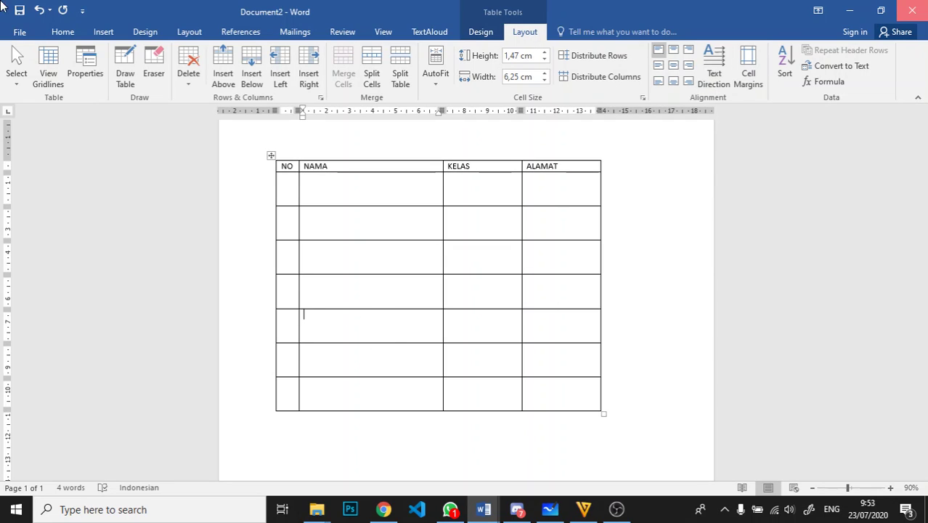
left_click_drag(348, 303, 349, 319)
left_click(350, 313)
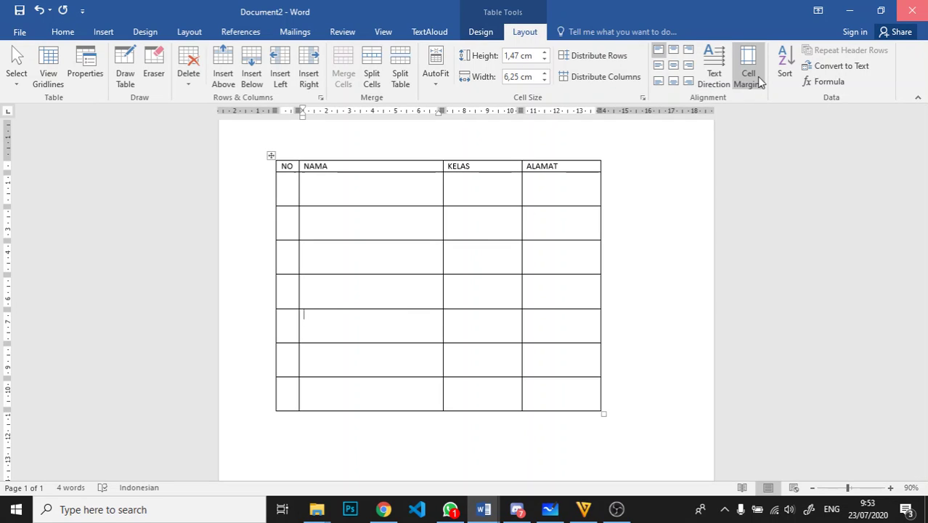
left_click(481, 32)
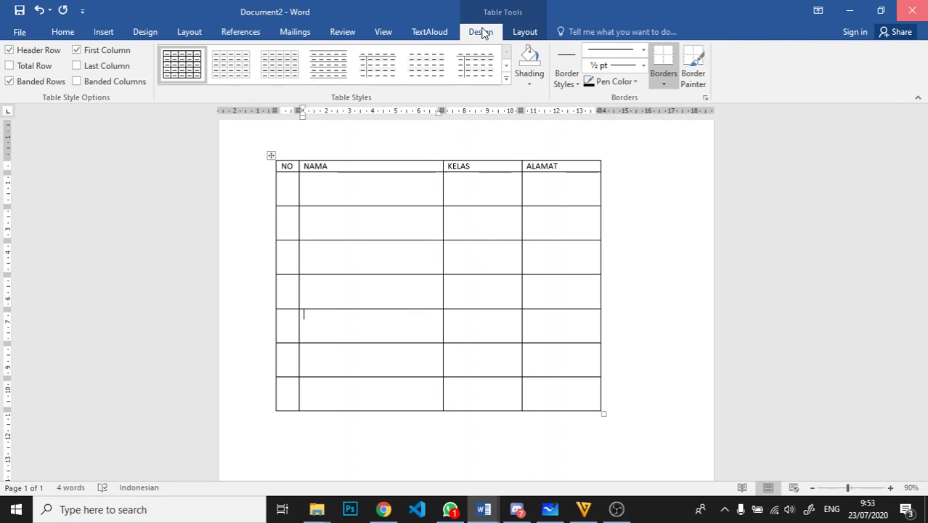
left_click(662, 84)
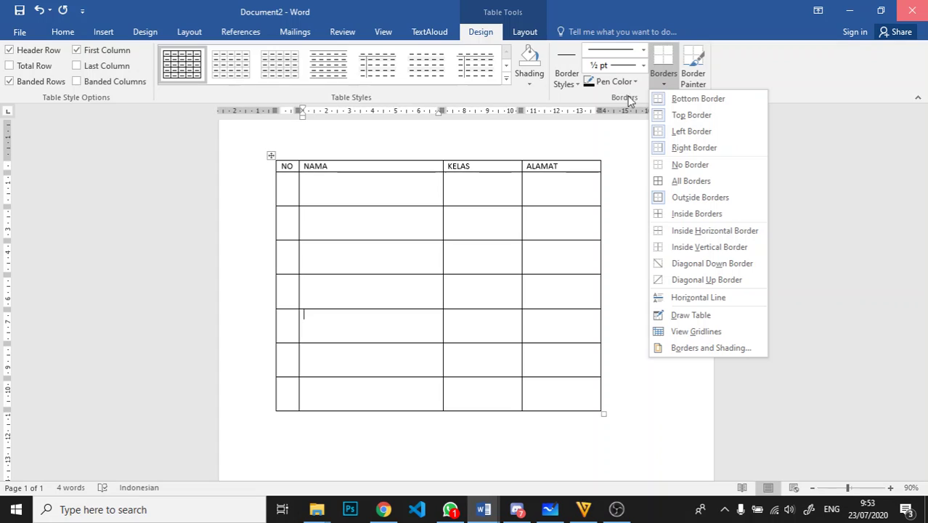
left_click(317, 319)
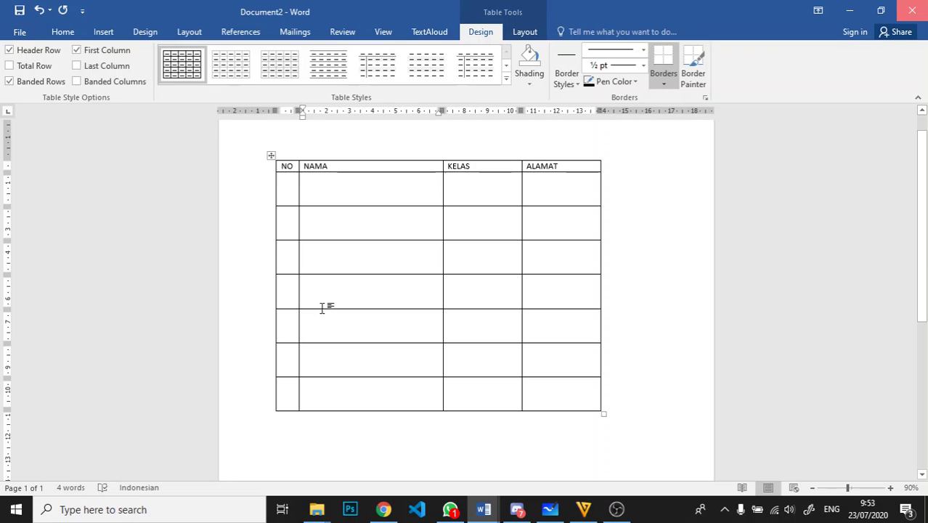
left_click(667, 85)
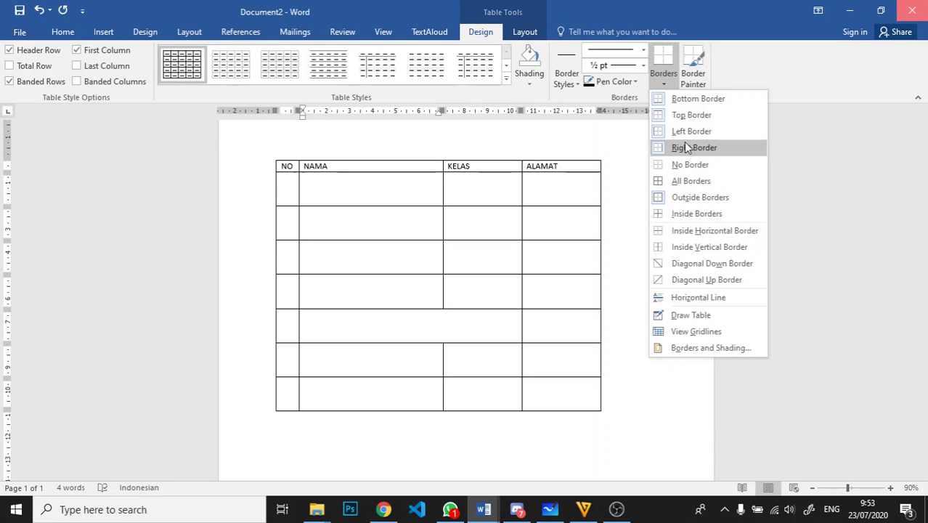
left_click(691, 115)
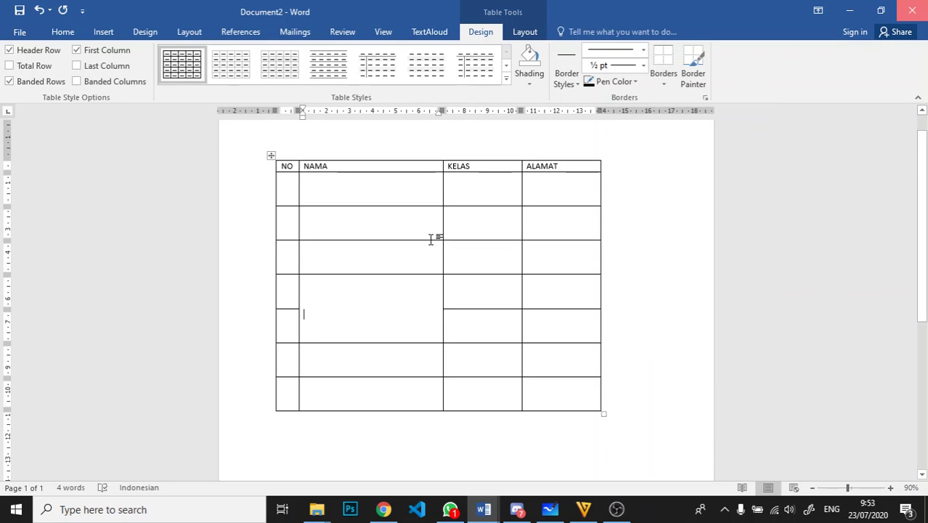
- Compare the table with gridlines shown and hidden, ending with them hidden, and view the Table Properties settings
left_click(525, 32)
left_click(49, 78)
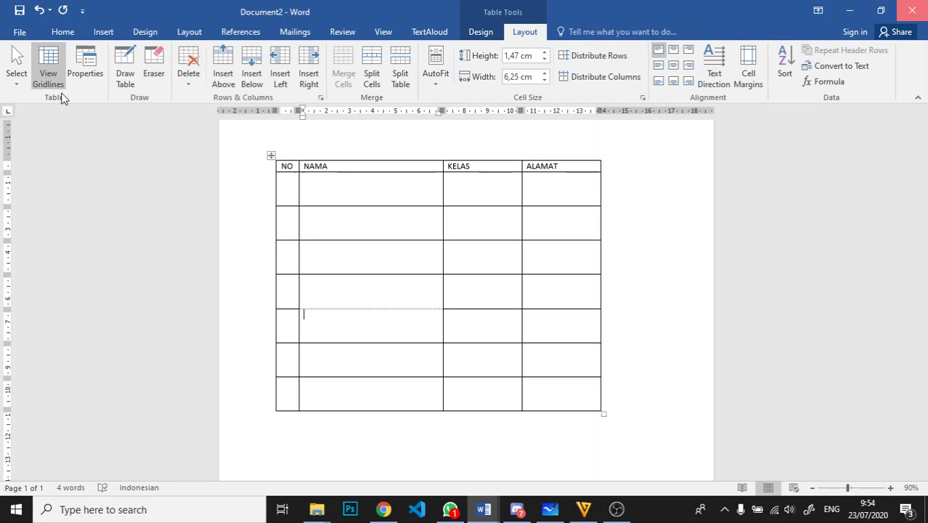
left_click(52, 80)
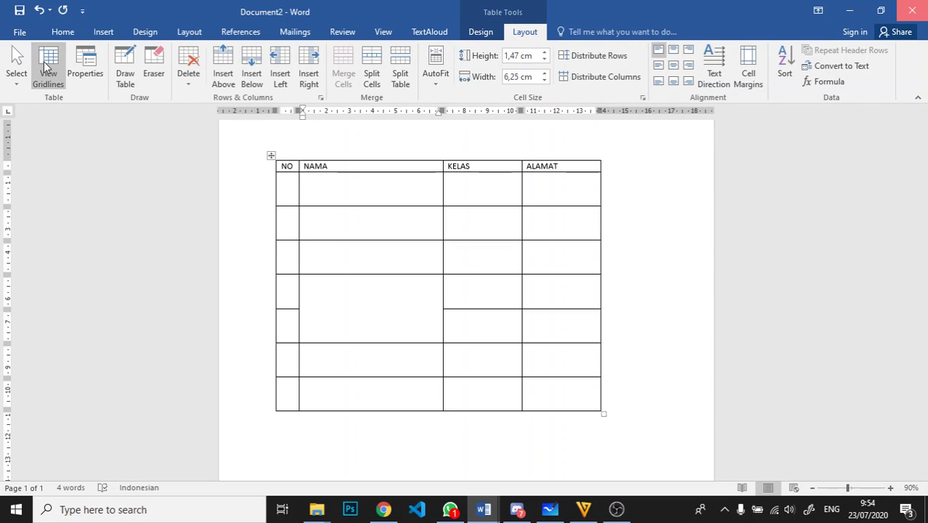
left_click(50, 64)
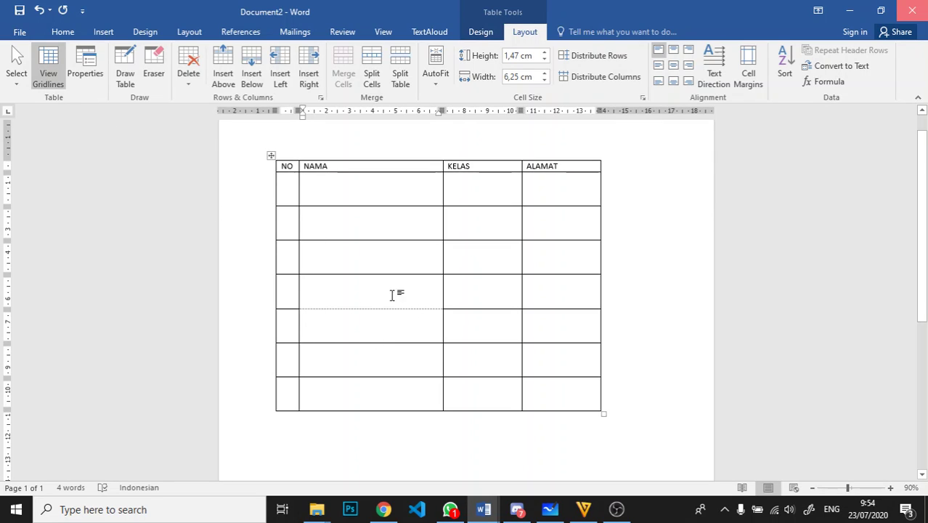
left_click(48, 81)
left_click(49, 85)
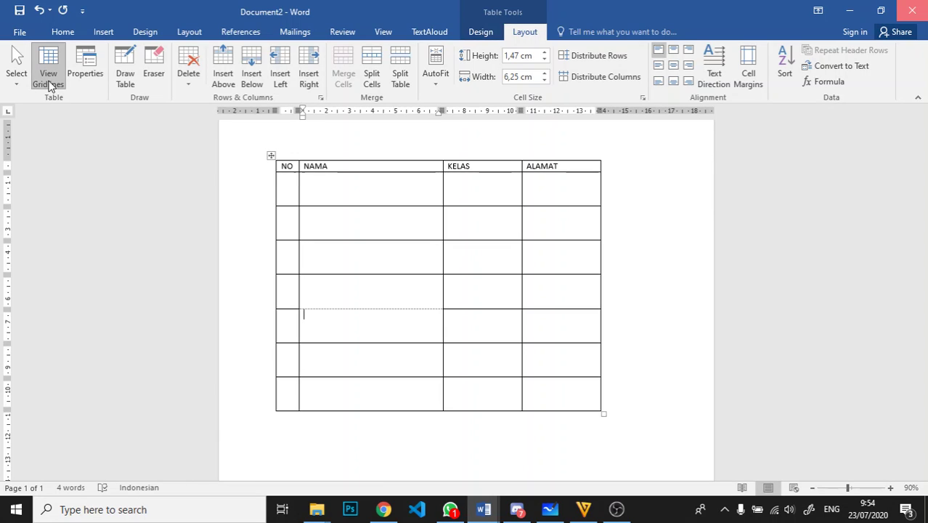
left_click(49, 82)
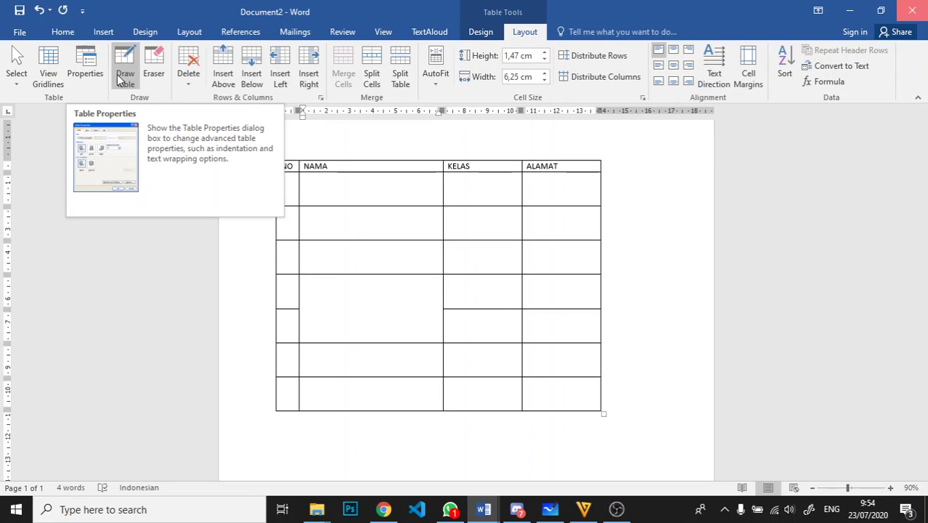
left_click(85, 73)
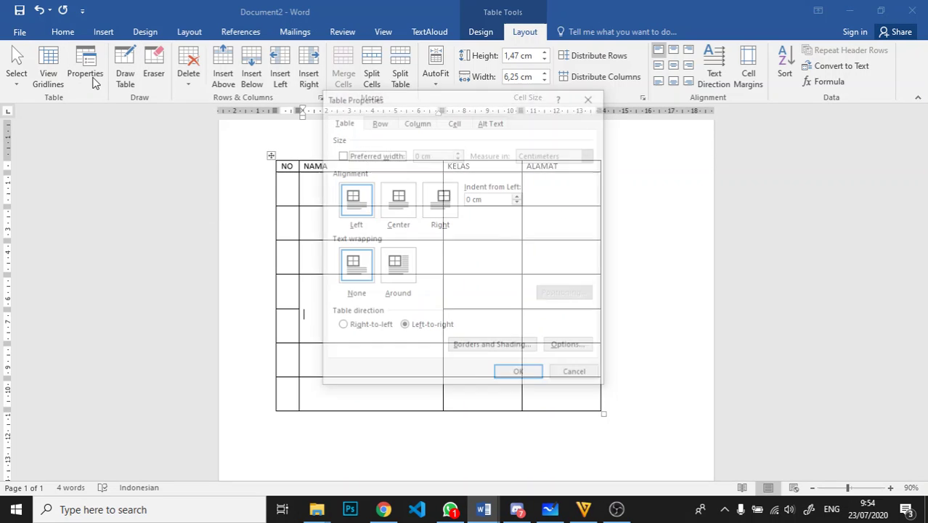
left_click(591, 100)
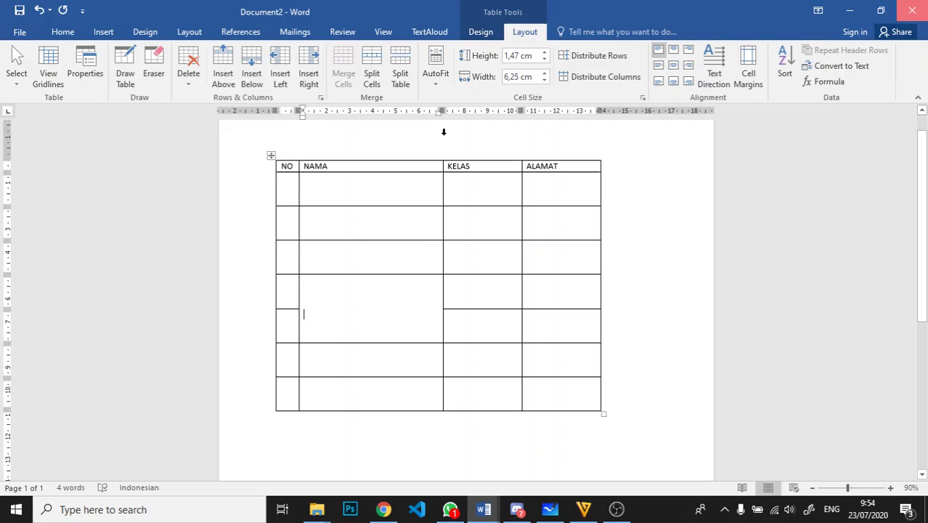
- Redraw the missing border between the fourth and fifth NAMA cells below the headings with Draw Table
left_click(125, 74)
left_click_drag(319, 299, 307, 300)
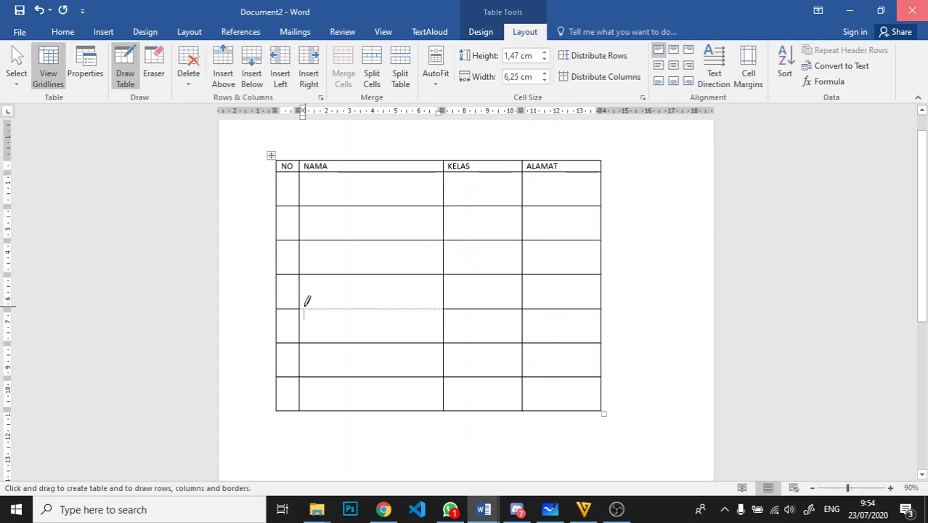
scroll(315, 415, "down", 1)
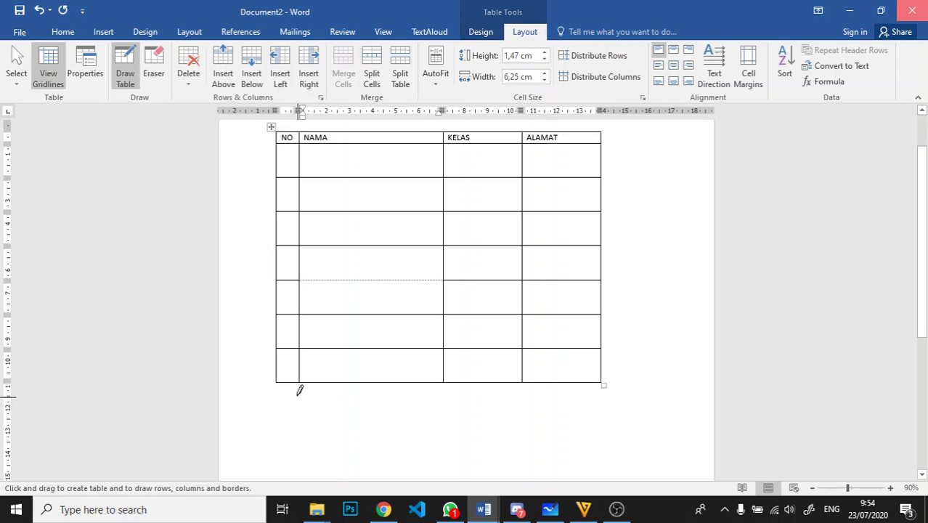
left_click_drag(302, 278, 385, 273)
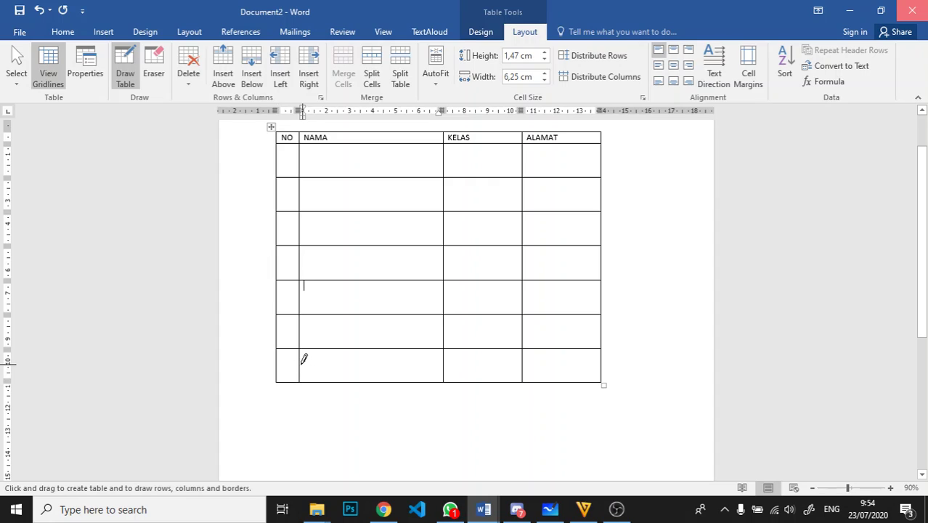
- Draw one horizontal and one vertical dividing line through the last row's NAMA cell, splitting it into four cells
left_click_drag(302, 360, 428, 356)
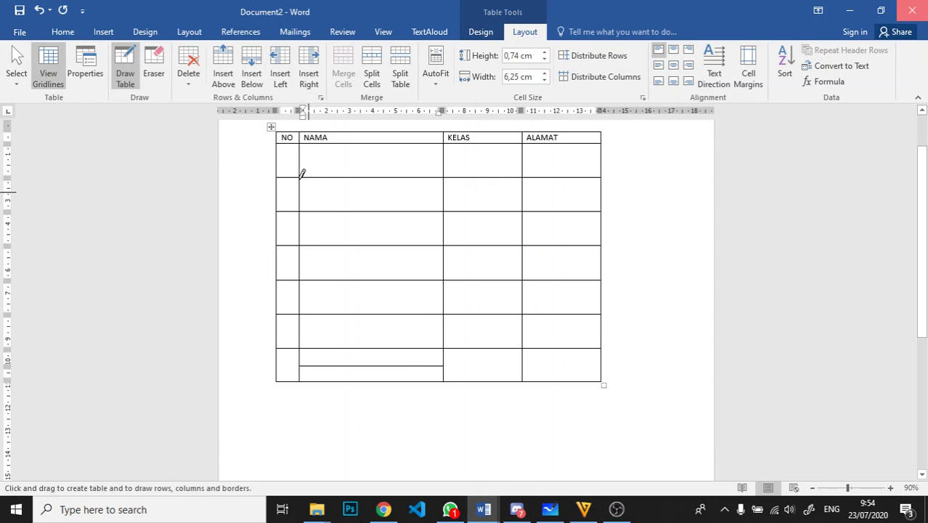
left_click_drag(371, 369, 371, 375)
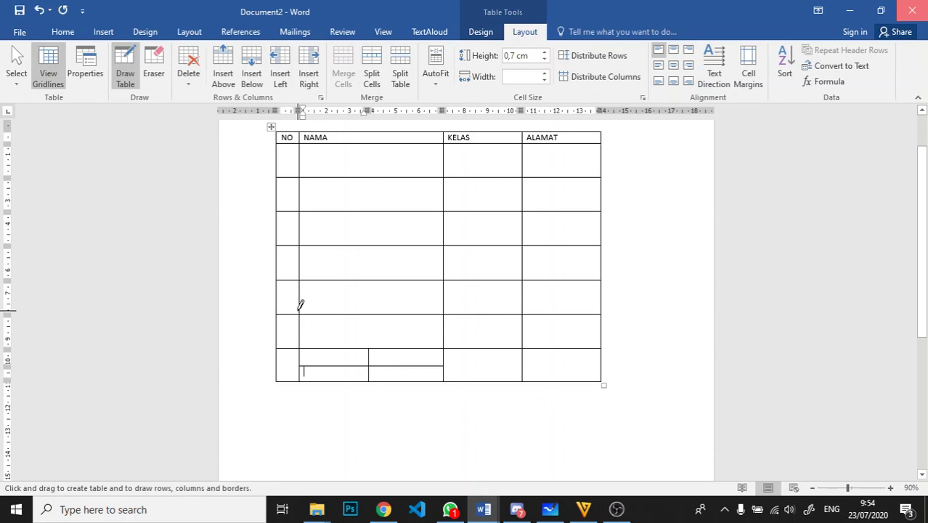
- Erase the horizontal and vertical dividing lines inside the last row's NAMA cell with the Eraser
left_click(151, 74)
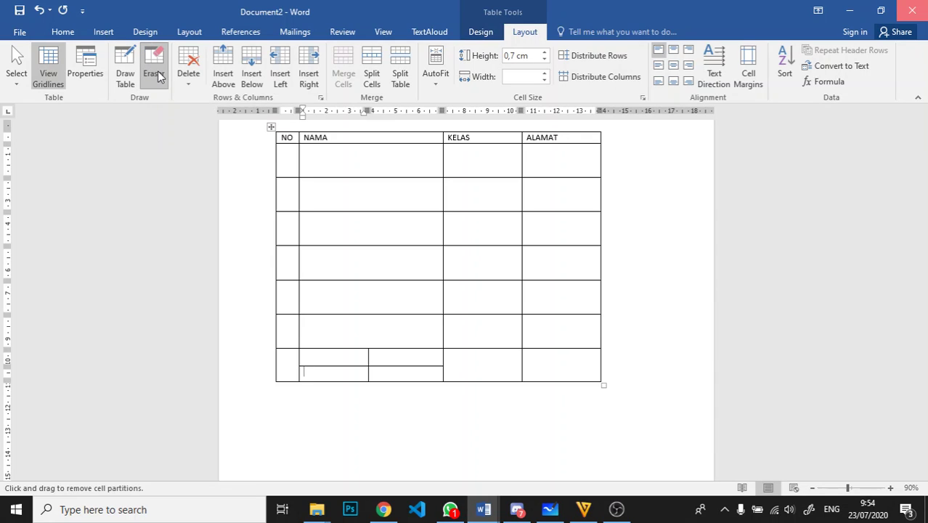
left_click(379, 365)
left_click(358, 365)
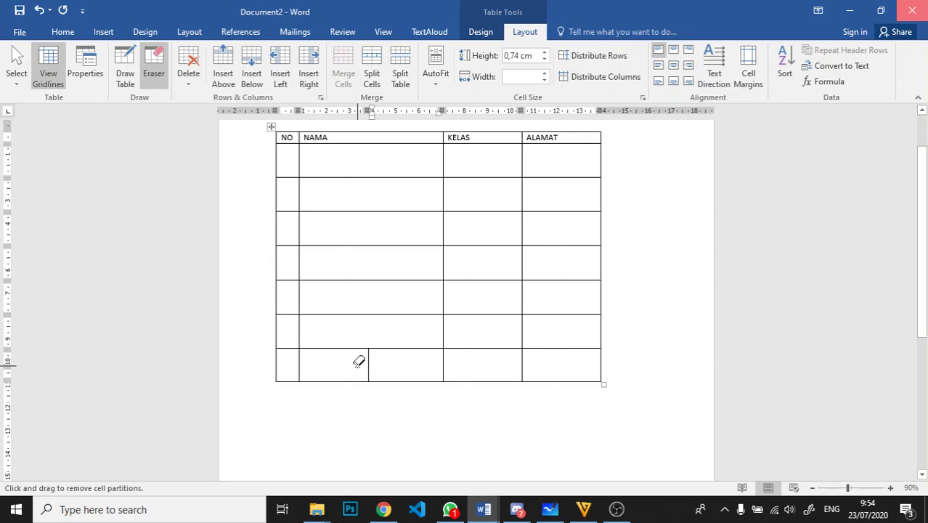
left_click(370, 359)
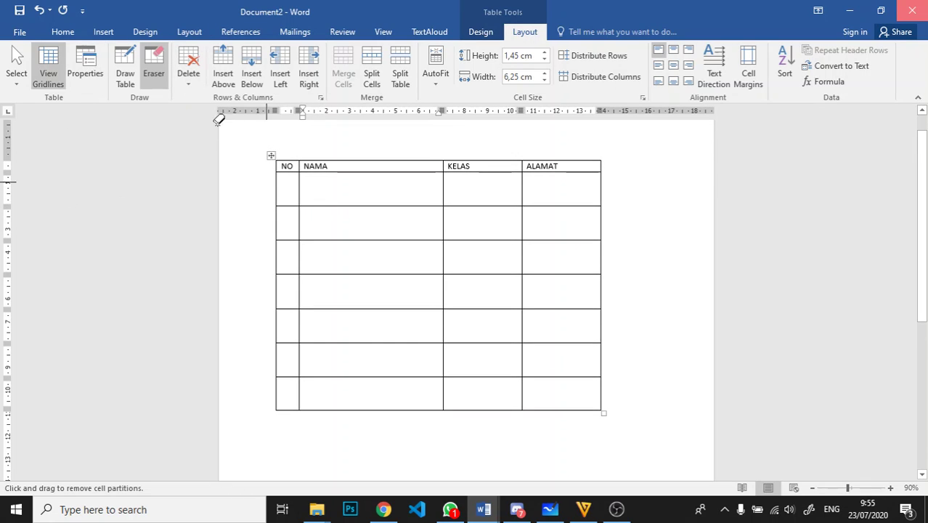
- Leave the Eraser and open the Delete Cells options for the last row's NAMA cell
left_click(192, 83)
left_click(87, 76)
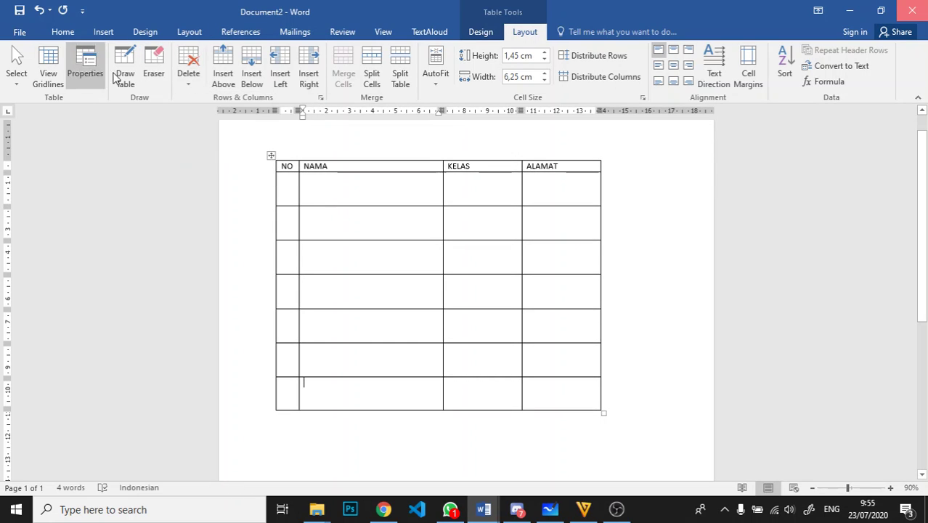
left_click(185, 78)
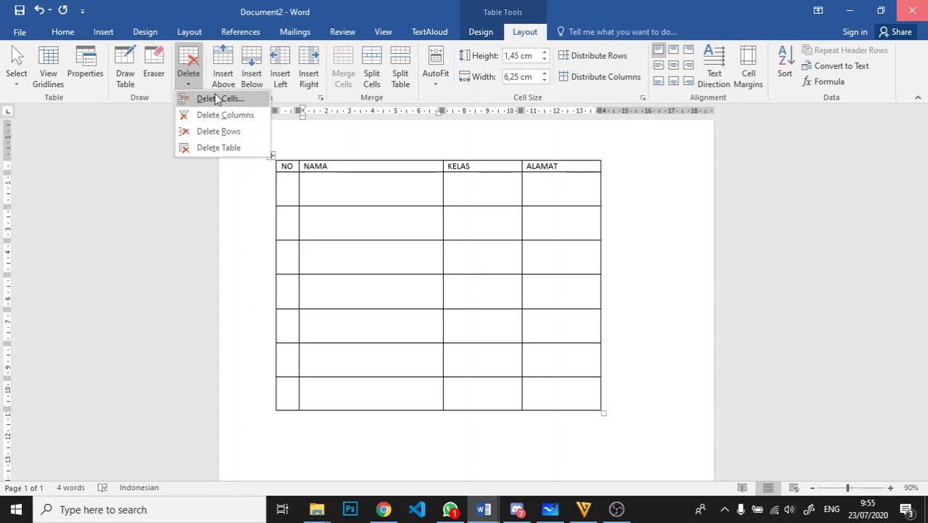
left_click(345, 328)
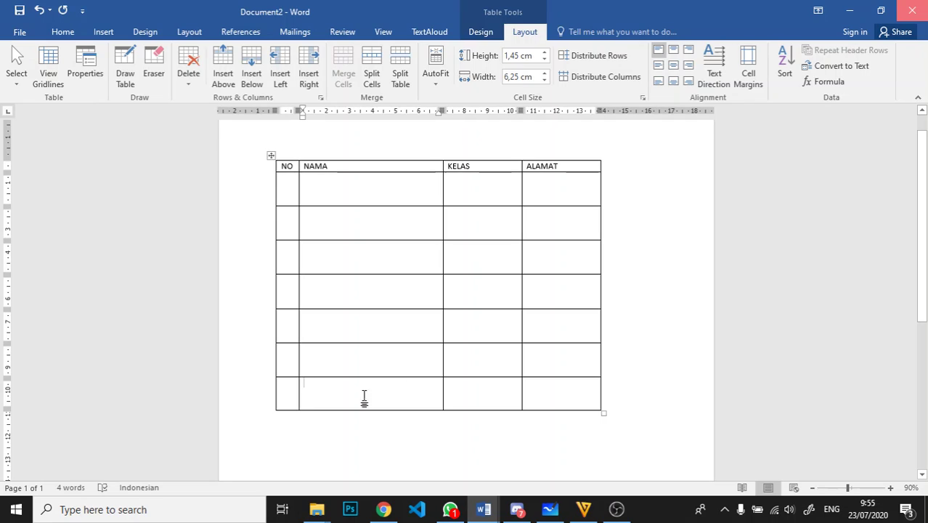
left_click(187, 85)
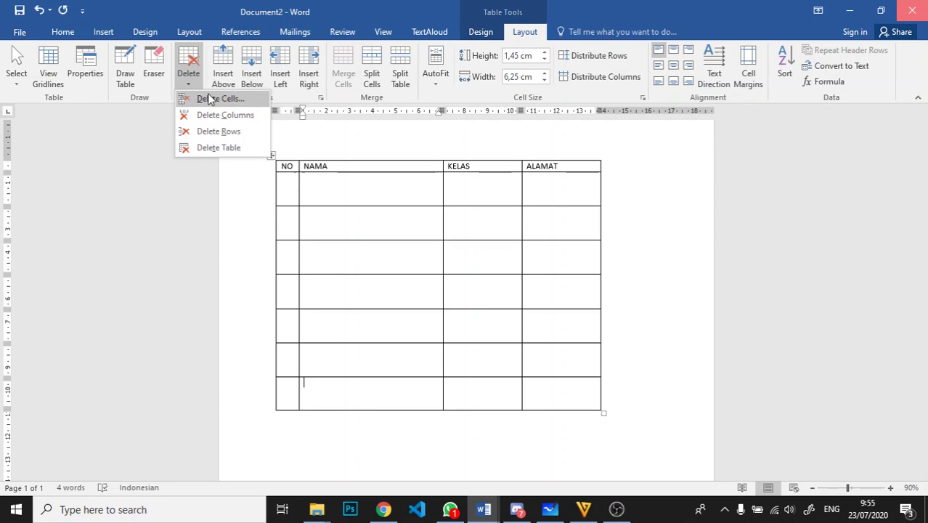
left_click(216, 97)
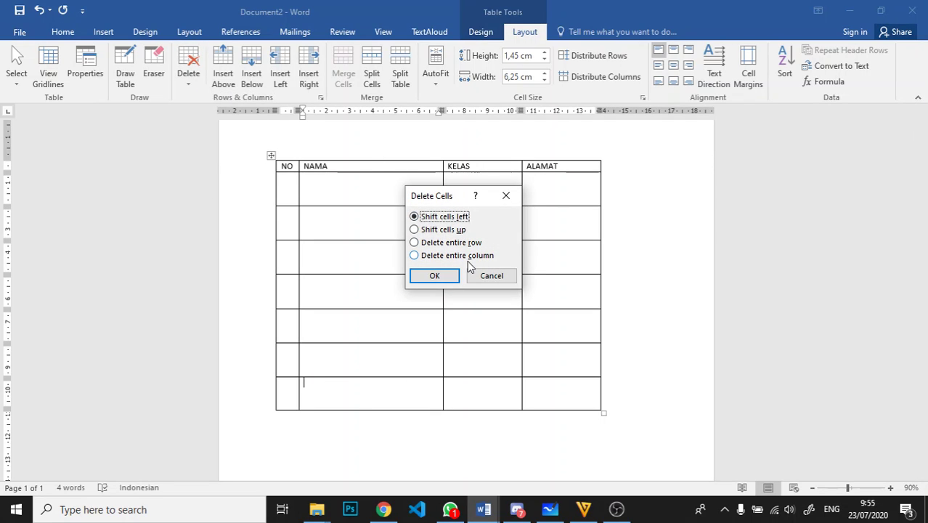
- Delete the last row's NAMA cell with the Shift cells left option, and undo the deletion
left_click_drag(438, 201, 543, 196)
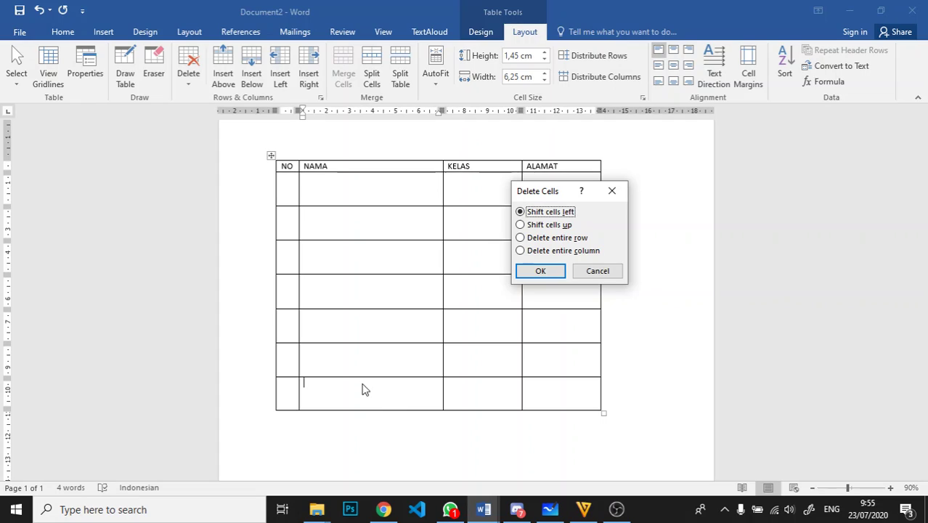
left_click(551, 225)
left_click(550, 239)
left_click(548, 251)
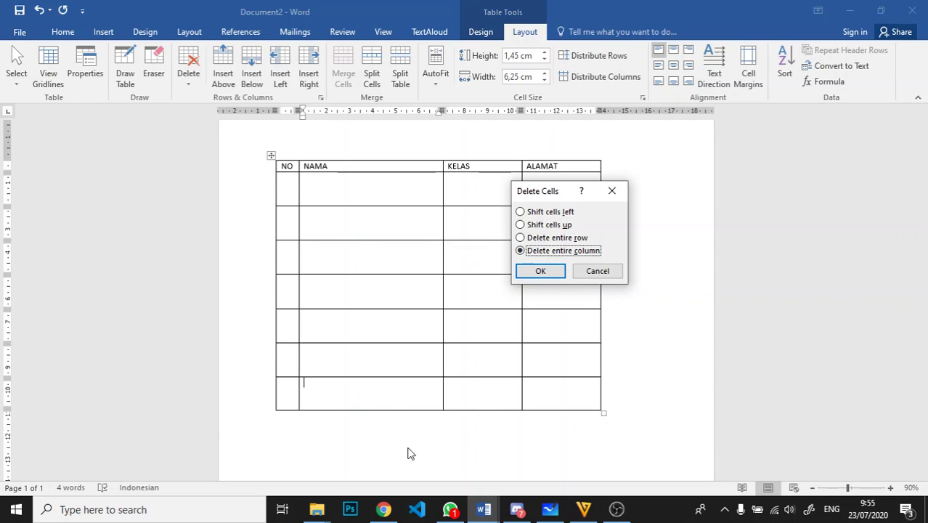
left_click(545, 217)
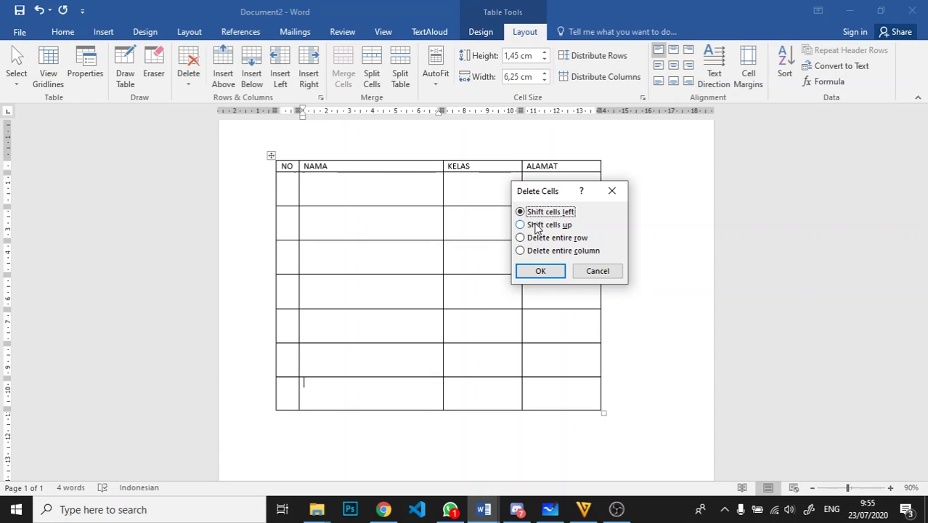
left_click(539, 271)
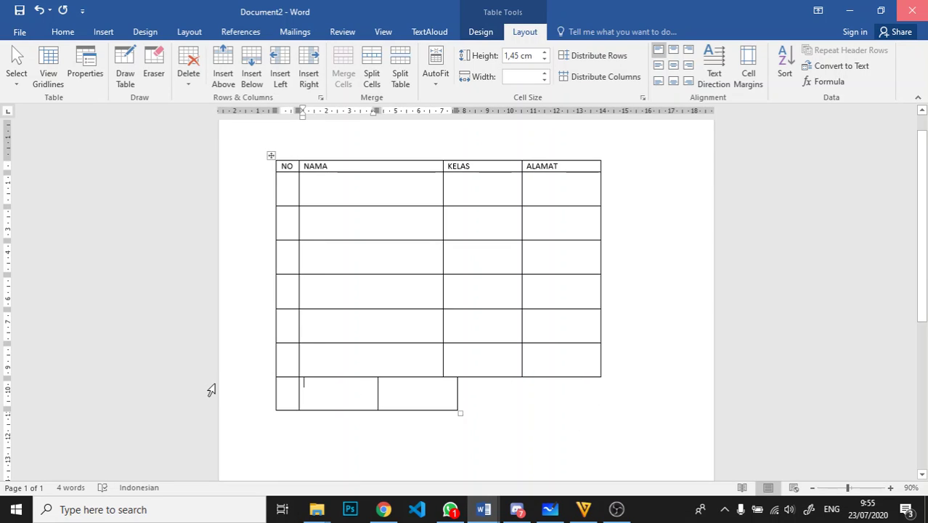
key("ctrl+z")
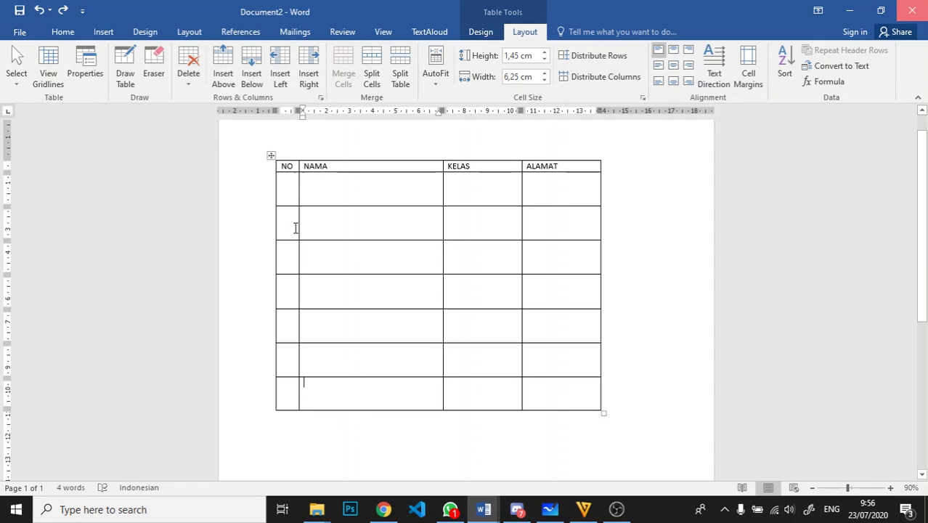
left_click(223, 73)
key("ctrl+z")
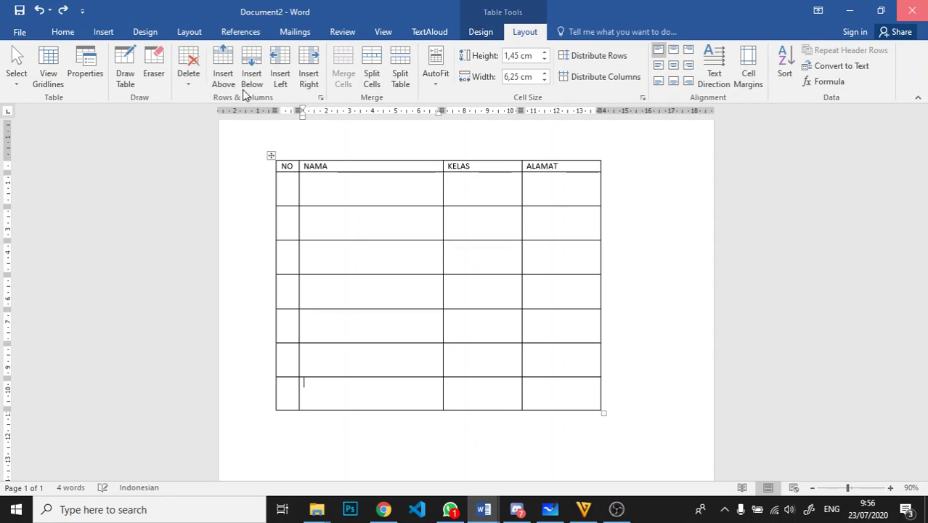
- Try deleting the last row's NAMA cell with the Shift cells up option
left_click(188, 75)
left_click(221, 99)
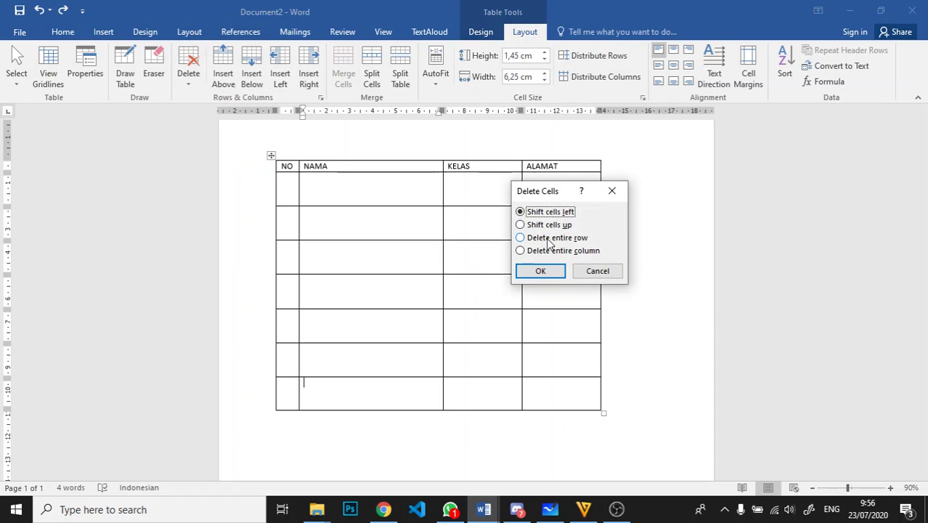
left_click(544, 231)
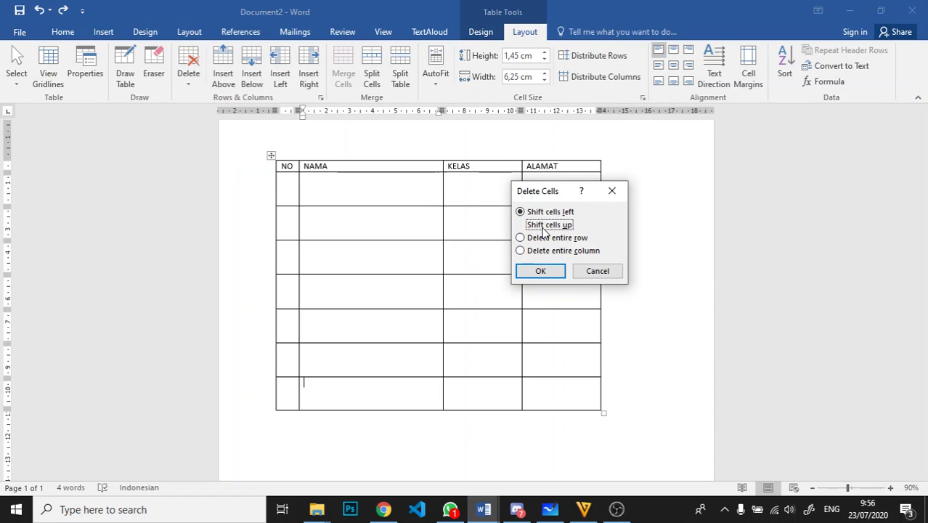
left_click(540, 271)
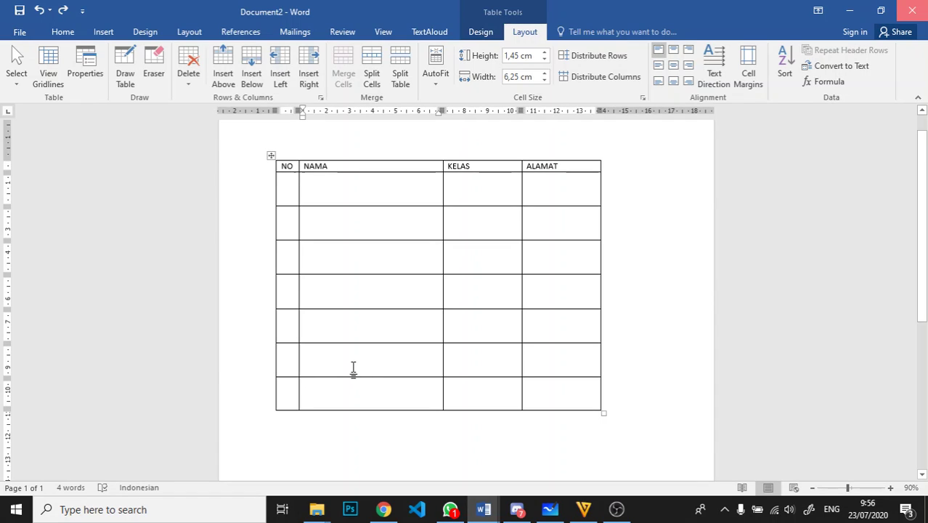
- Enter the sample text "bsdjnasdasd" in the last row's NAMA cell
left_click(353, 384)
type("bsdj")
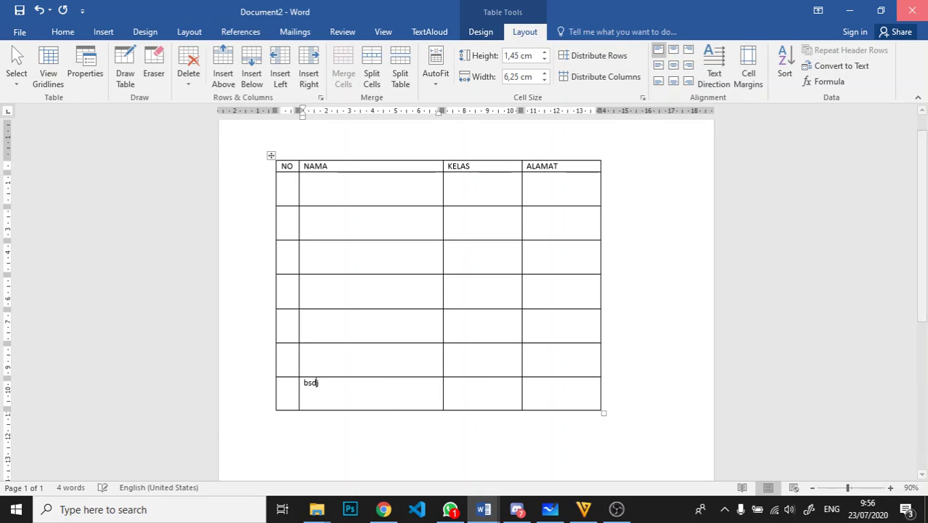
type("nasdasd")
- Delete the empty NAMA cell above the sample text with the Shift cells up option, and undo the deletion
left_click(357, 357)
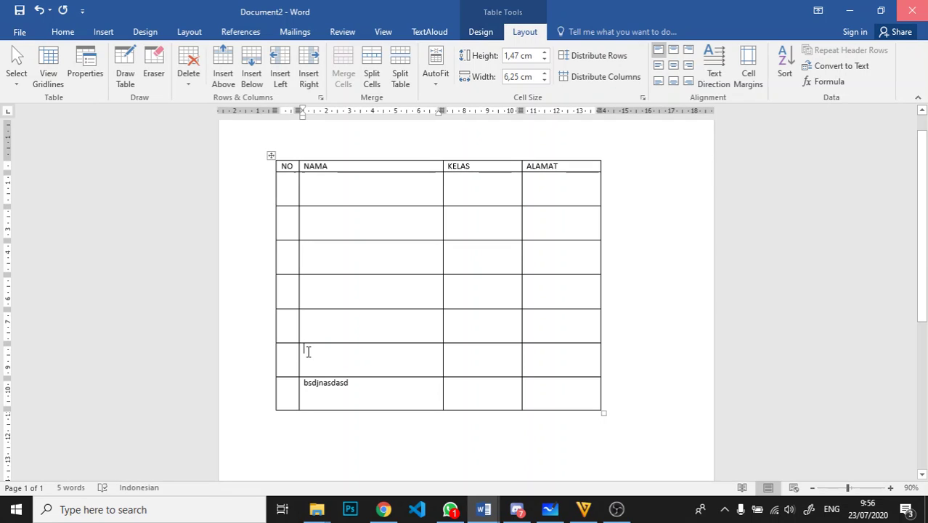
left_click(188, 72)
left_click(212, 108)
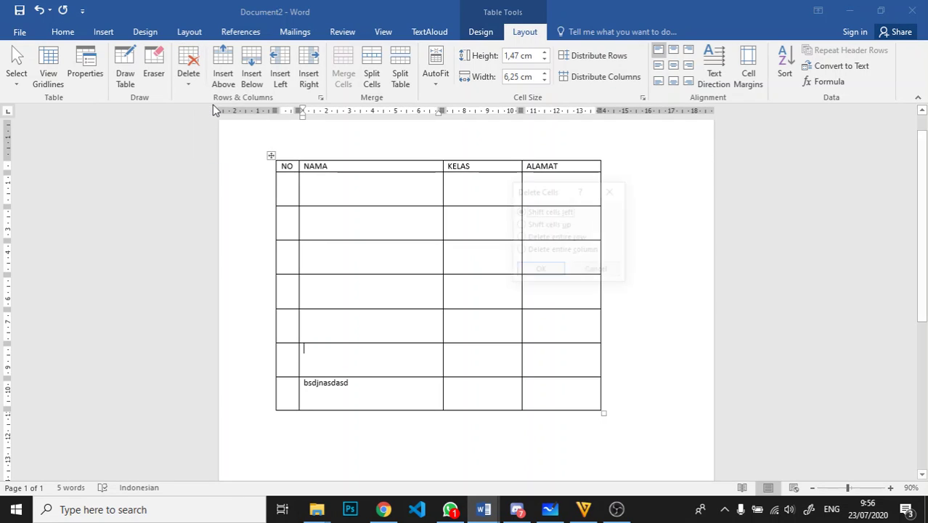
left_click(537, 225)
left_click(540, 271)
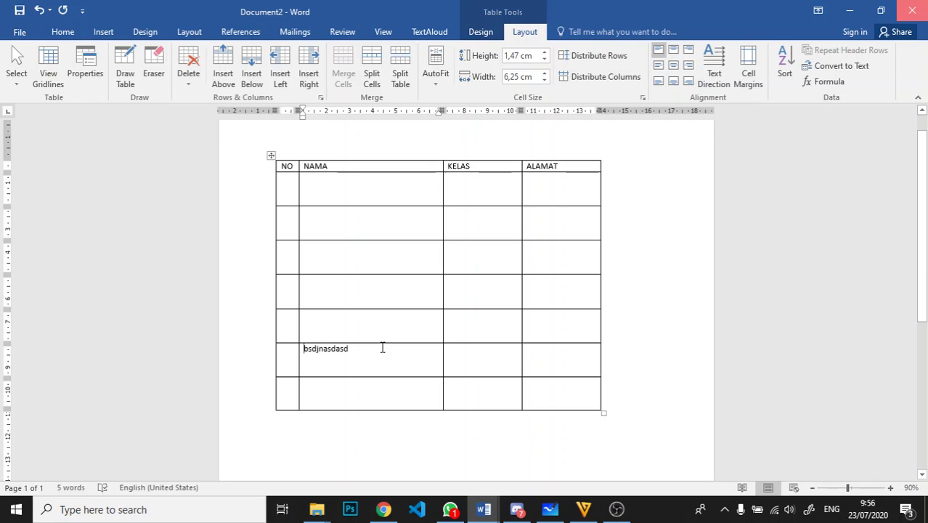
key("ctrl+z")
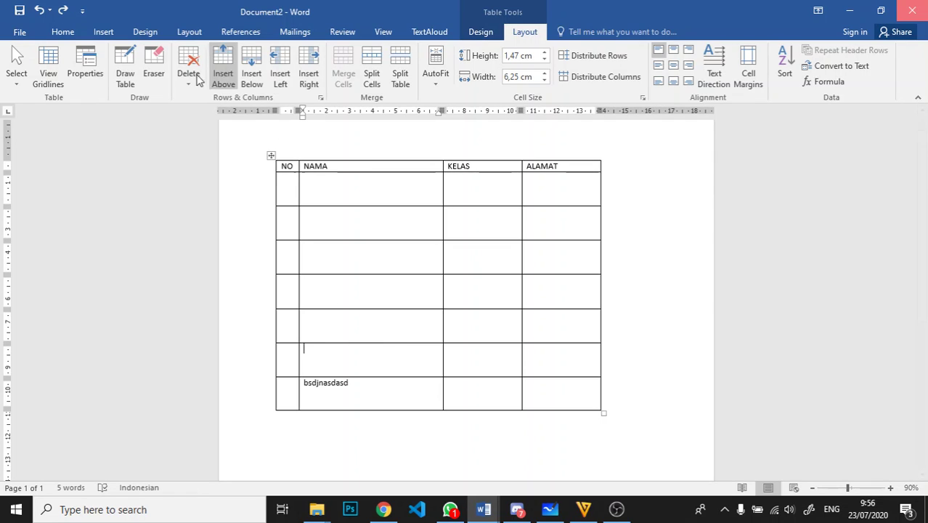
left_click(188, 72)
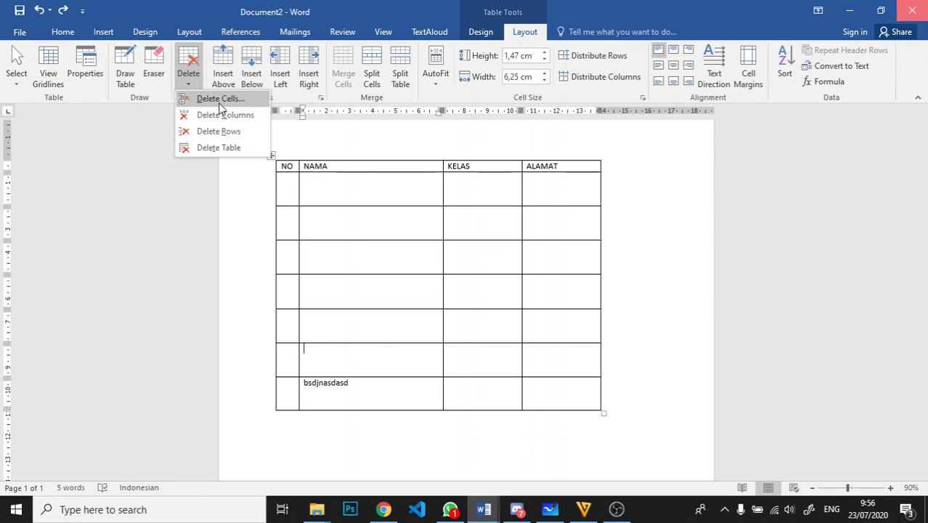
left_click(217, 99)
left_click(571, 242)
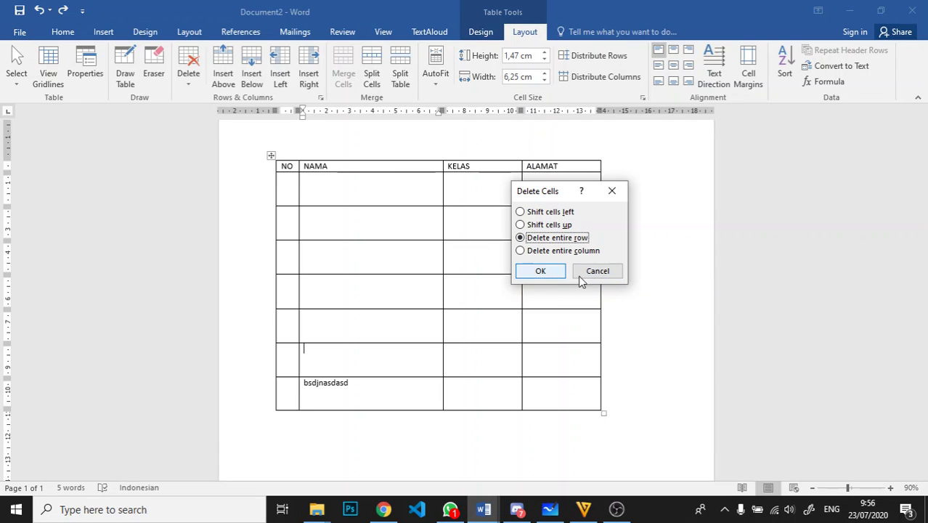
left_click(590, 276)
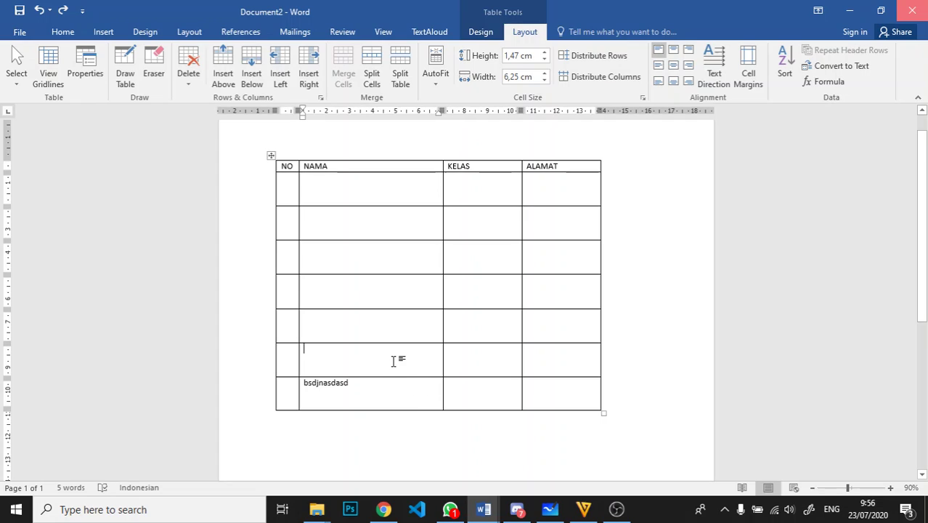
- Enter "Saya suka fisika" in the second-to-last row's NAMA cell and replace the text below it with "Saya suka matematika"
type("Saya suka fi")
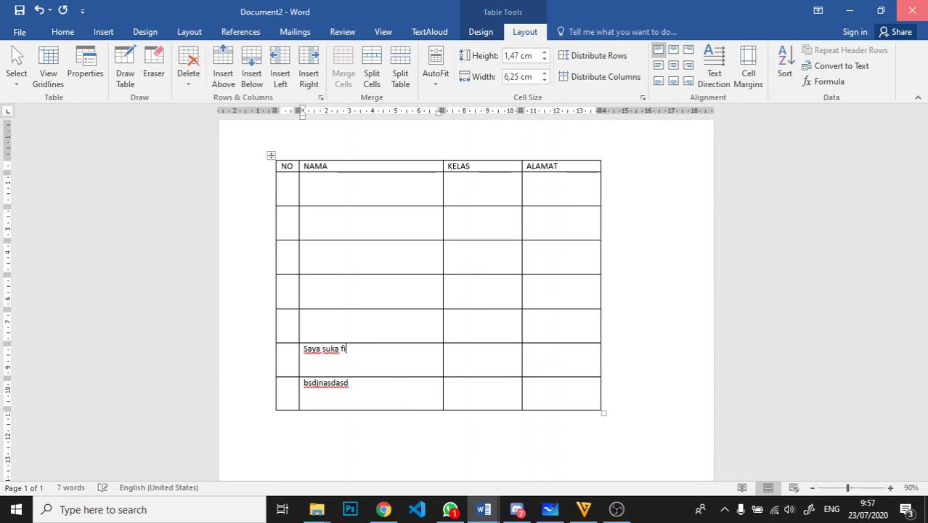
type("sika")
left_click_drag(394, 394, 303, 394)
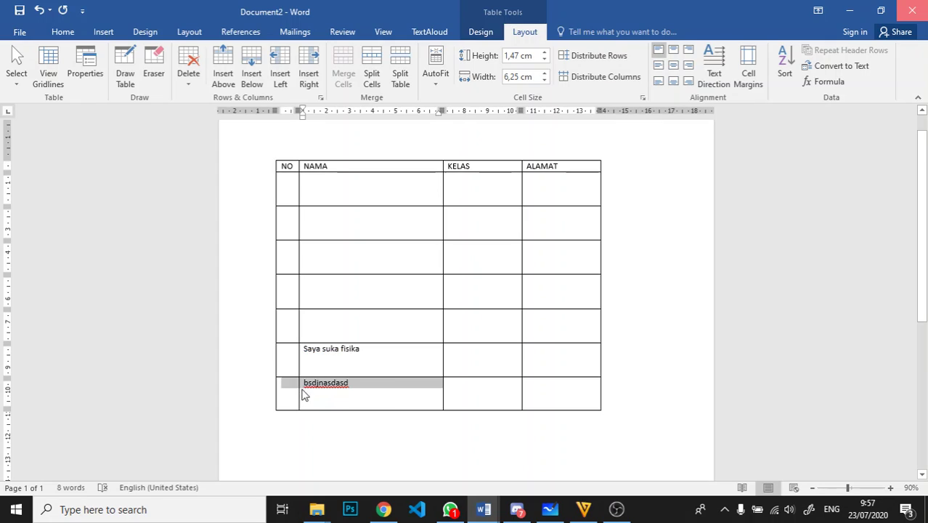
left_click(316, 390)
left_click_drag(362, 393, 311, 389)
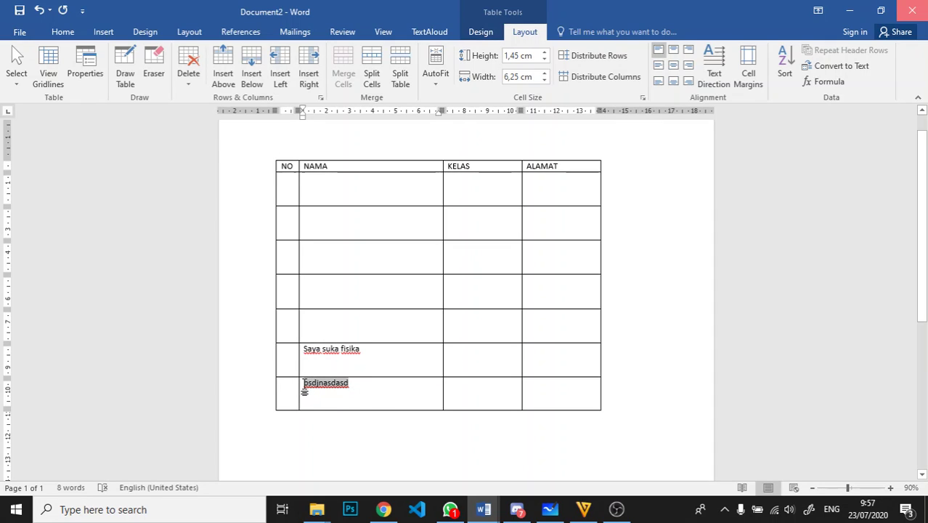
type("Saya suka ")
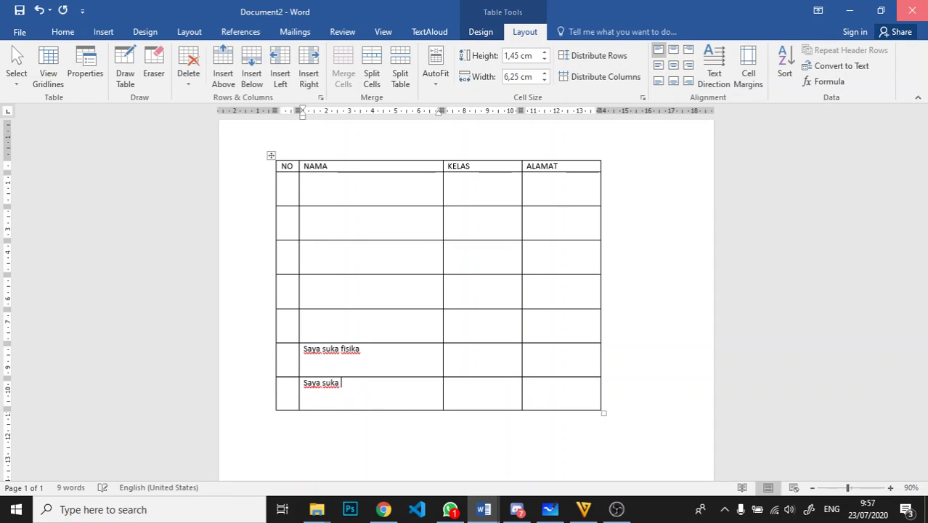
type("matematika")
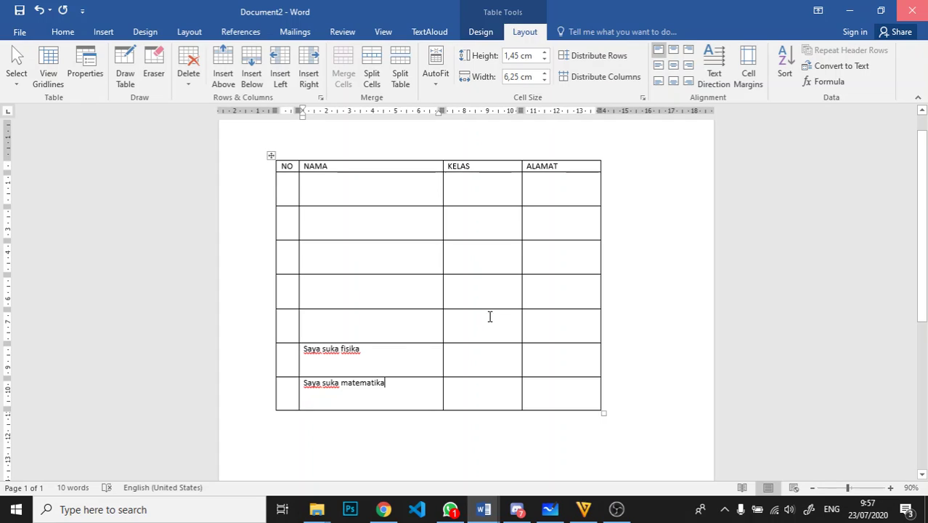
- Fill the KELAS column with "Saya suka kimia" in the last row and "Saya suka biologi" in the row above
left_click(478, 396)
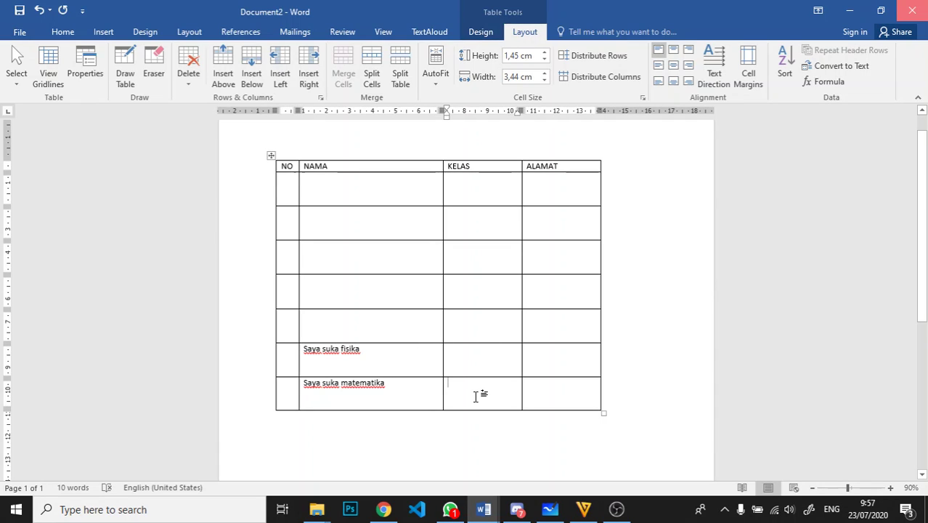
type("saya ")
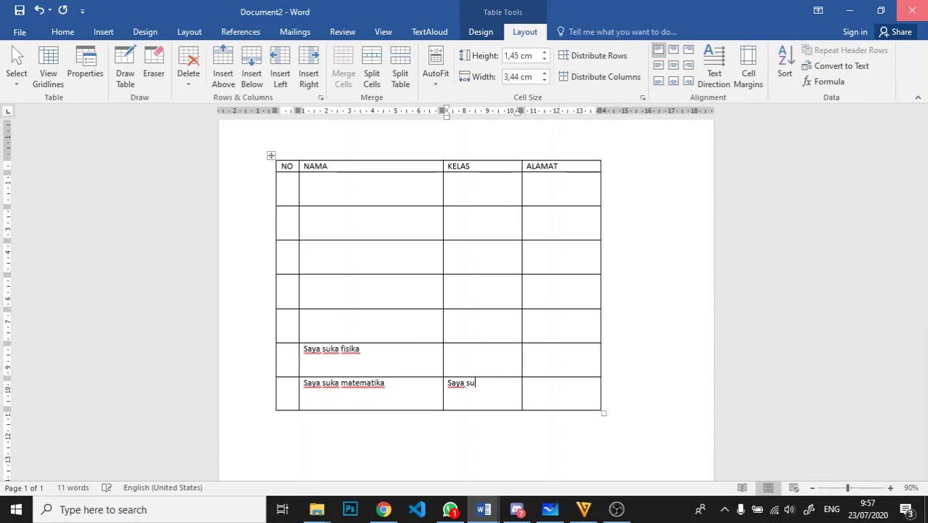
type("suka kimia")
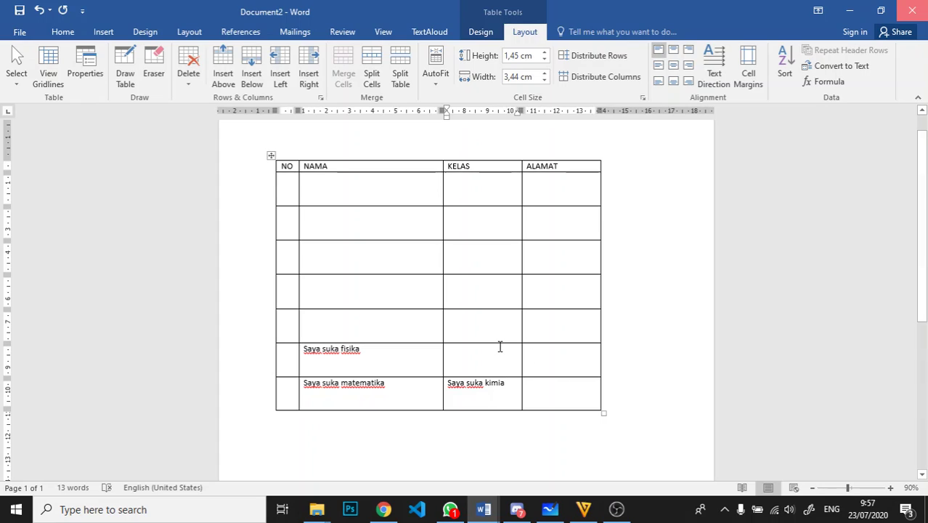
left_click(489, 356)
type("saya suk")
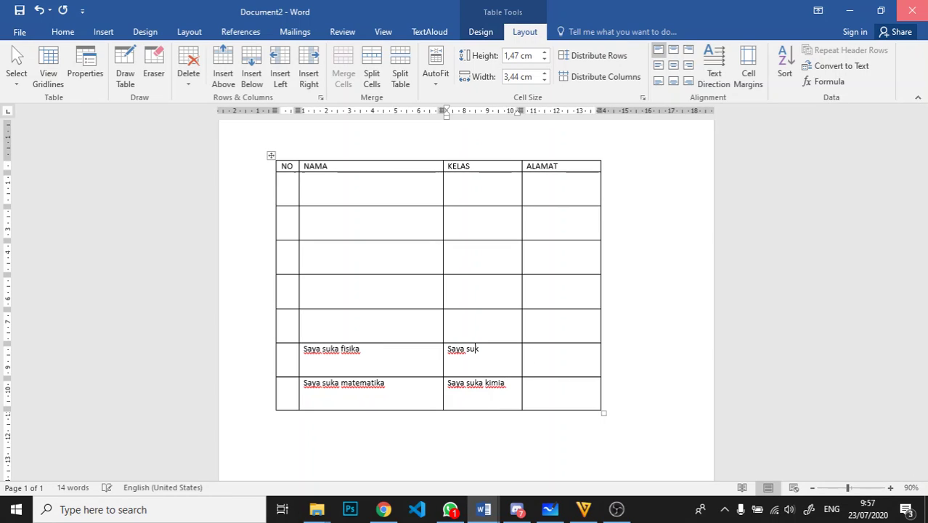
type("a biologi")
- Fill the ALAMAT column with "Saya suka ekonomi" in the second-to-last row and "Saya tidak suka sejarah" in the last row
left_click(553, 365)
type("Saya ")
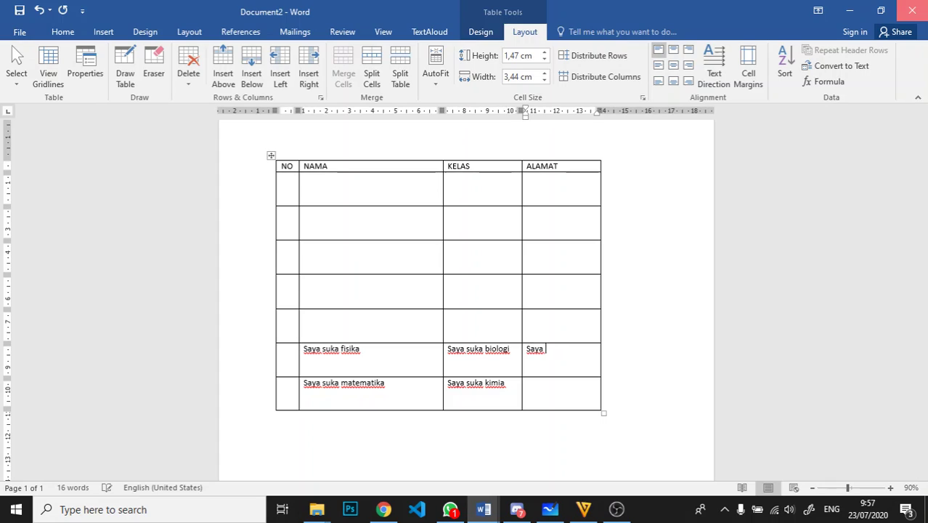
type("suka ekonomi")
left_click(553, 392)
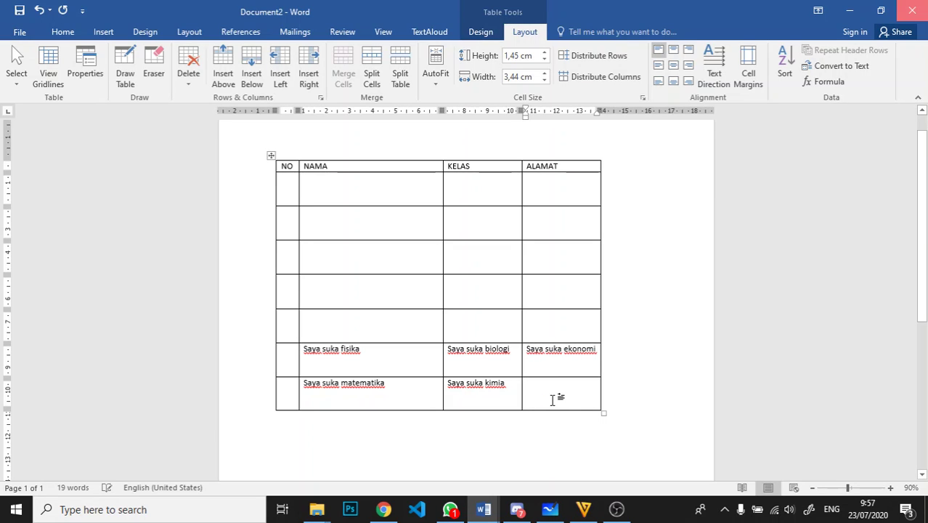
type("Saya s")
type("idak")
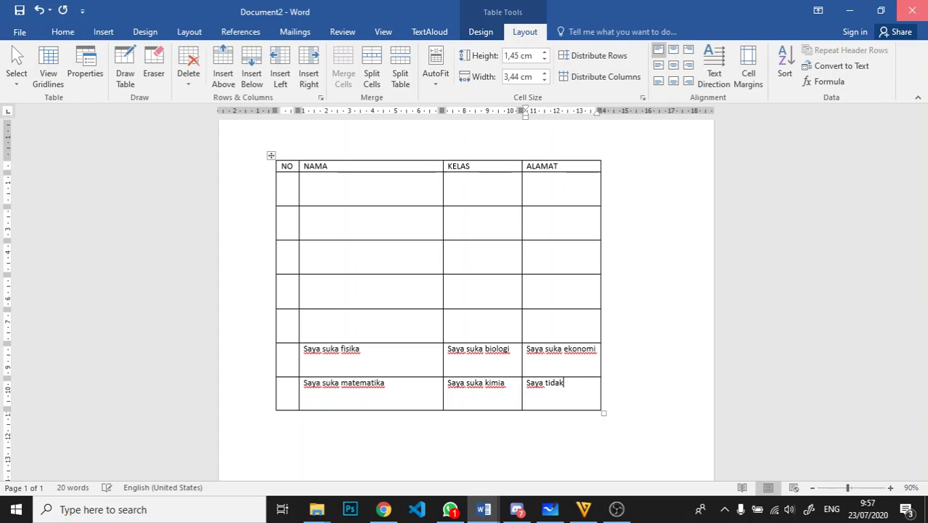
type(" suka sejarah")
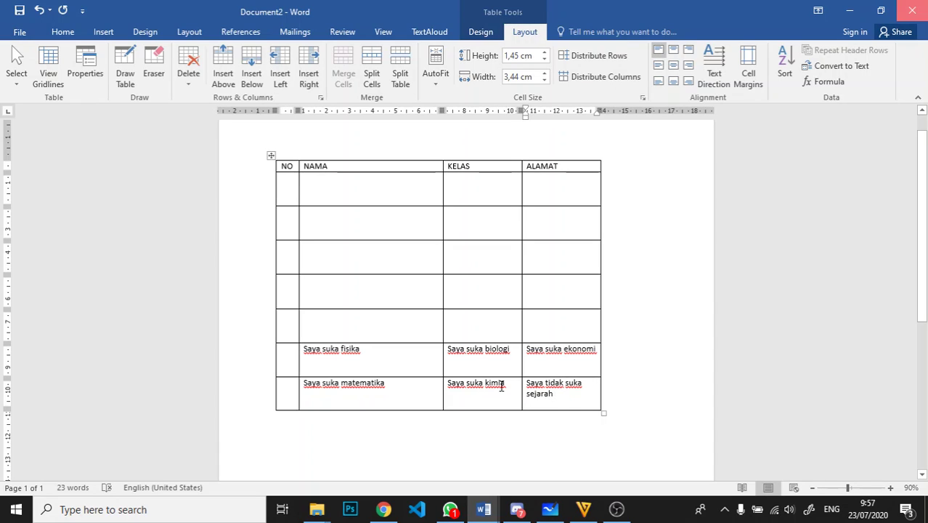
- Delete the "Saya suka fisika" row using the Delete Cells option Delete entire row, and undo the deletion
left_click(372, 367)
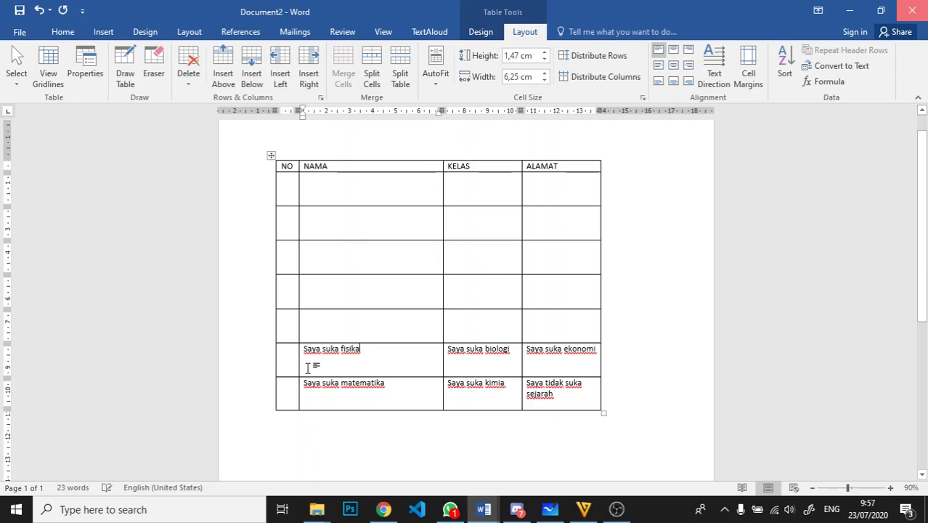
mouse_move(304, 364)
left_mouse_down()
mouse_move(520, 365)
mouse_move(372, 364)
left_mouse_up()
left_click(189, 74)
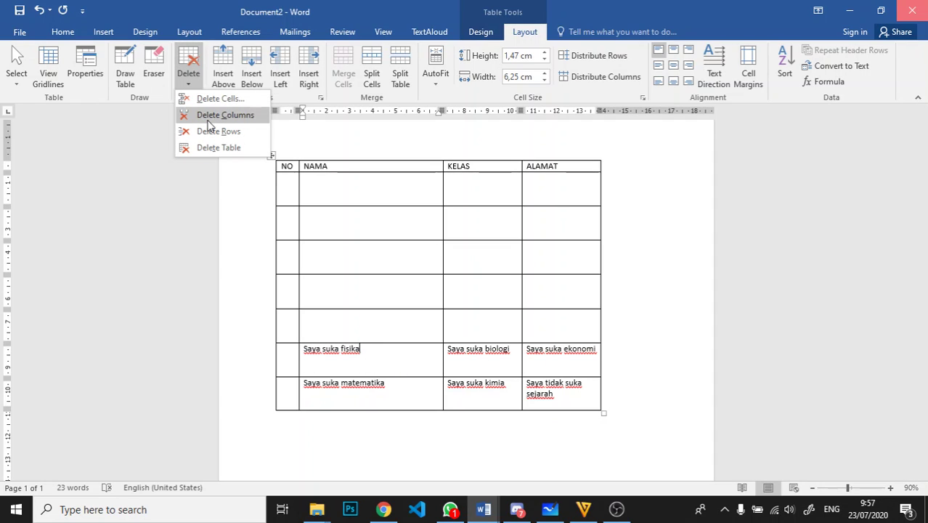
left_click(218, 99)
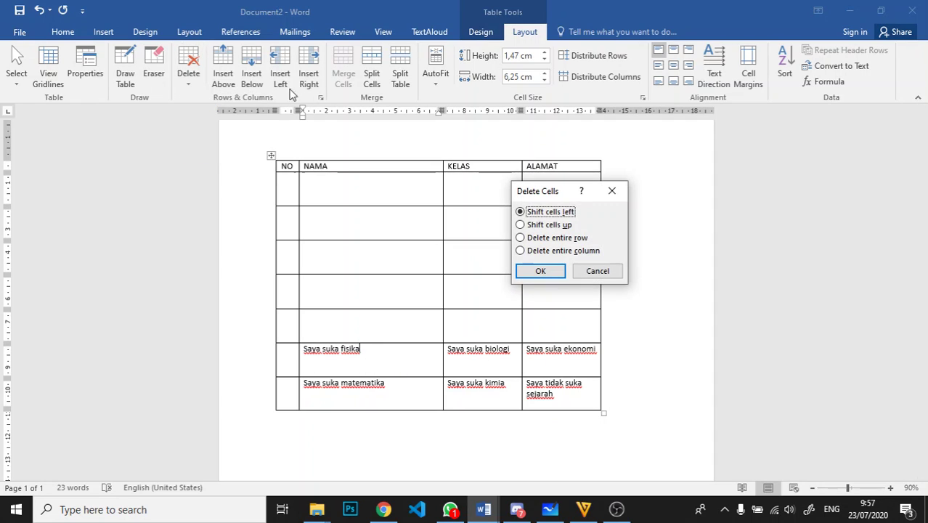
left_click(558, 242)
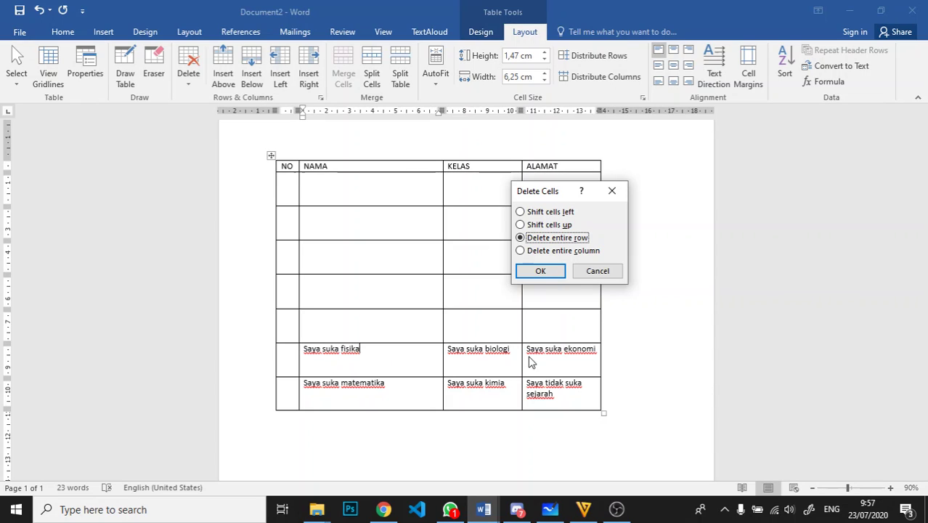
left_click(540, 271)
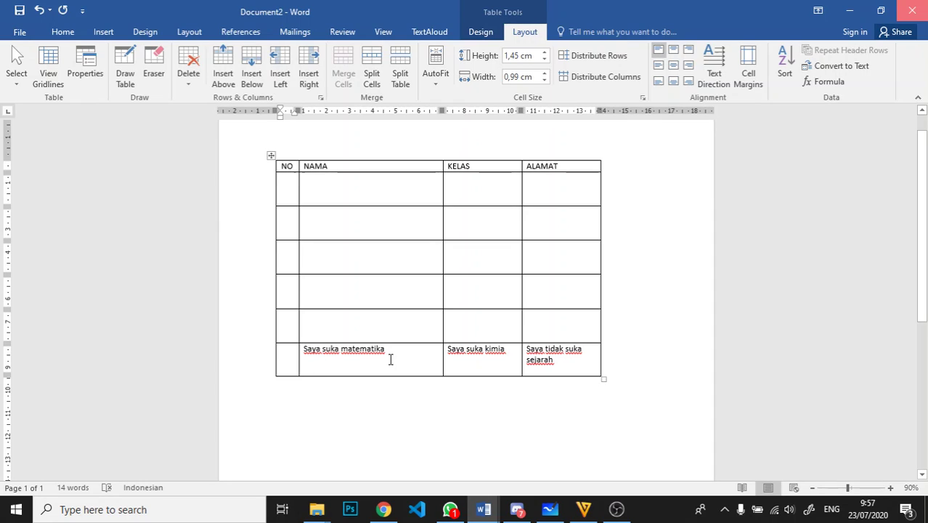
key("ctrl+z")
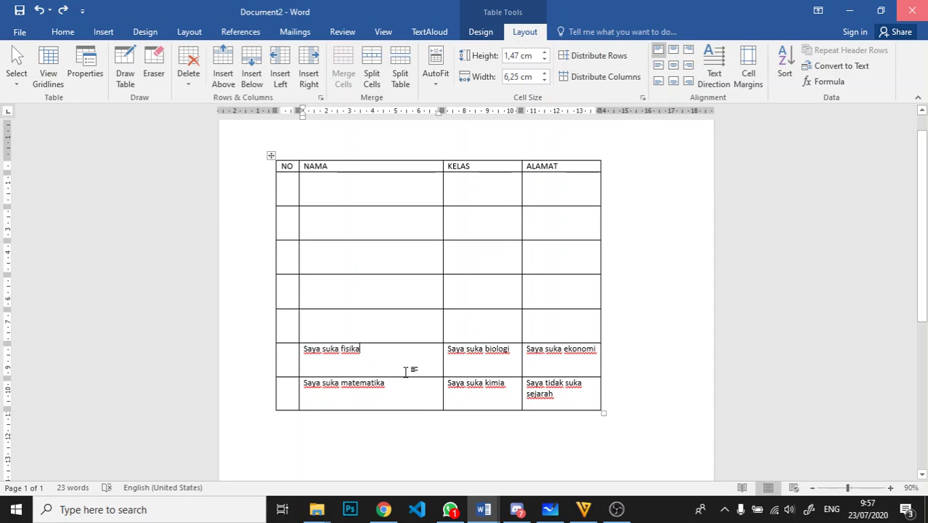
left_click(408, 371)
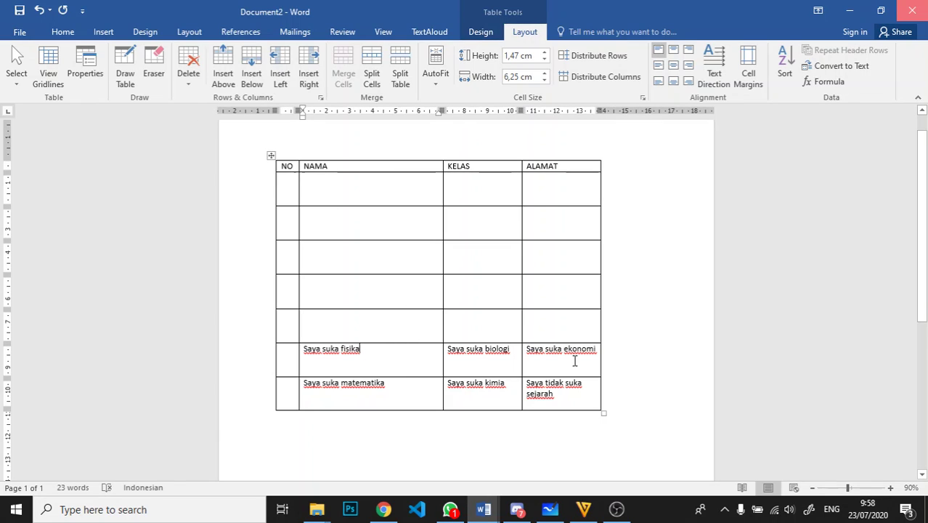
left_click_drag(321, 351, 590, 352)
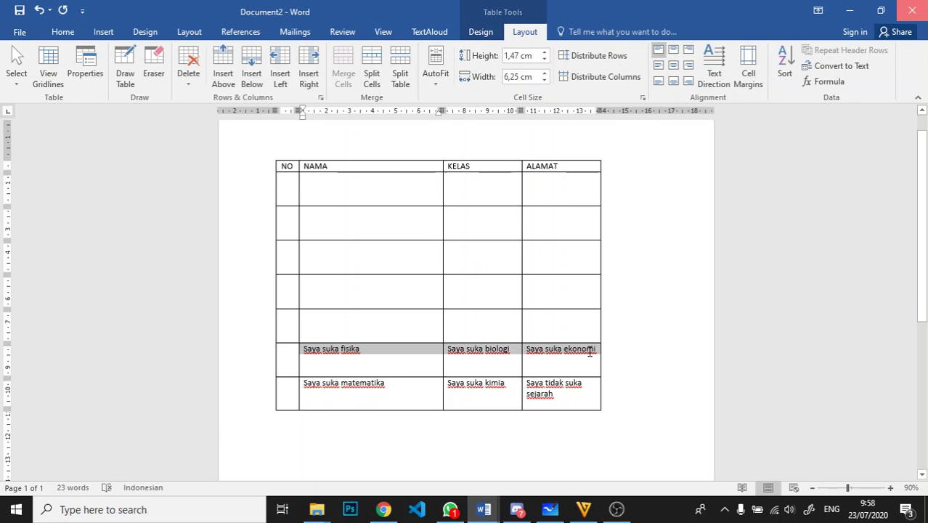
left_click(188, 79)
left_click(364, 362)
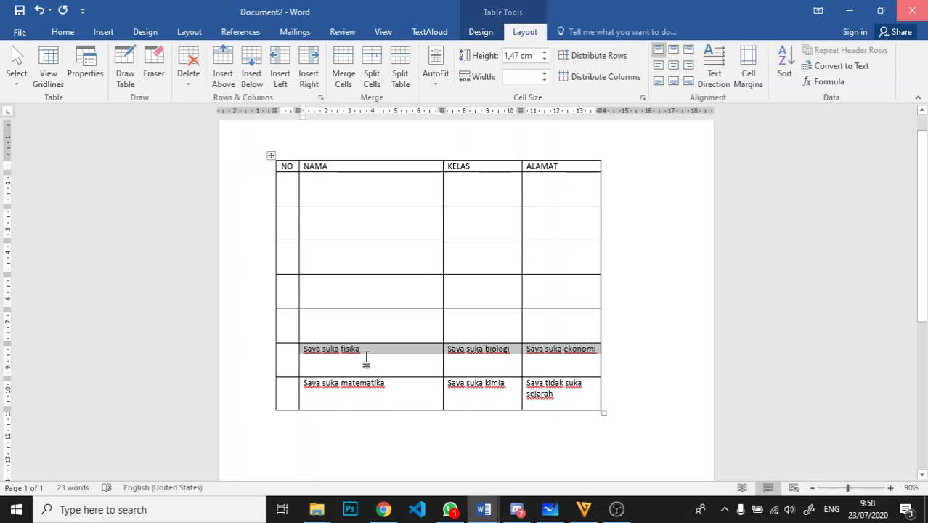
- Delete the NAMA column using the Delete Cells option Delete entire column, and undo the deletion
left_click(372, 349)
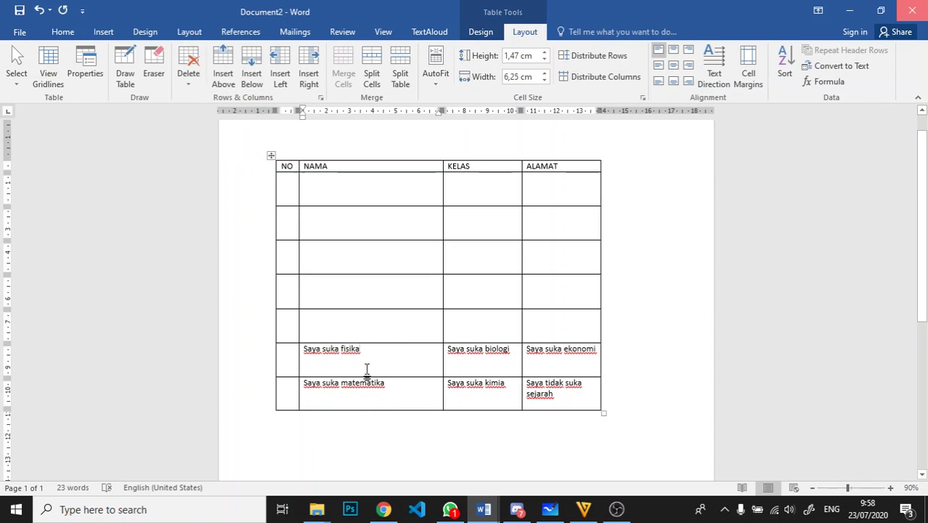
left_click(188, 79)
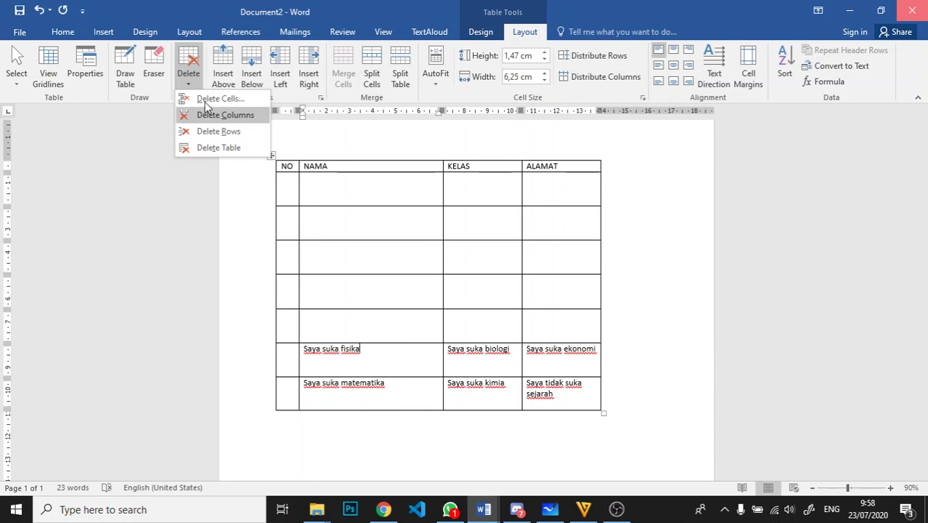
left_click(218, 98)
left_click(564, 250)
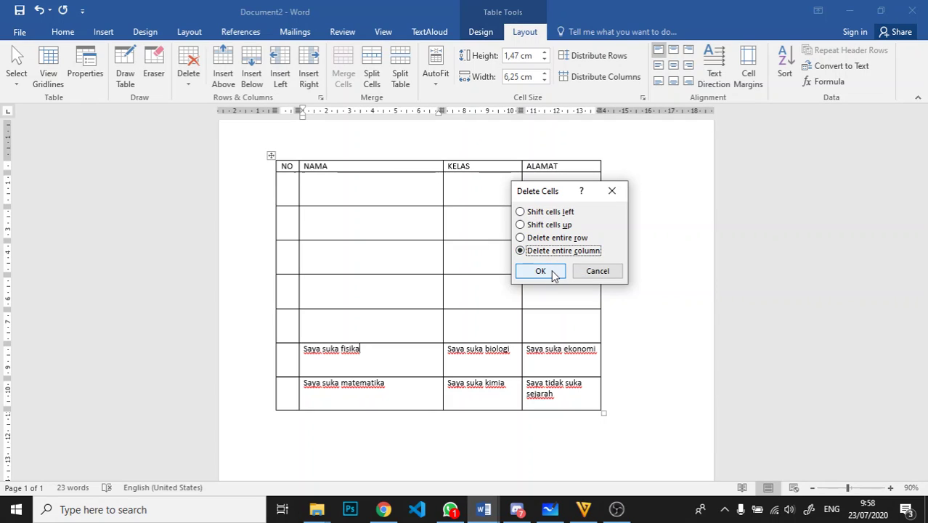
left_click(540, 271)
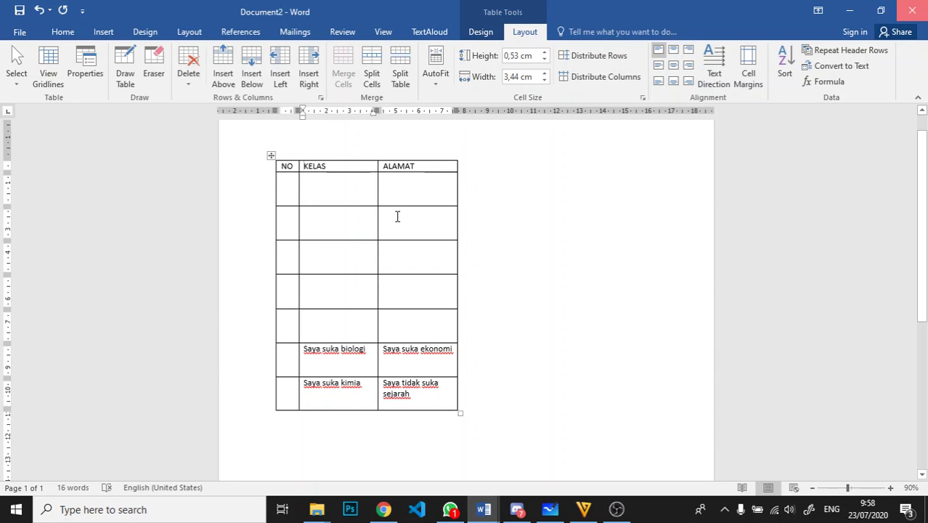
key("ctrl+z")
left_click_drag(377, 161, 379, 389)
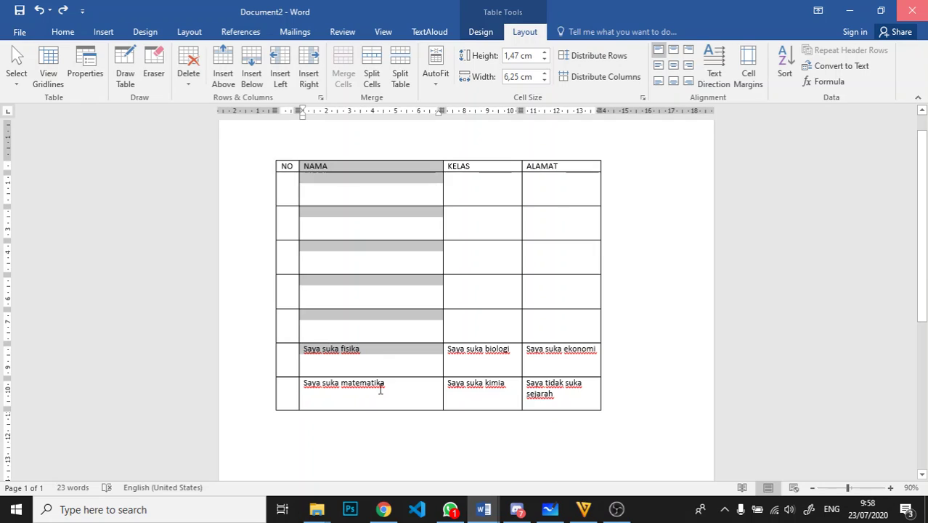
left_click(502, 267)
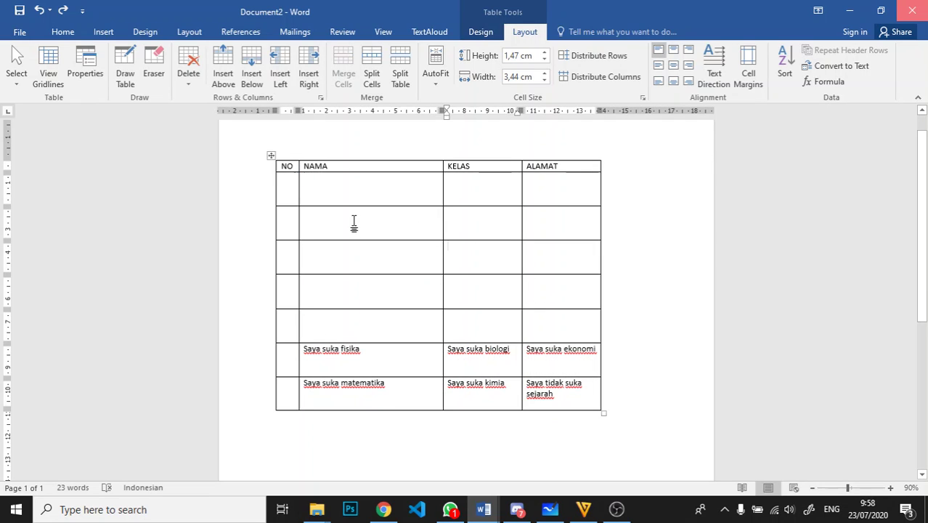
left_click(359, 350)
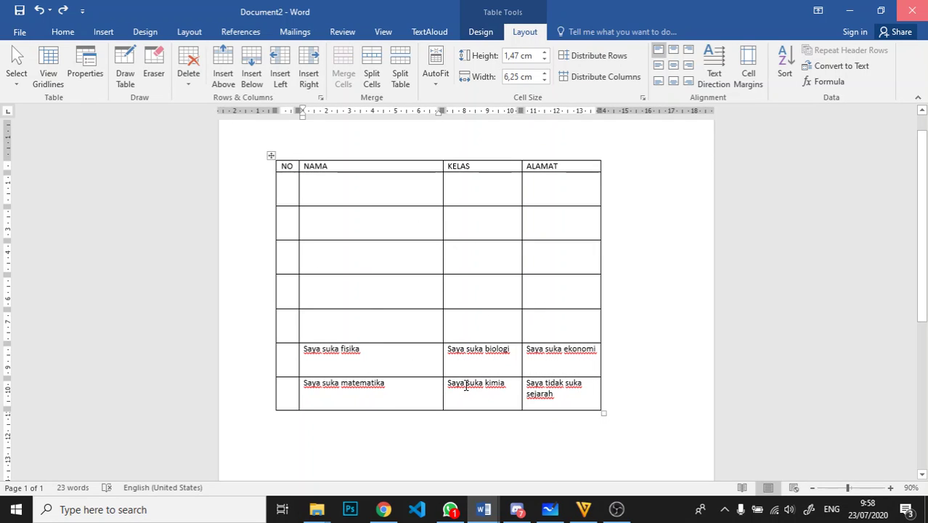
left_click(188, 81)
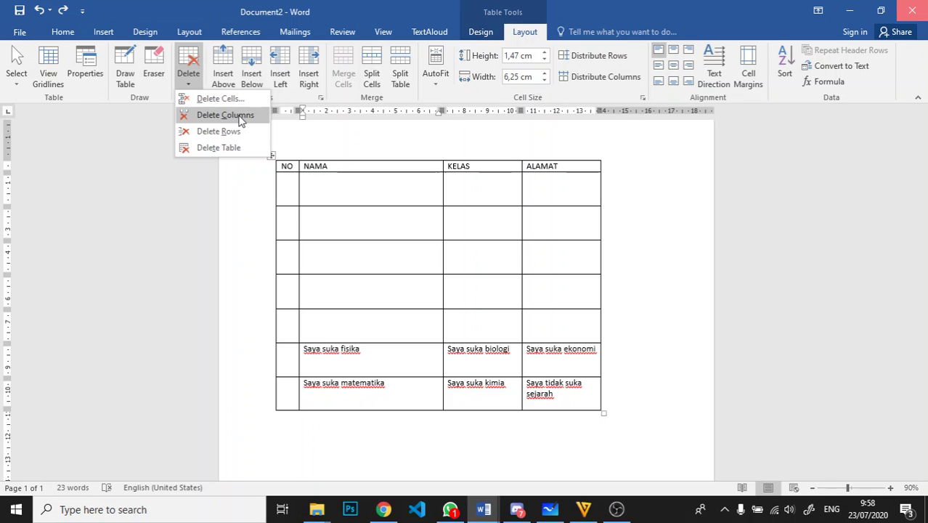
- Delete the NAMA column from the "Saya suka fisika" cell with the Delete Columns command, and undo the deletion
left_click(368, 352)
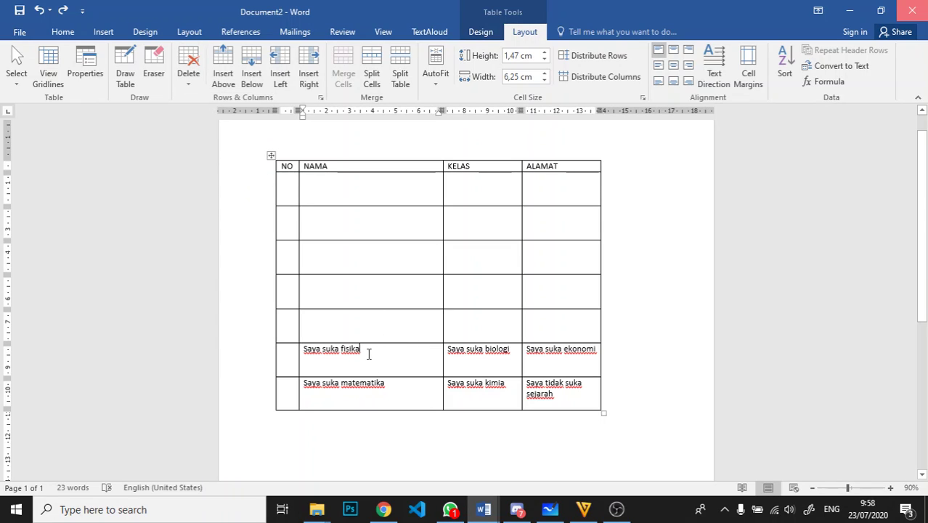
left_click(187, 79)
left_click(211, 120)
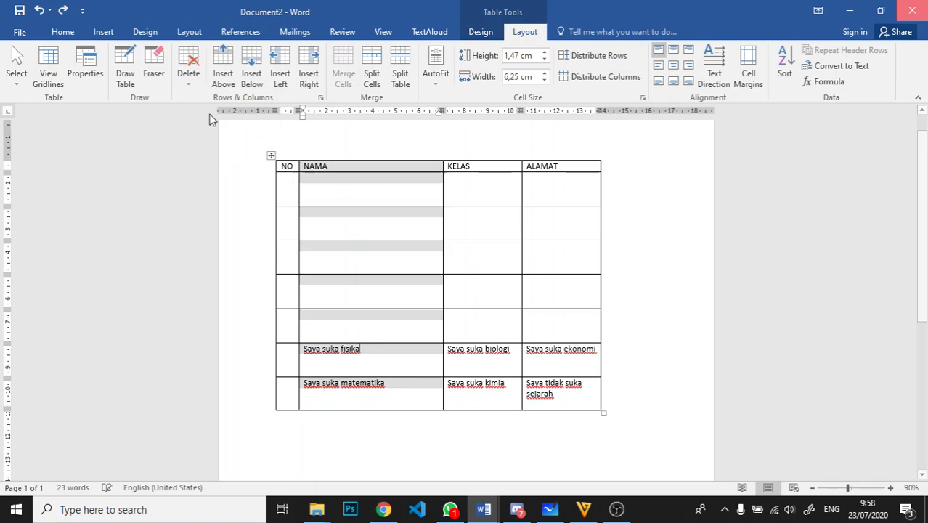
left_click(346, 146)
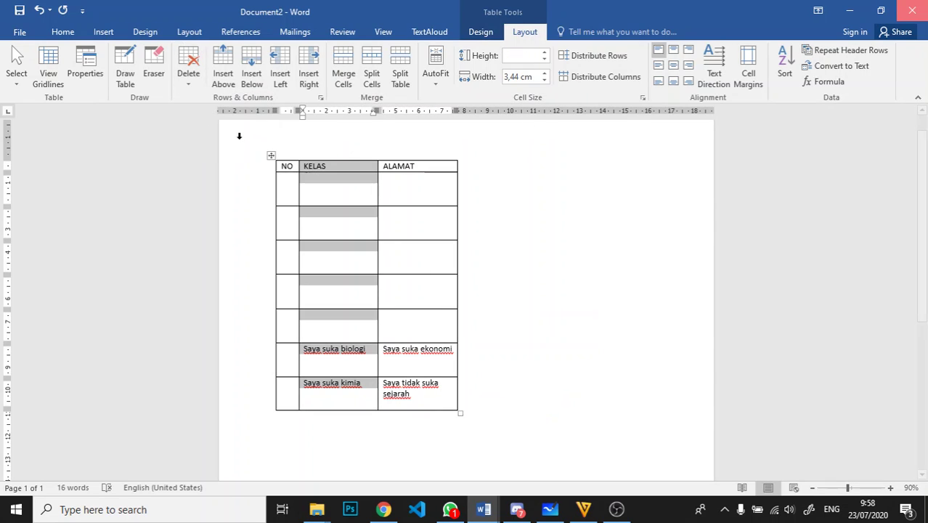
left_click(287, 153)
left_click(329, 167)
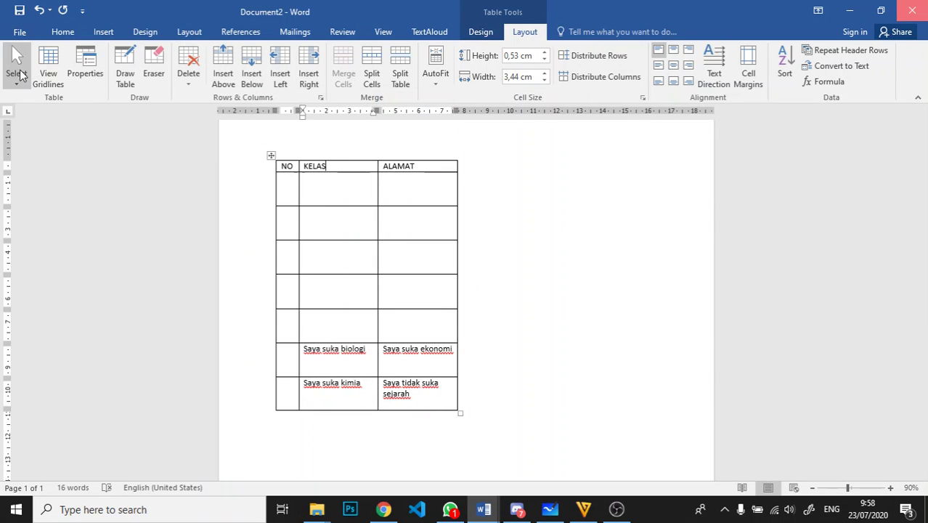
key("ctrl+z")
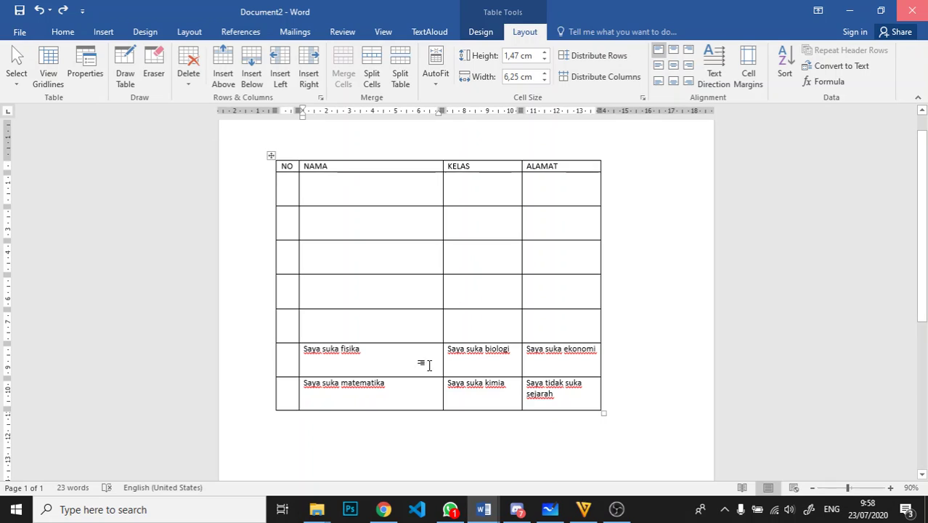
- Delete the "Saya suka fisika" row with the Delete Rows command, and undo the deletion
left_click(198, 78)
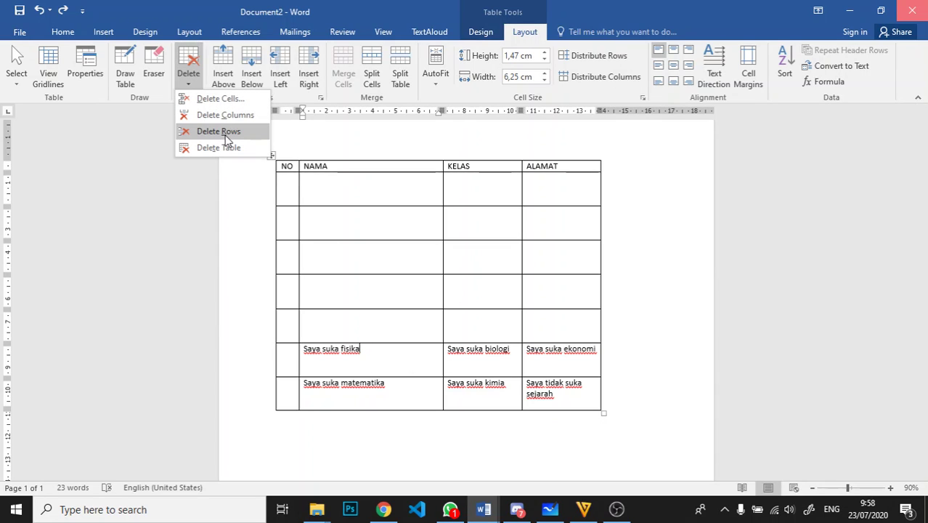
left_click(225, 135)
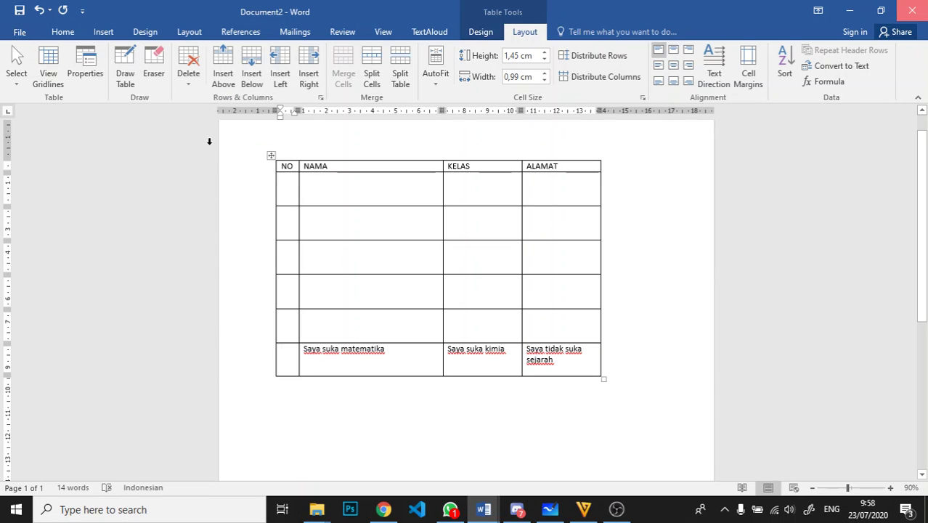
key("ctrl+z")
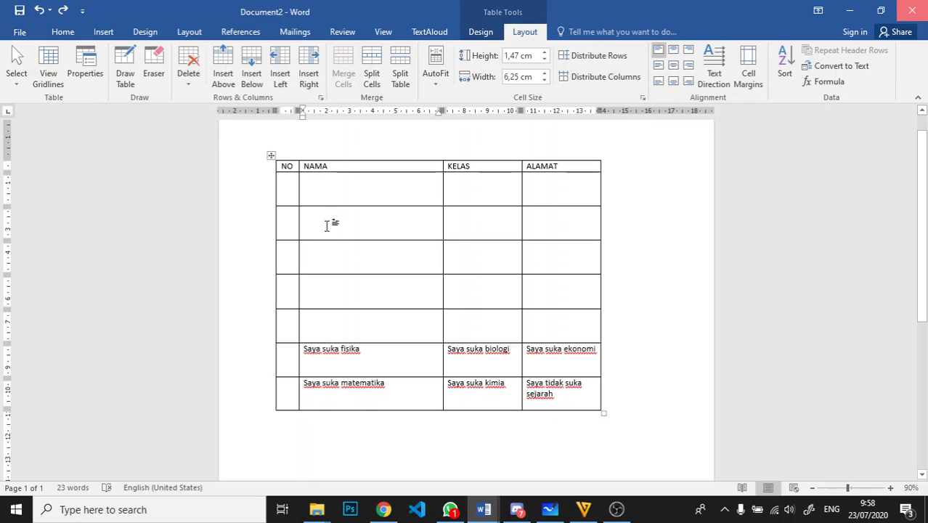
- Delete the whole table with the Delete Table command, and undo the deletion
left_click(193, 85)
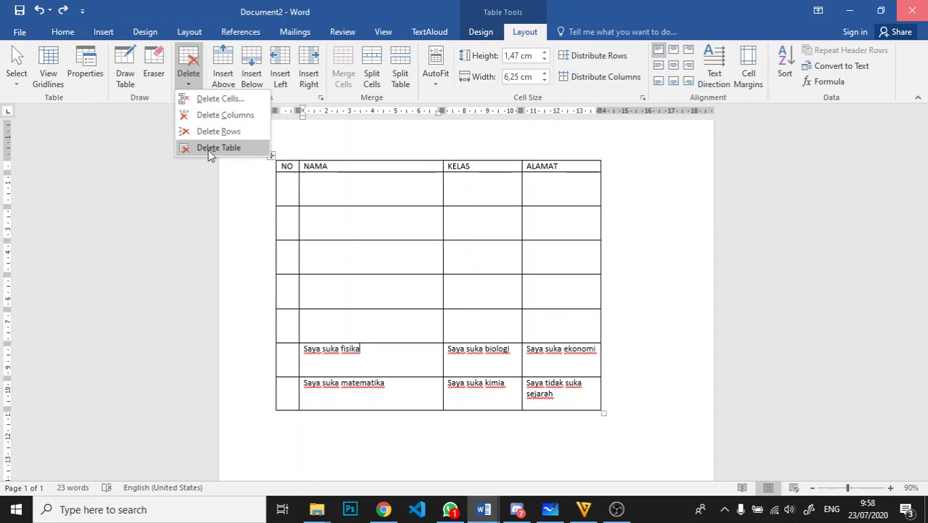
left_click(209, 153)
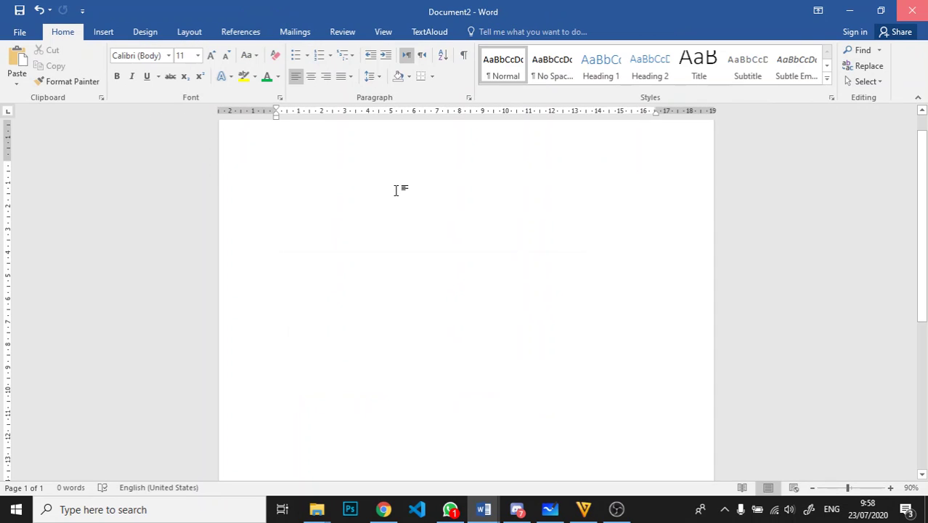
key("ctrl+z")
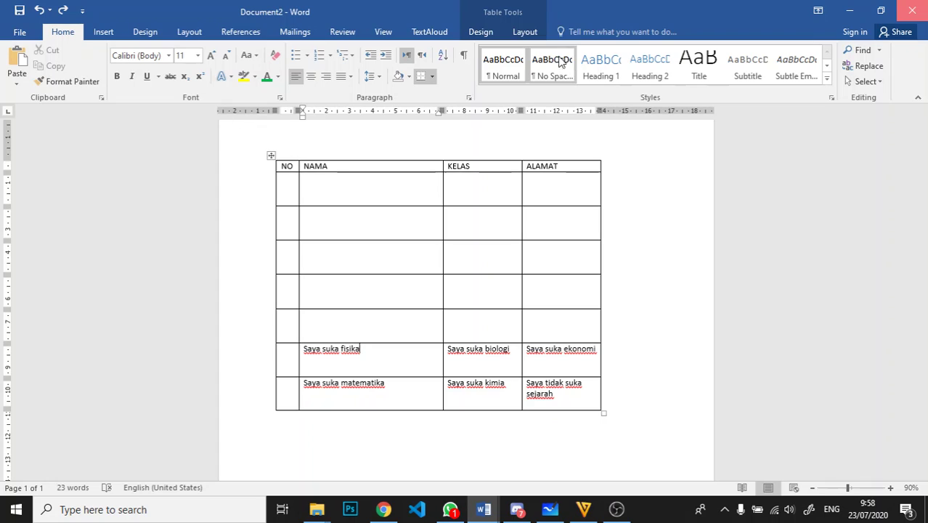
- Insert an empty row below the "Saya suka fisika" row, and undo the insertion
left_click(481, 32)
left_click(525, 32)
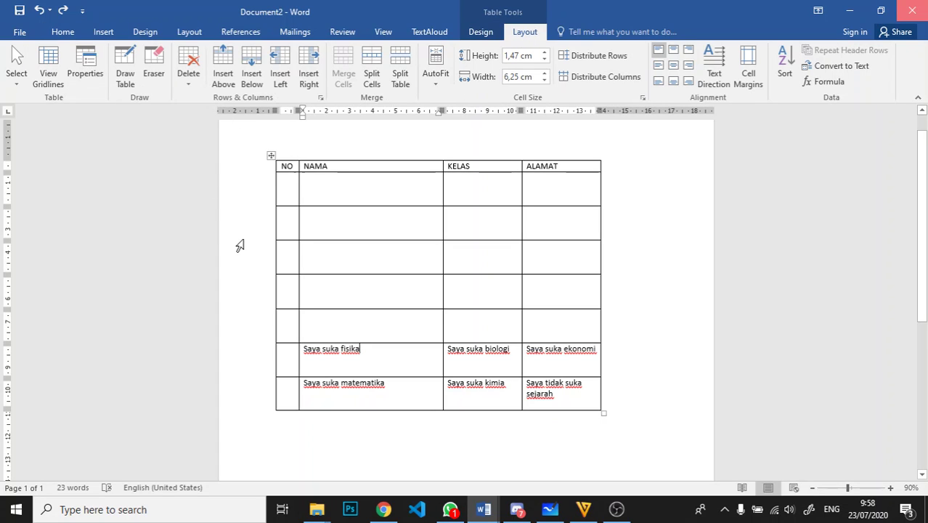
left_click(583, 361)
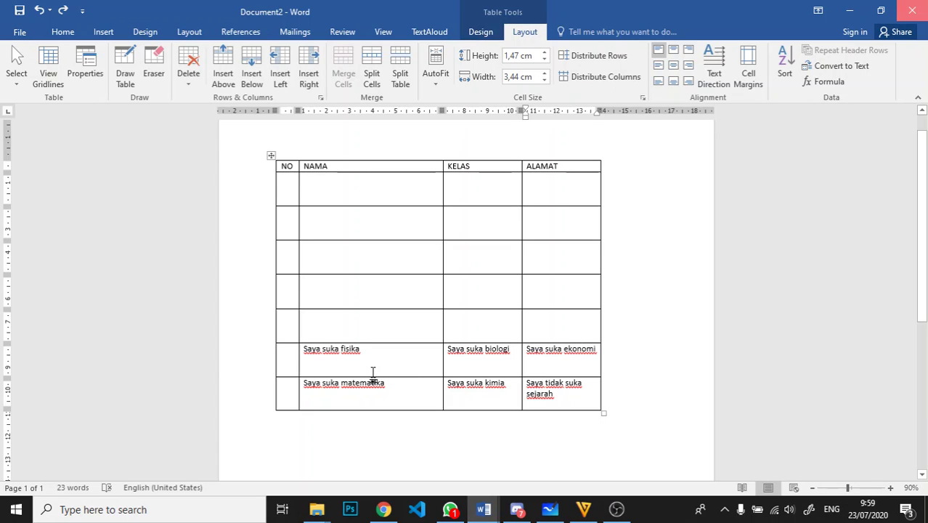
left_click_drag(306, 353, 569, 368)
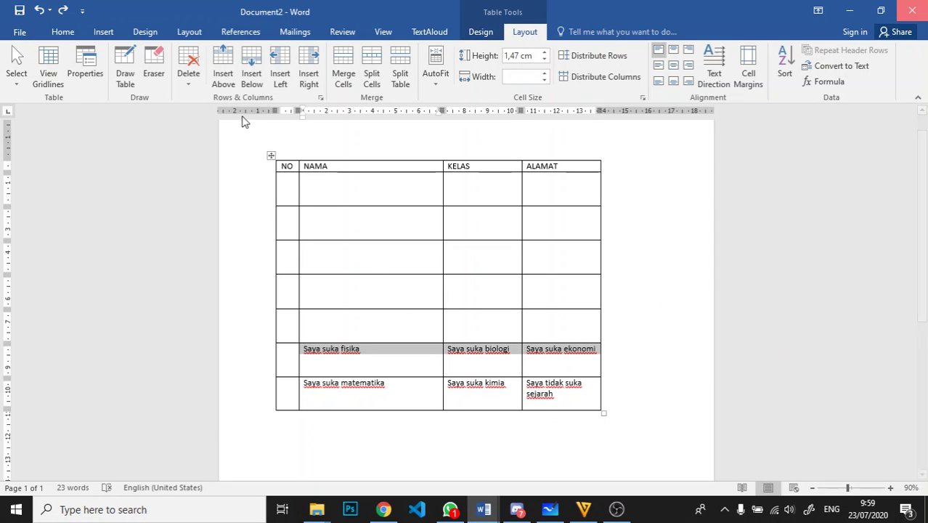
left_click(254, 84)
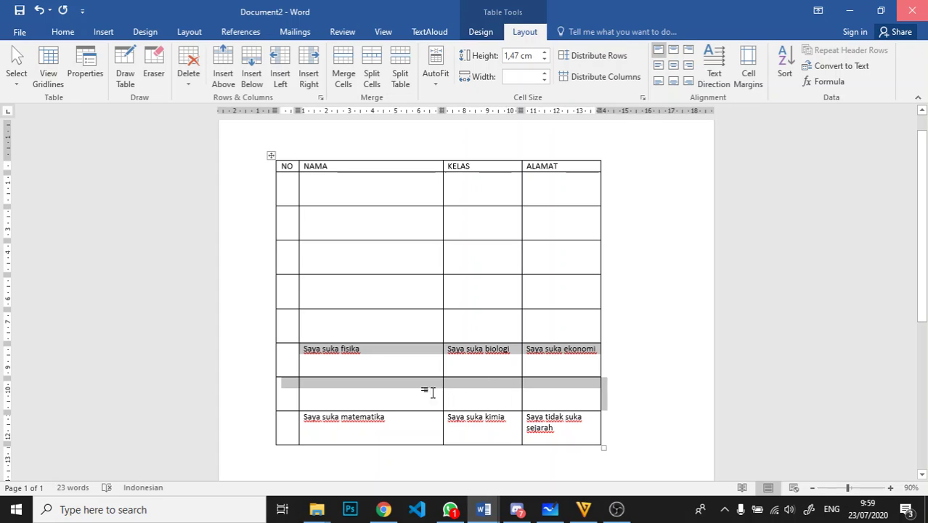
left_click(390, 392)
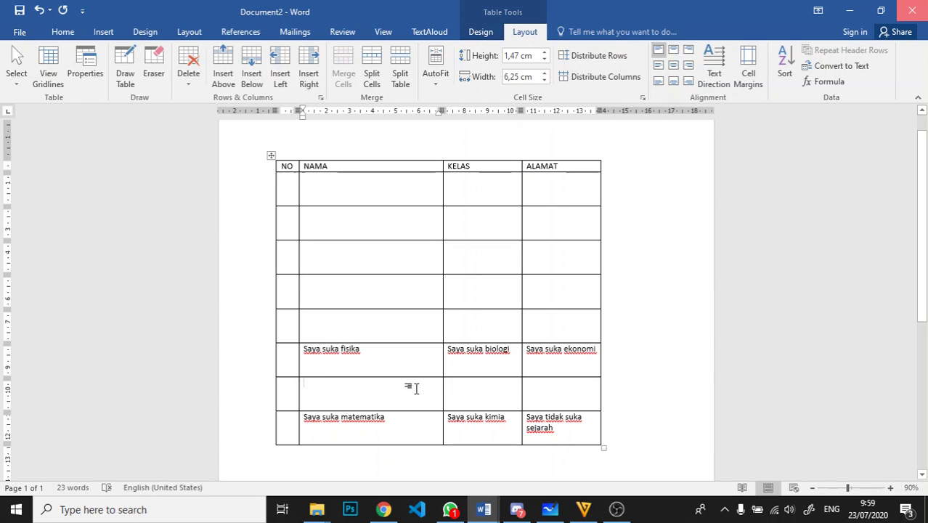
key("ctrl+z")
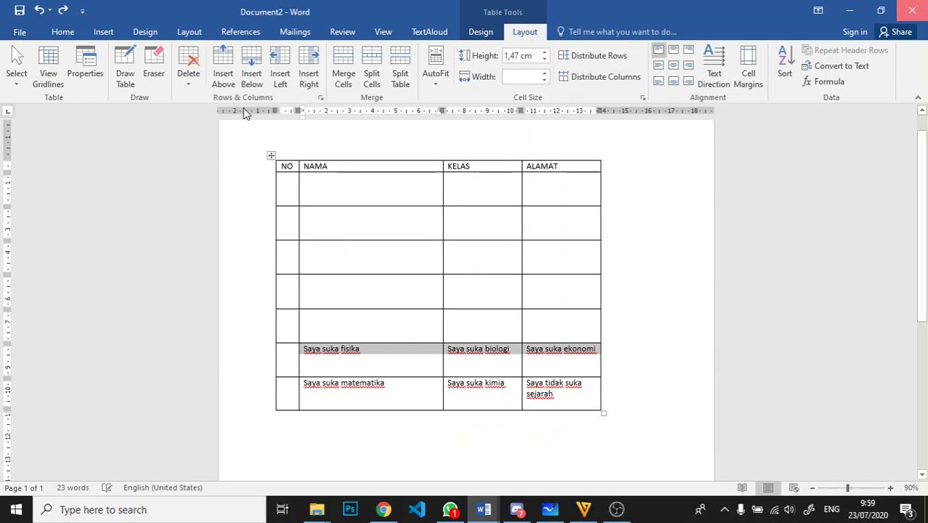
- Insert an empty row above the "Saya suka matematika" row, and undo the insertion
left_click(377, 397)
left_click_drag(345, 383, 543, 395)
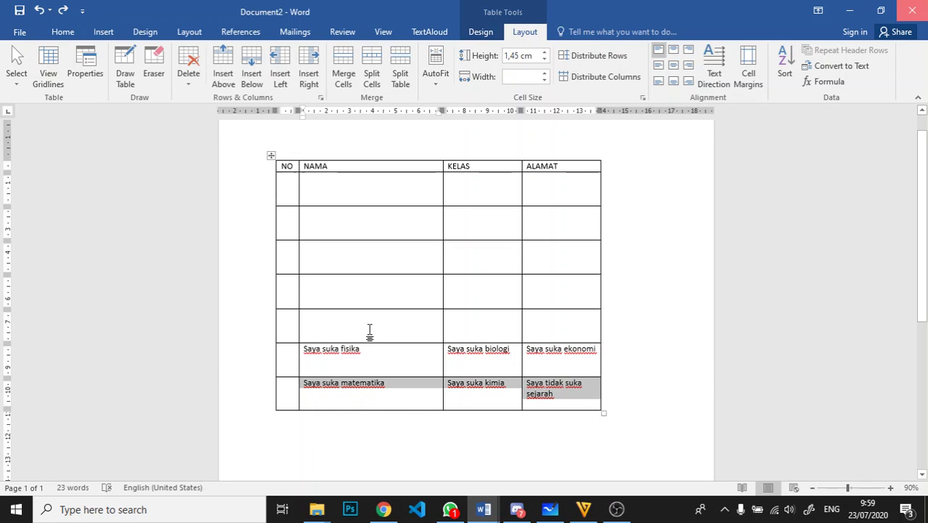
left_click(366, 385)
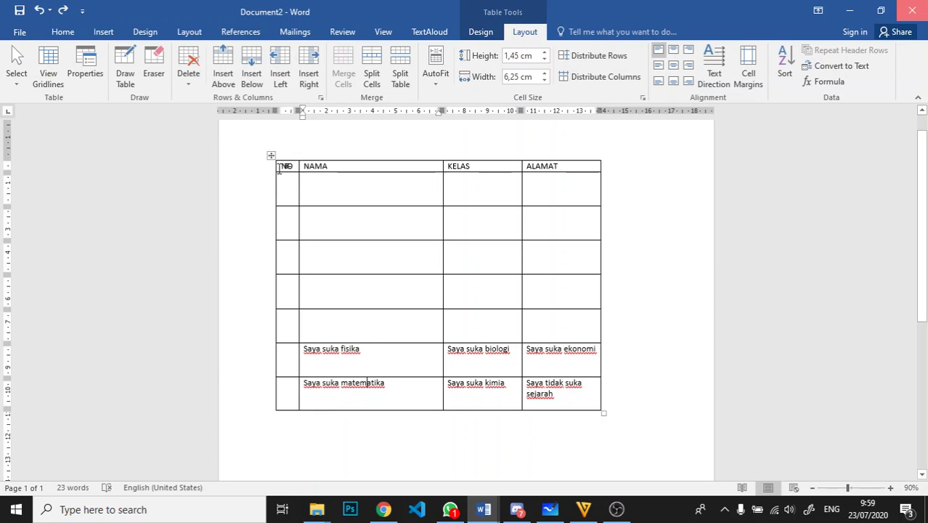
left_click(224, 60)
left_click(411, 385)
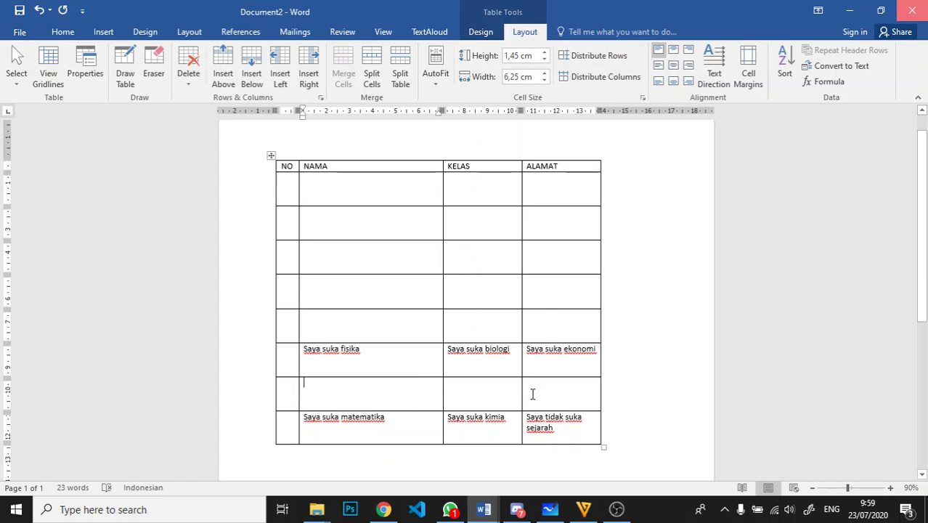
key("ctrl+z")
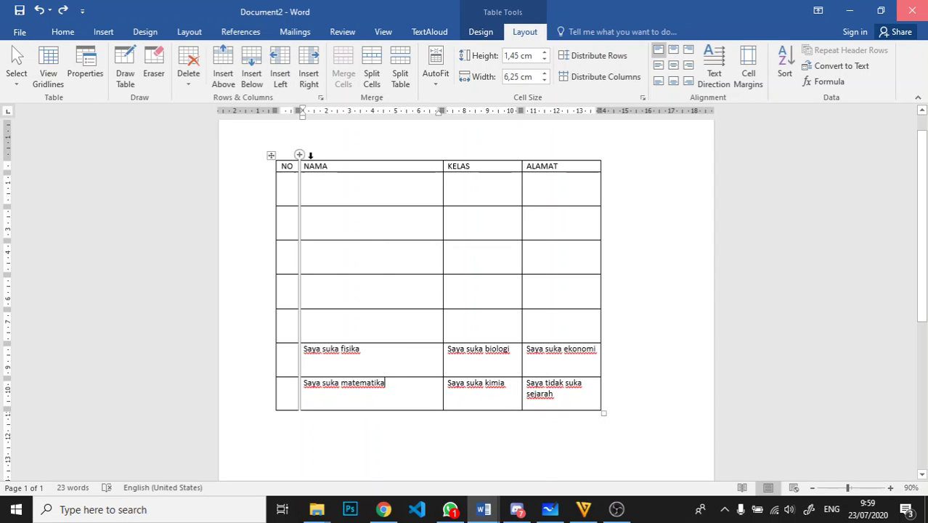
- Insert an empty column to the left and another to the right of the NAMA column, undoing each insertion in turn
left_click(280, 69)
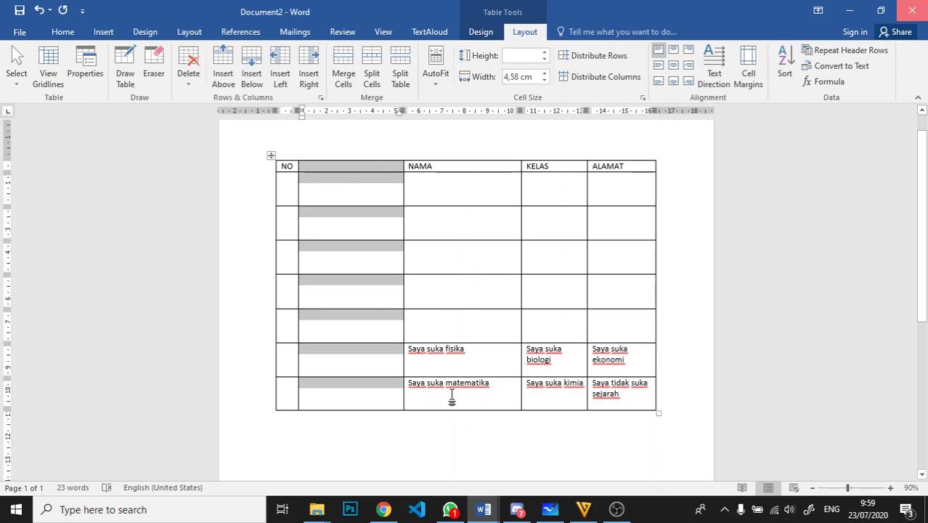
key("ctrl+z")
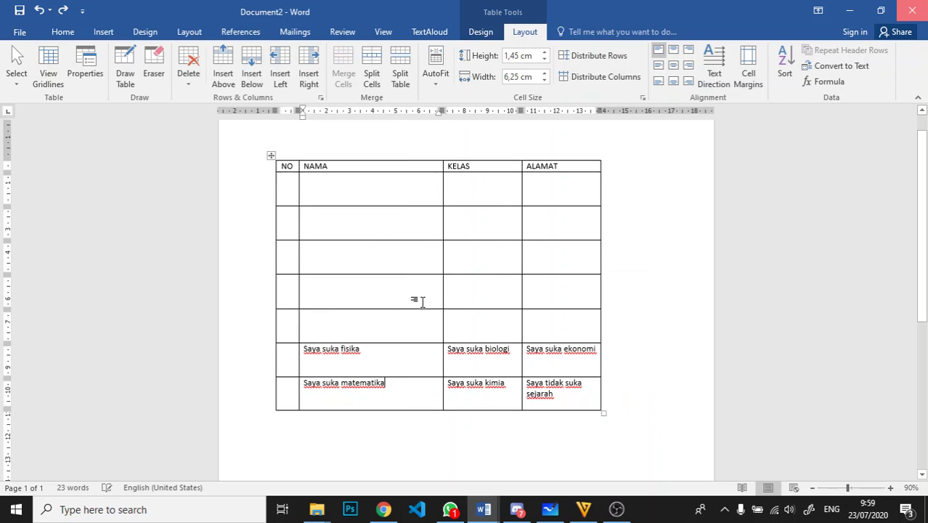
left_click(309, 73)
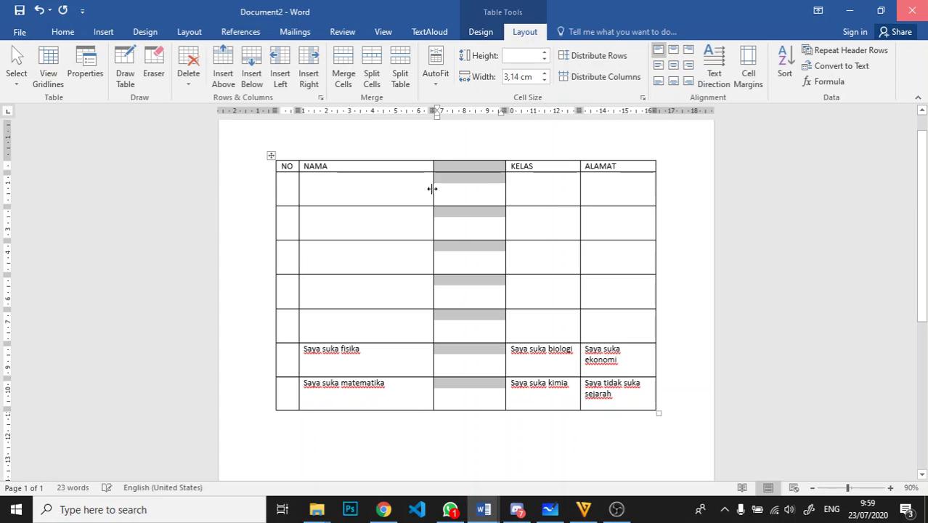
key("ctrl+z")
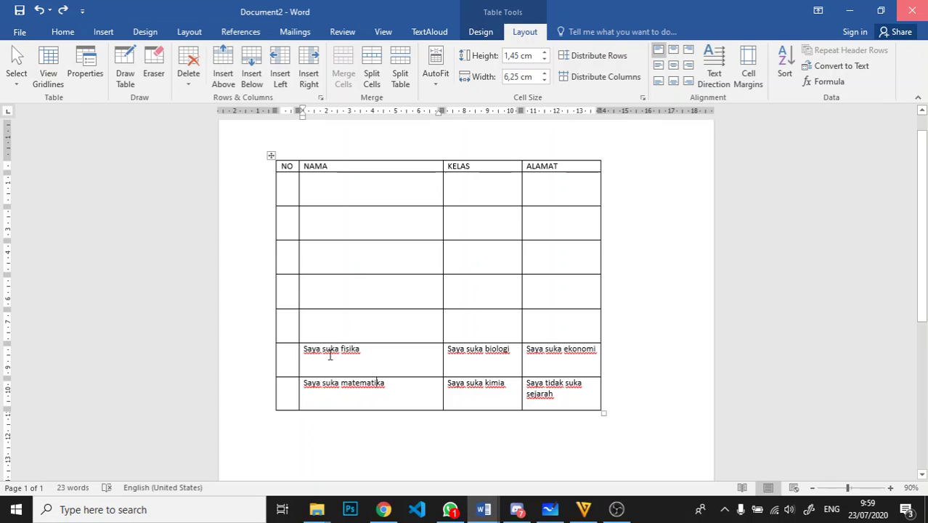
- Merge the "Saya suka fisika" and "Saya suka biologi" cells into one cell
left_click(299, 355)
left_click_drag(440, 365, 458, 361)
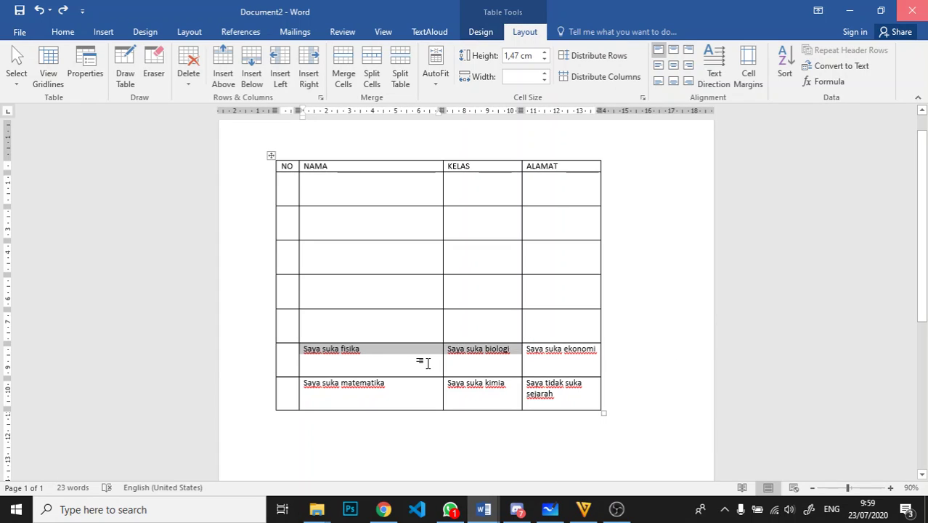
left_click(420, 359)
left_click_drag(299, 355, 475, 362)
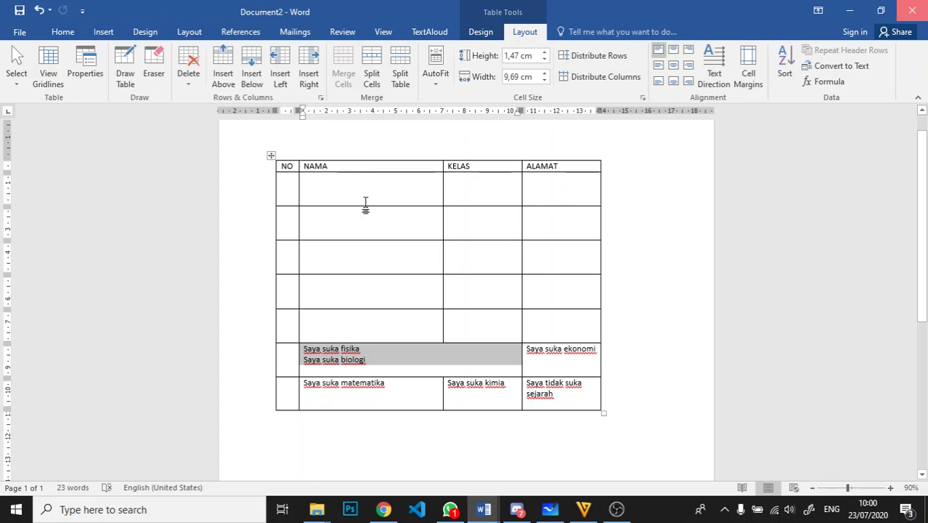
left_click(423, 368)
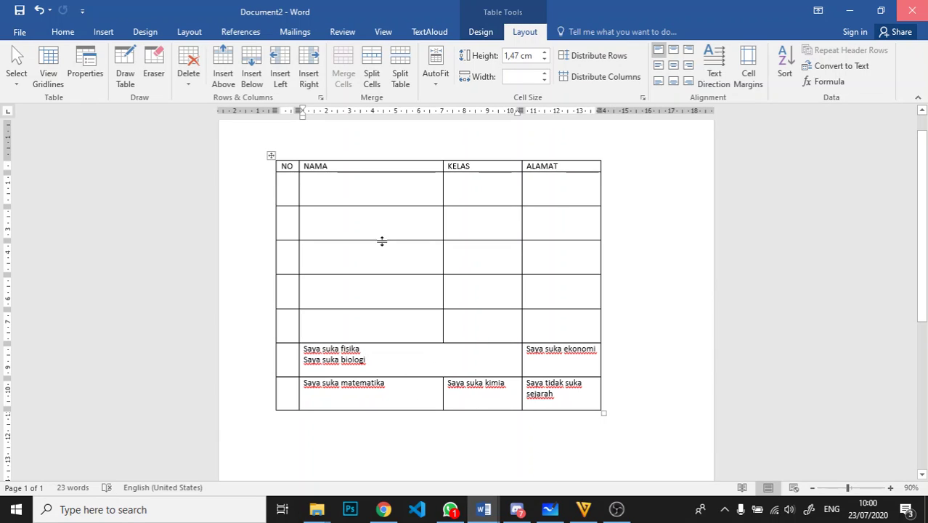
- Erase the border between the NAMA and KELAS cells in the third empty row, and undo both the erasure and the cell merge
left_click(160, 65)
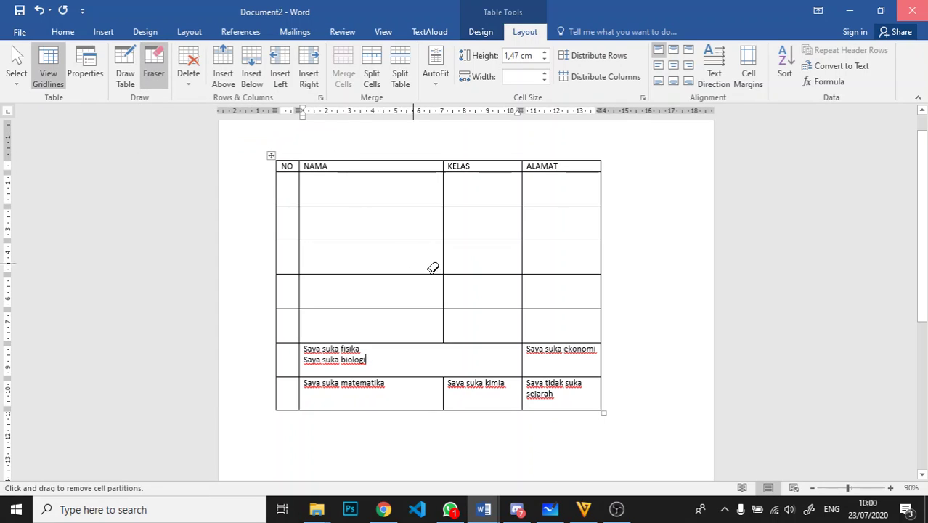
left_click(443, 251)
left_click(154, 76)
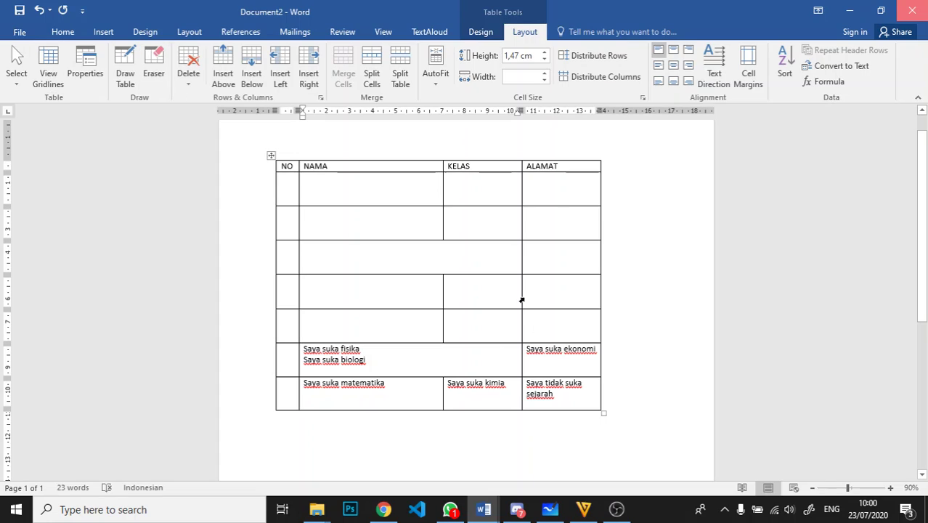
left_click(387, 299)
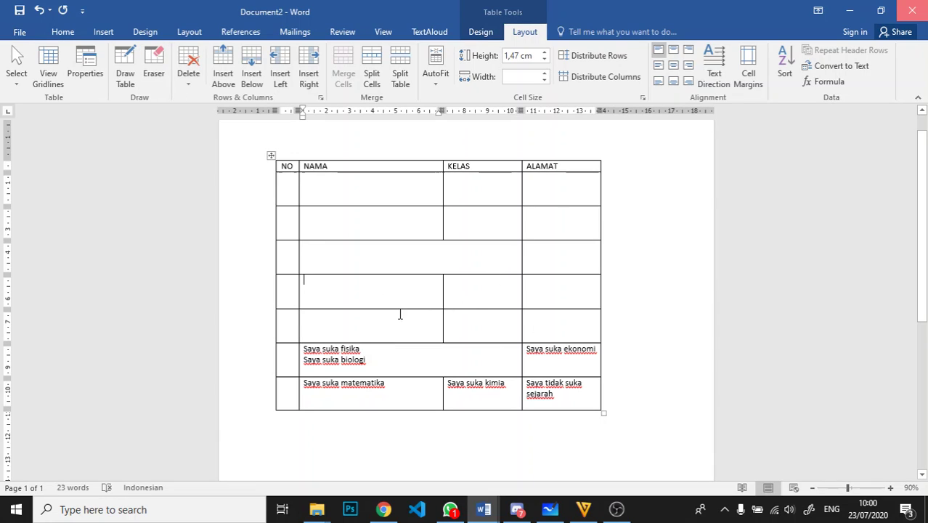
left_click(461, 326)
key("ctrl+z")
key("ctrl+z")
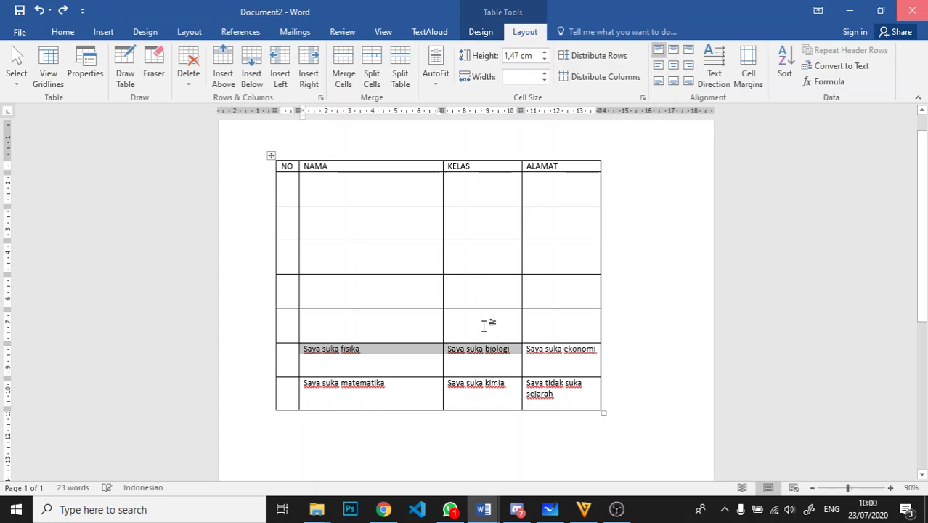
- Split the "Saya suka fisika" cell into 2 columns and 1 row, and undo the split
left_click(474, 331)
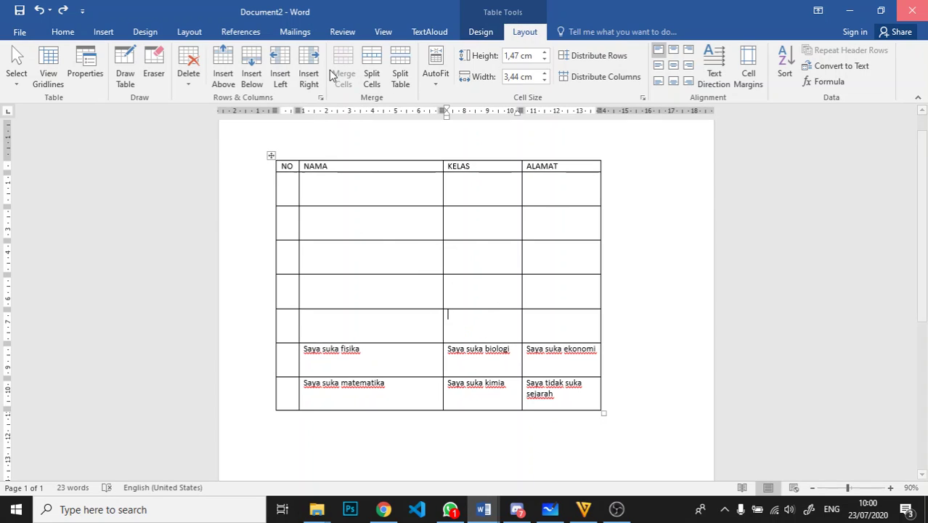
left_click(423, 353)
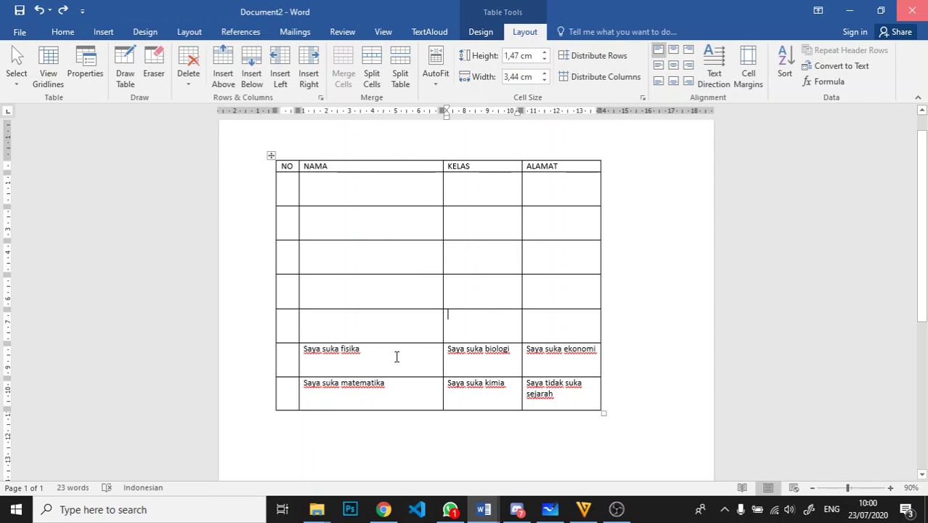
left_click(397, 356)
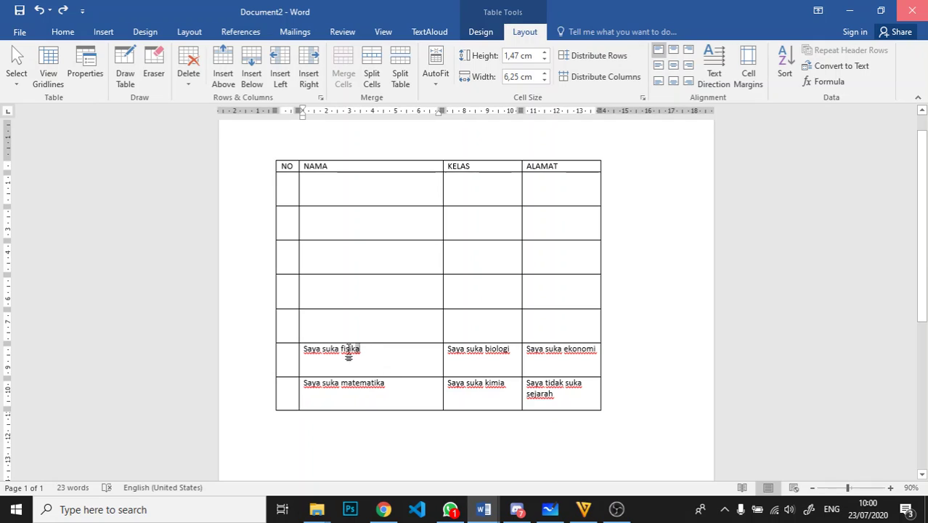
left_click_drag(349, 350, 306, 348)
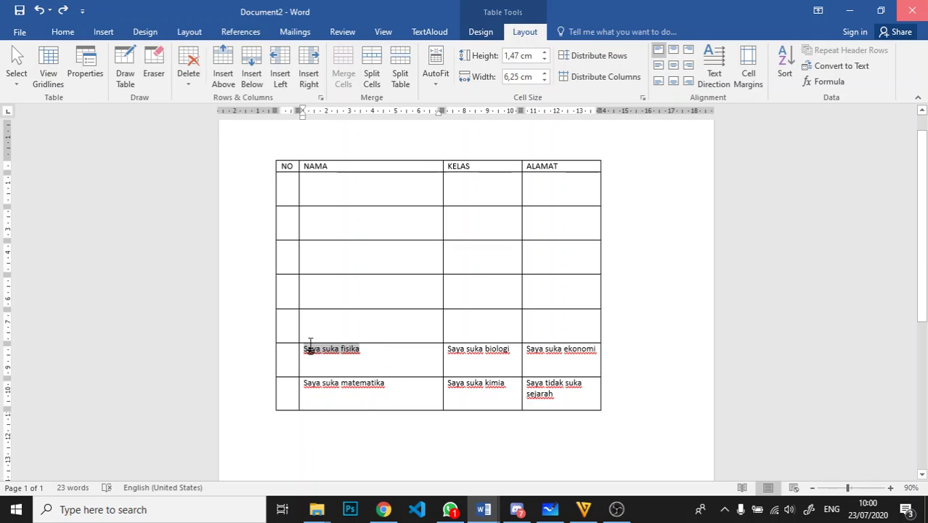
left_click(374, 76)
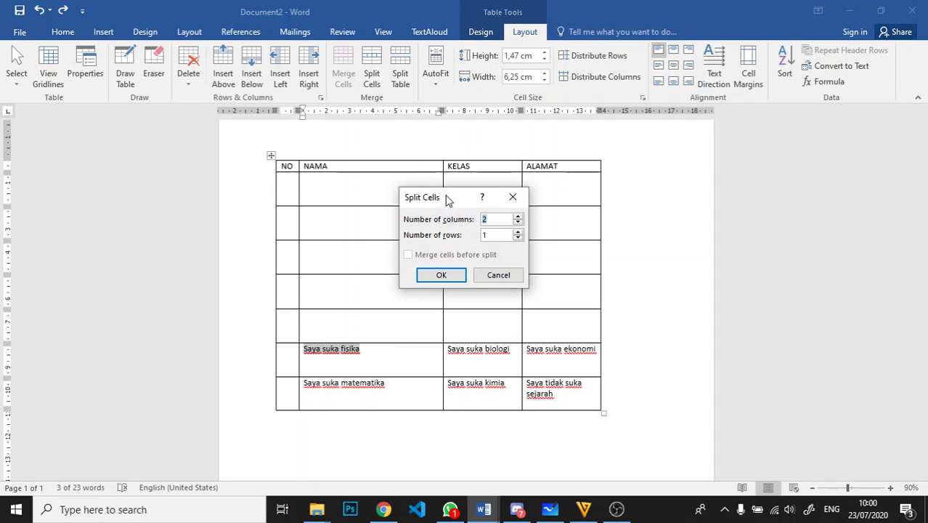
left_click_drag(448, 201, 553, 232)
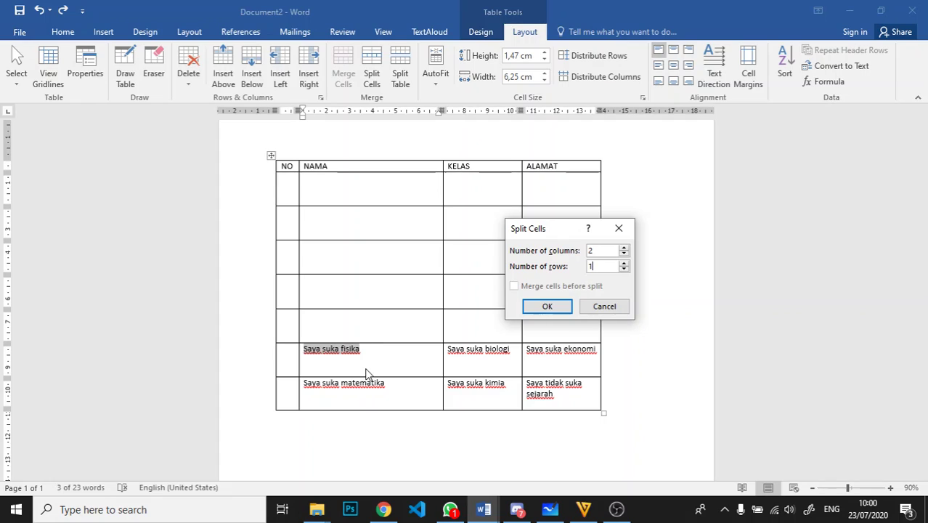
left_click(546, 305)
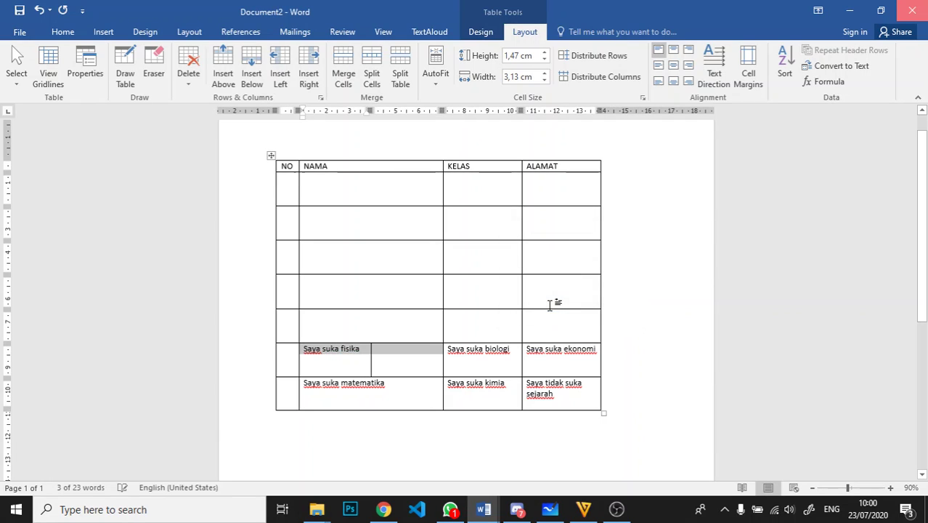
left_click(407, 364)
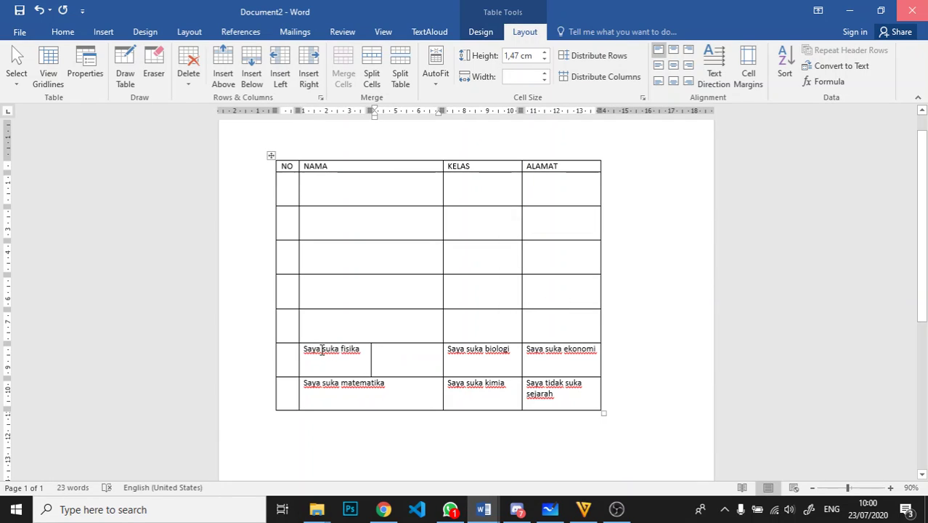
key("ctrl+z")
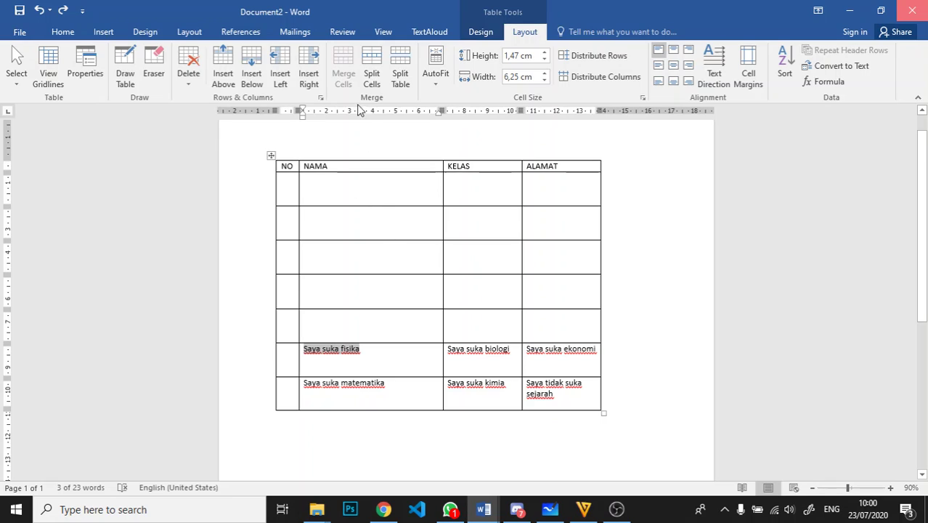
- Split the "Saya suka fisika" cell into 1 column and 2 rows, and undo the split
left_click(371, 73)
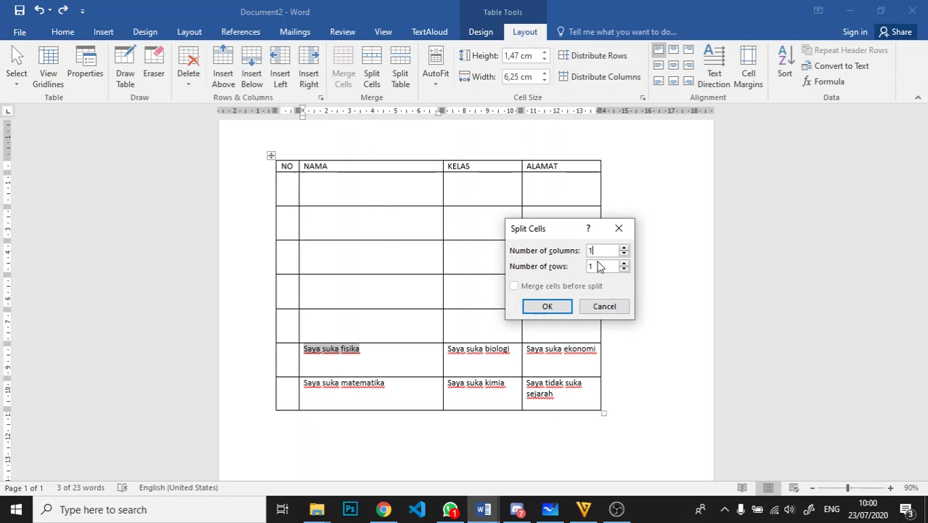
left_click(600, 267)
key("BackSpace")
type("2")
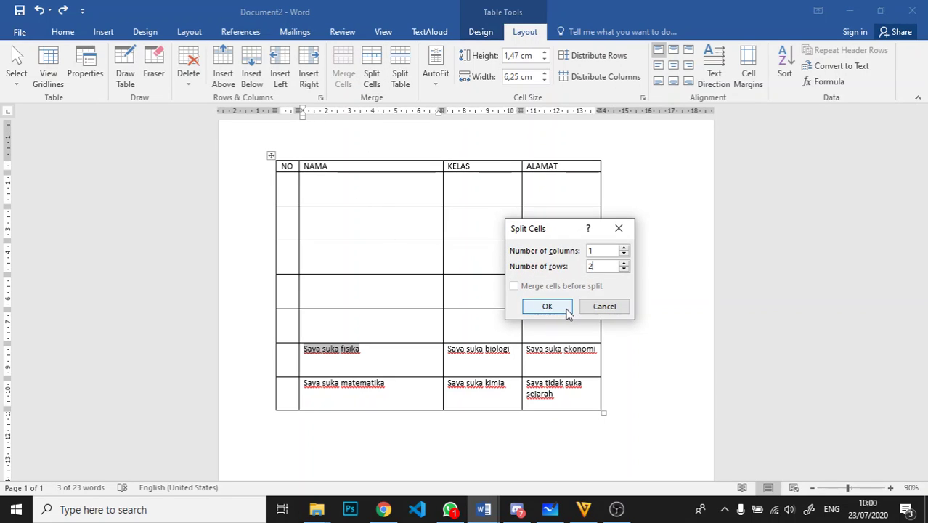
left_click(547, 306)
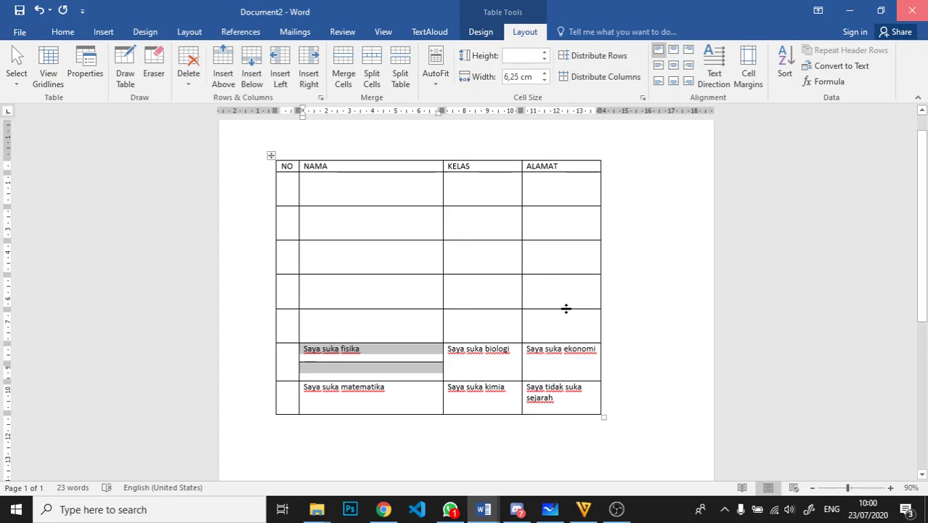
left_click(336, 352)
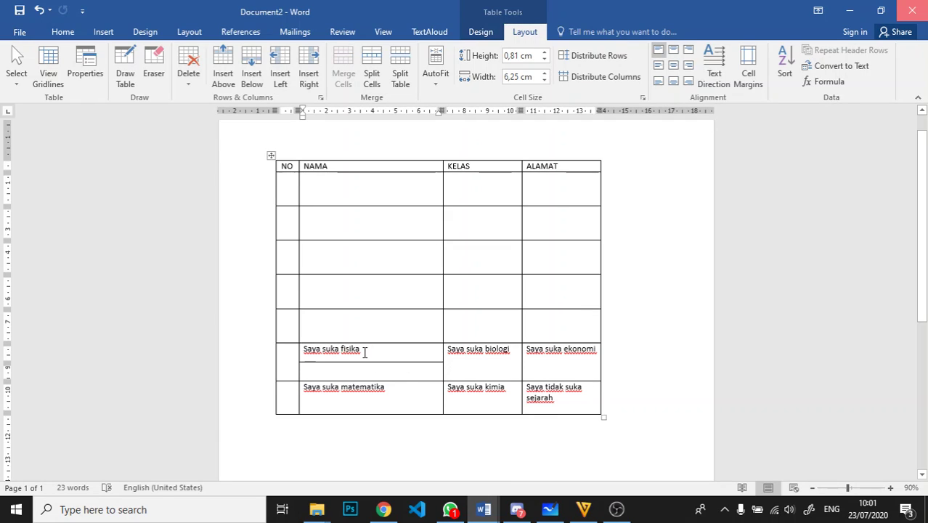
key("ctrl+z")
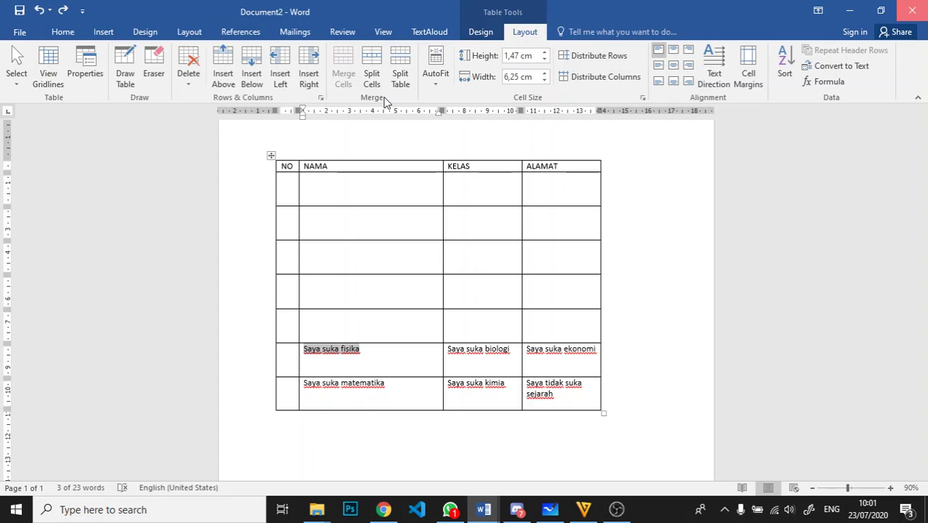
- Split the table in two at the "Saya suka fisika" row, and undo the table split
left_click(385, 359)
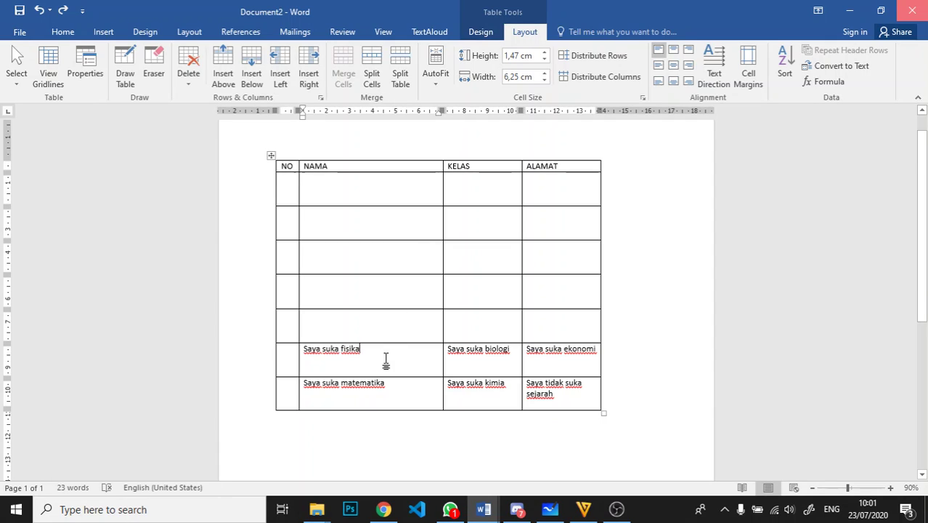
left_click(399, 65)
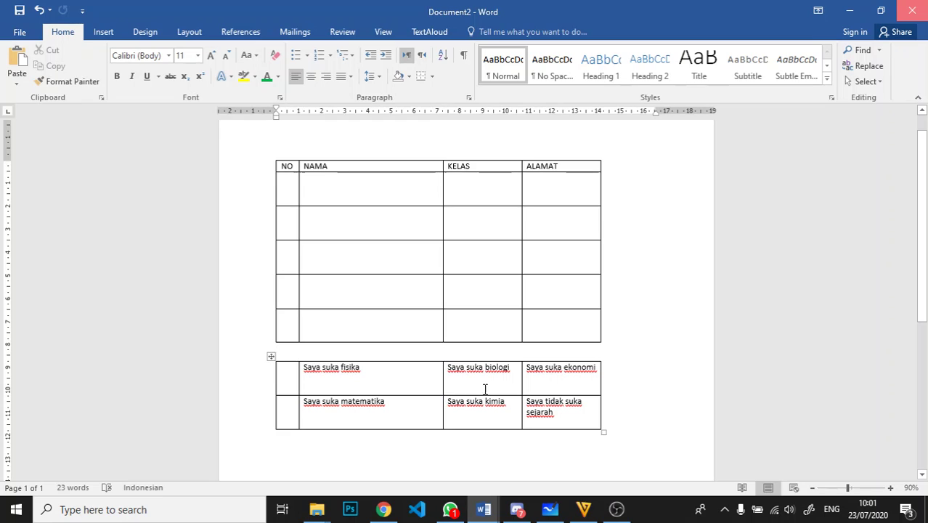
key("ctrl+z")
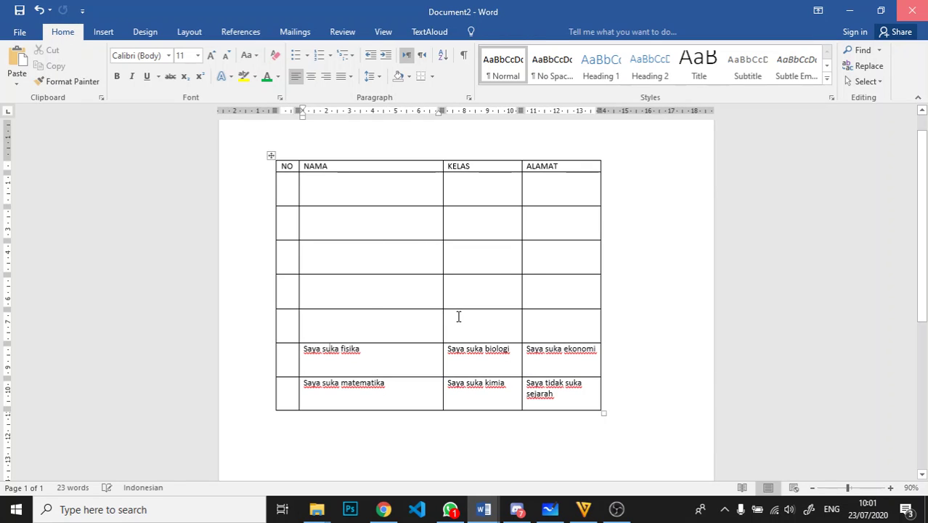
left_click(491, 32)
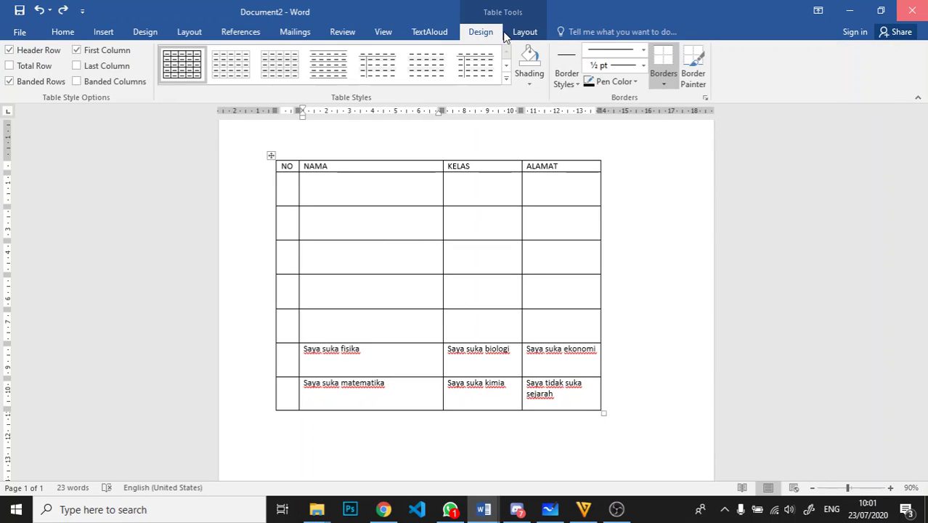
left_click(521, 34)
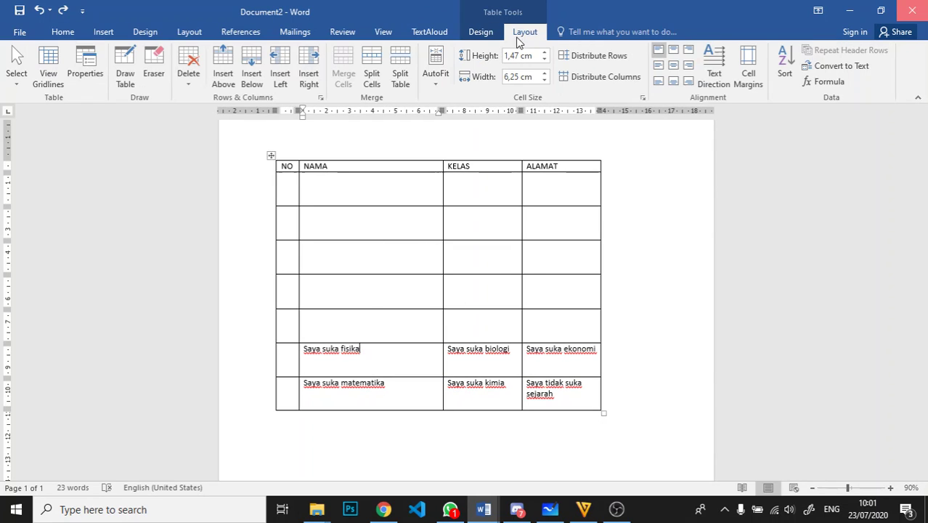
left_click(436, 85)
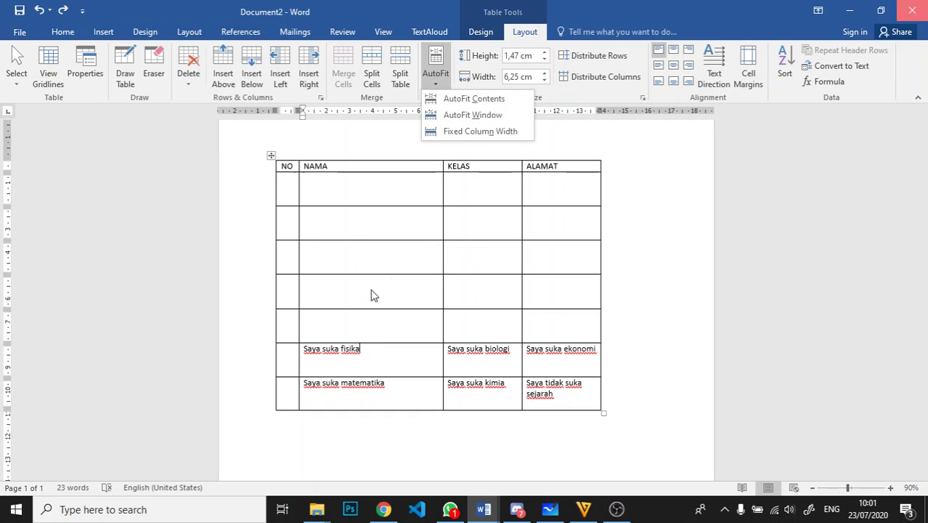
left_click(365, 352)
left_click_drag(319, 348, 424, 402)
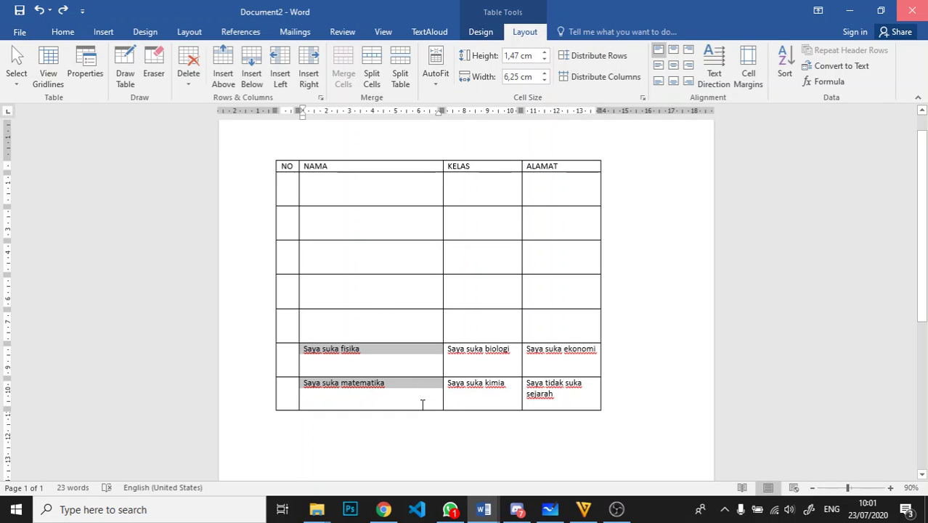
left_click(370, 354)
left_click_drag(370, 355, 379, 394)
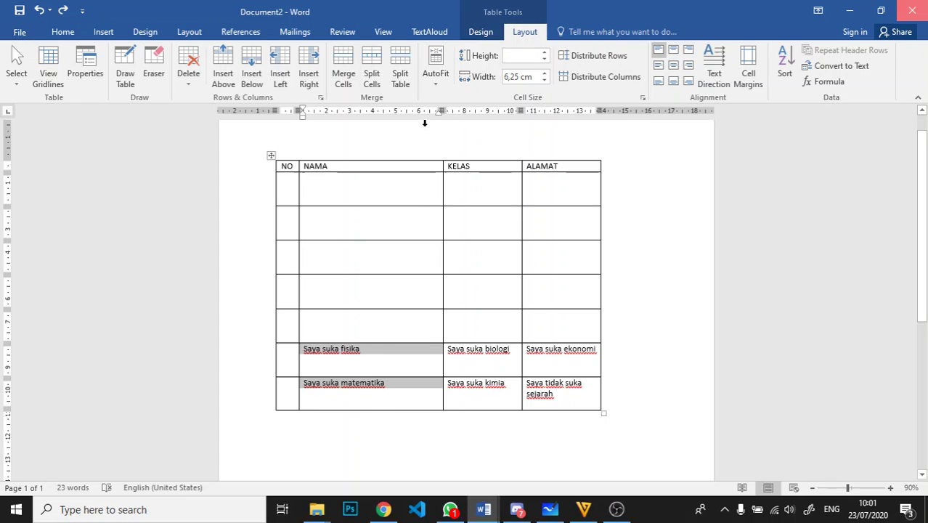
left_click(436, 76)
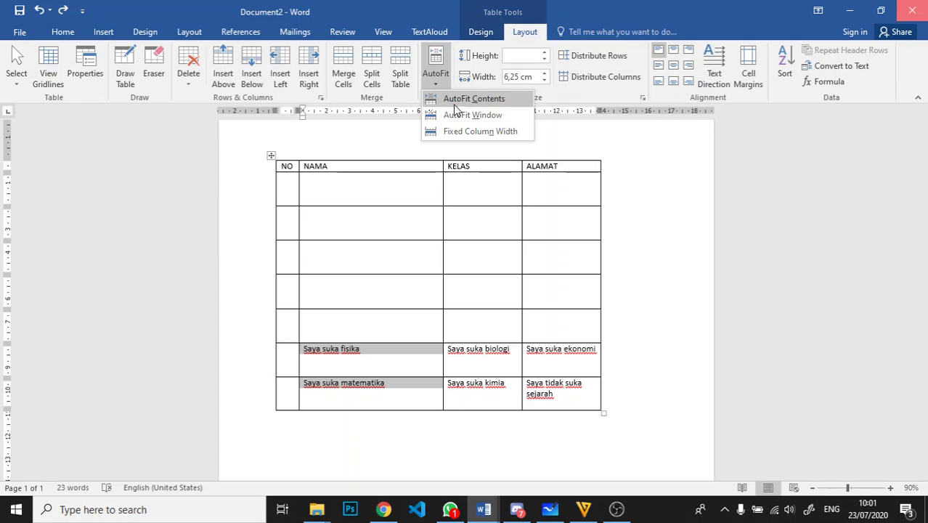
left_click(375, 352)
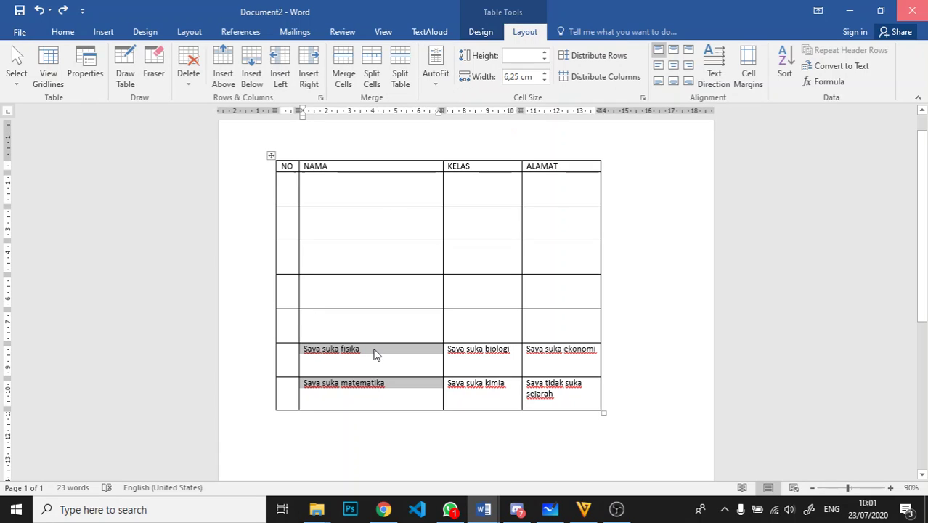
- Add the filler text "kajnsdlamsd.ams.damsldams.dams.dams.dams.dams.da,msdasd" to the "Saya suka fisika" cell and autofit the table to its contents
left_click(399, 354)
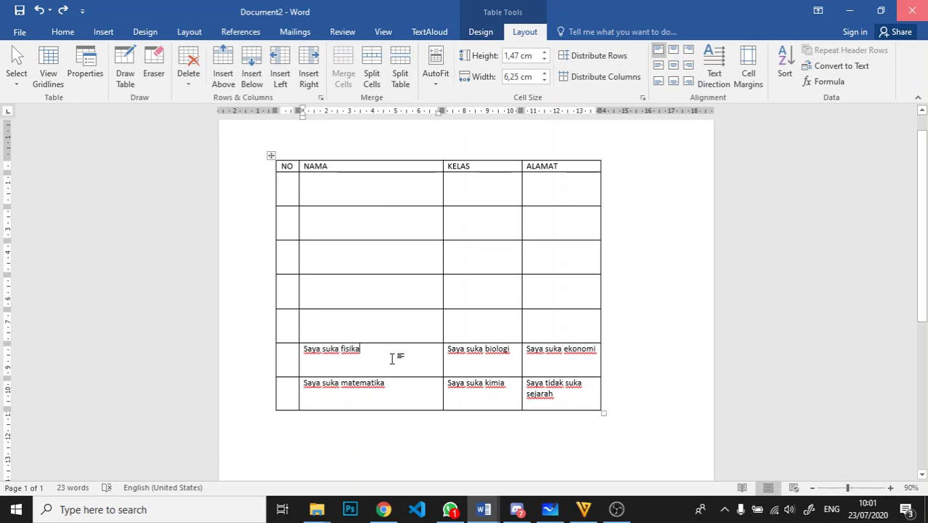
type("kajnsdlamsd.ams.damsldams.dams.dams.dams.dams.da,msdasd")
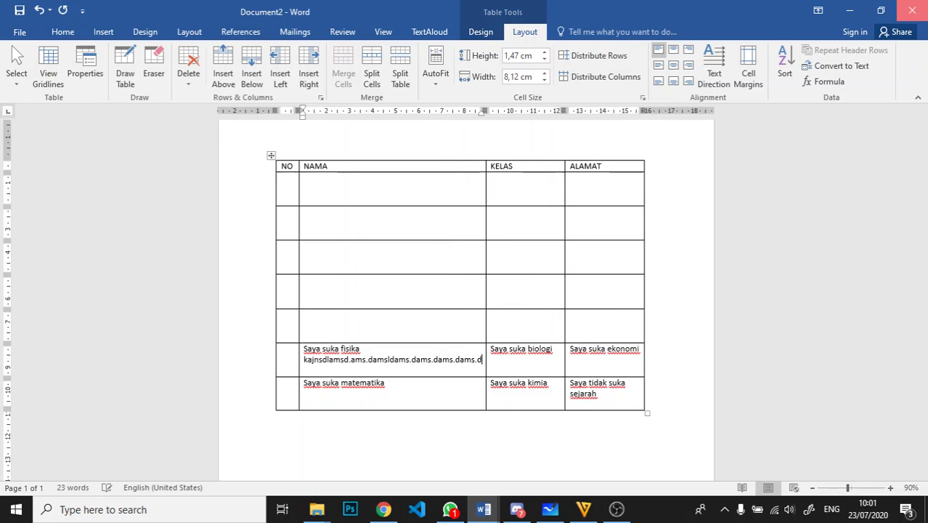
left_click(434, 78)
left_click(457, 101)
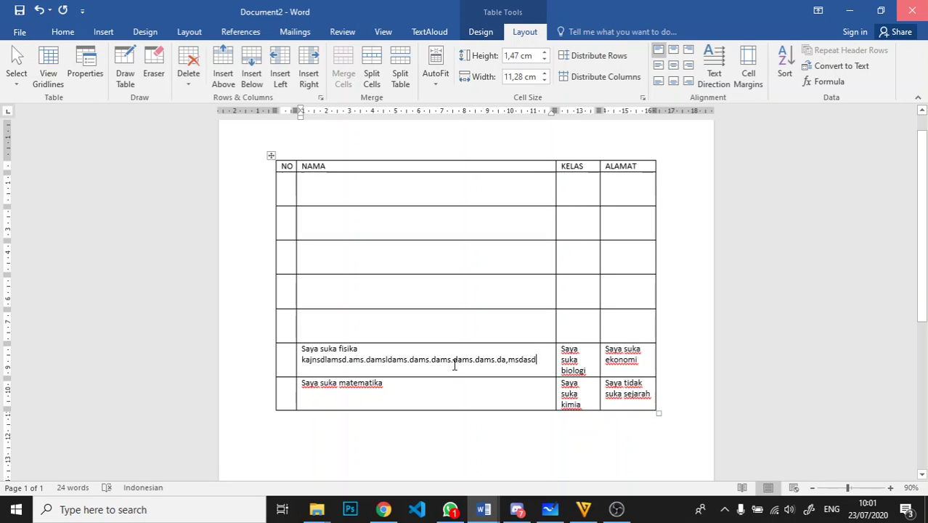
- Autofit the table to the window, and repeat it with the "Saya suka fisika" to "Saya suka ekonomi" cells selected
left_click(430, 79)
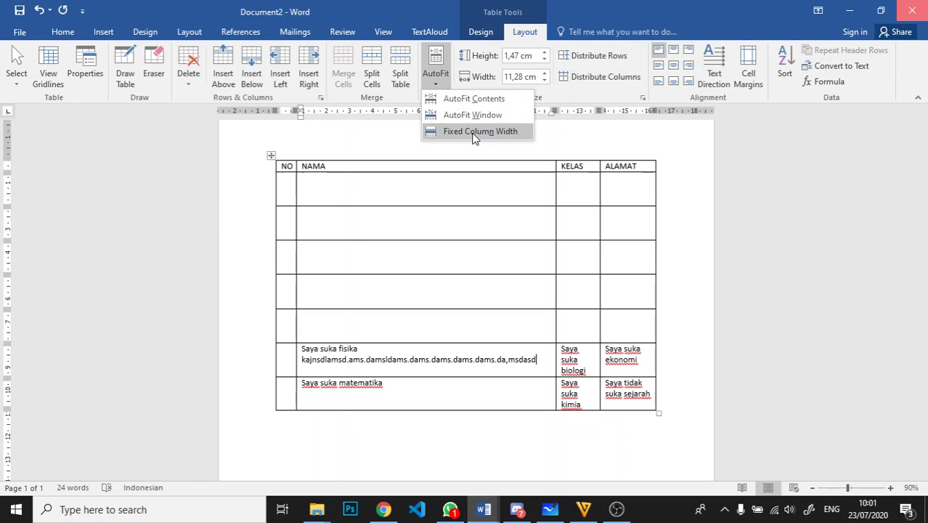
left_click(472, 115)
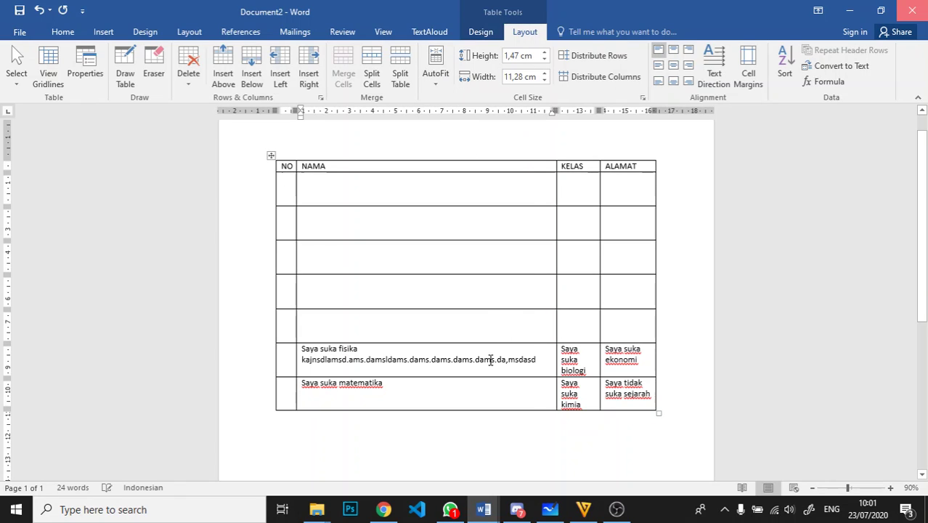
left_click_drag(459, 364, 626, 356)
left_click(436, 73)
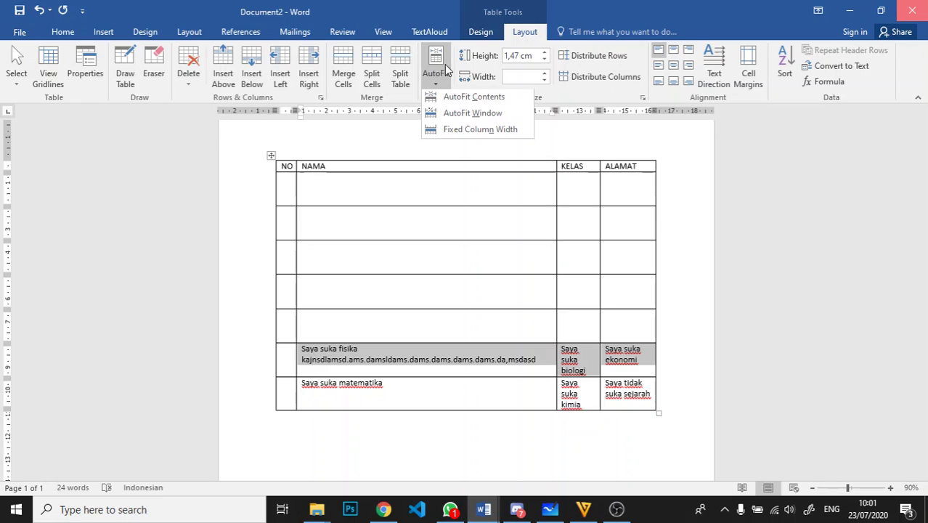
left_click(455, 115)
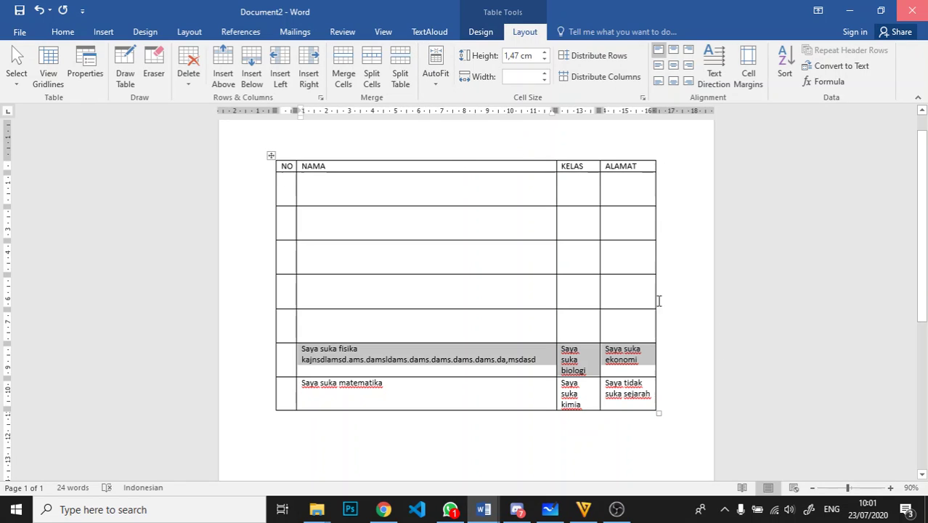
- Twice stretch the ALAMAT column past the page's right edge and autofit the table back to the window
left_click_drag(654, 232, 756, 235)
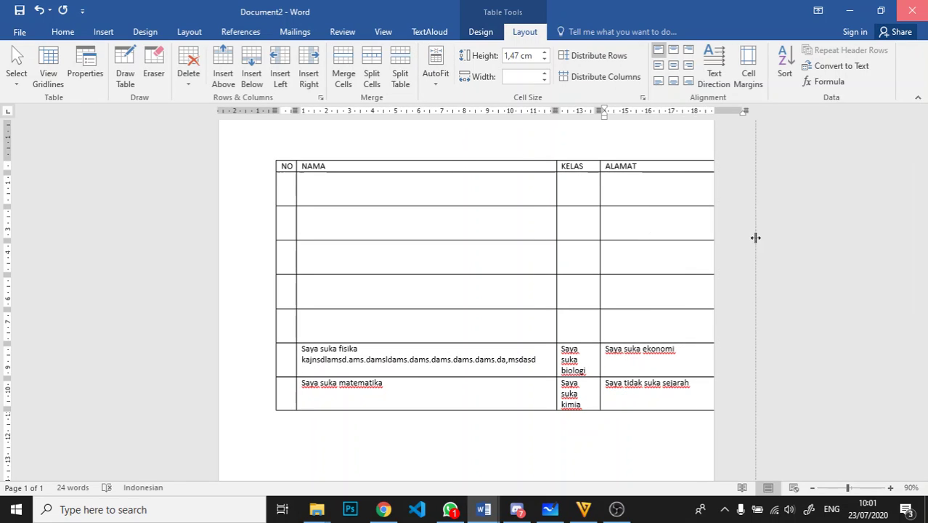
left_click(449, 71)
left_click(462, 114)
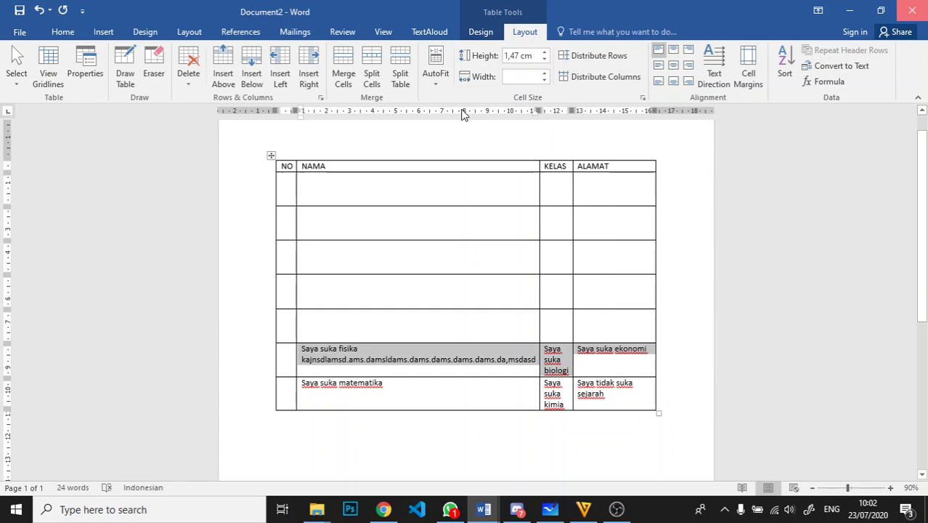
left_click_drag(654, 259, 819, 282)
left_click(435, 72)
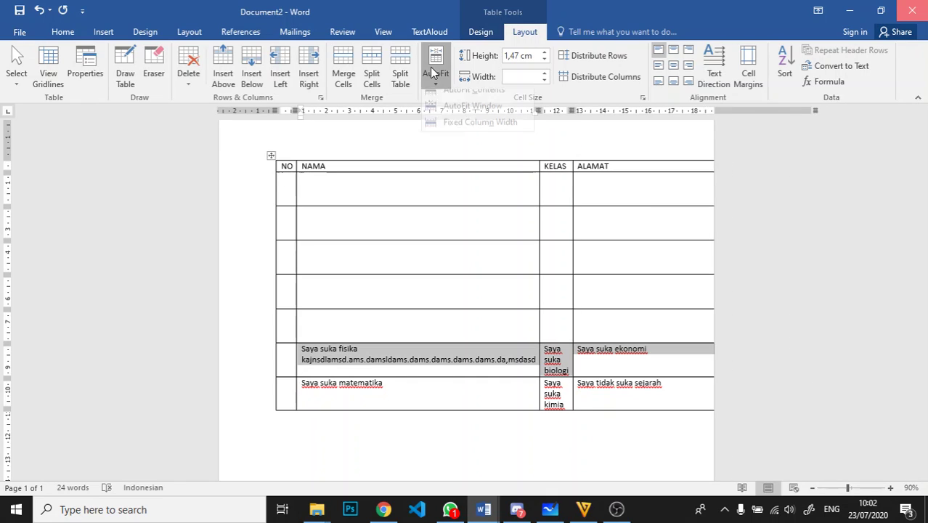
left_click(447, 118)
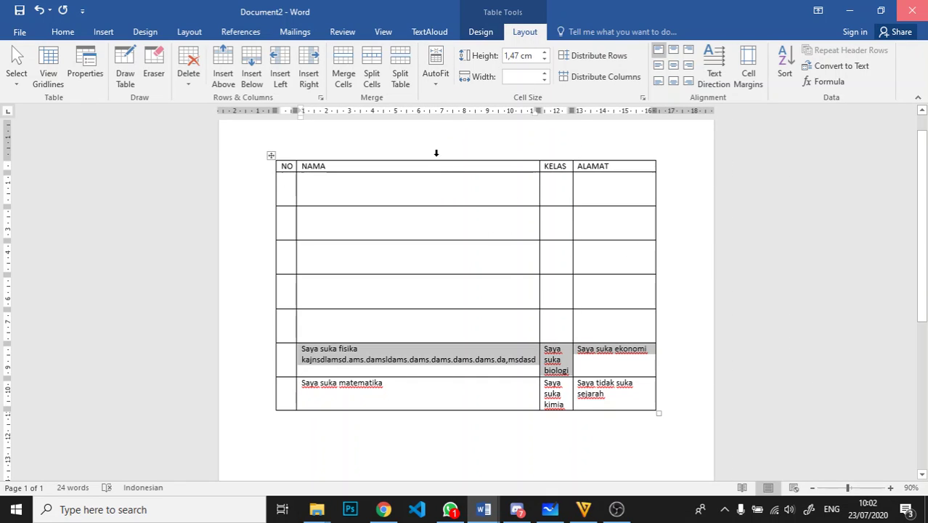
- Apply Fixed Column Width to the table and narrow the NAMA column by moving its border with KELAS
left_click(435, 72)
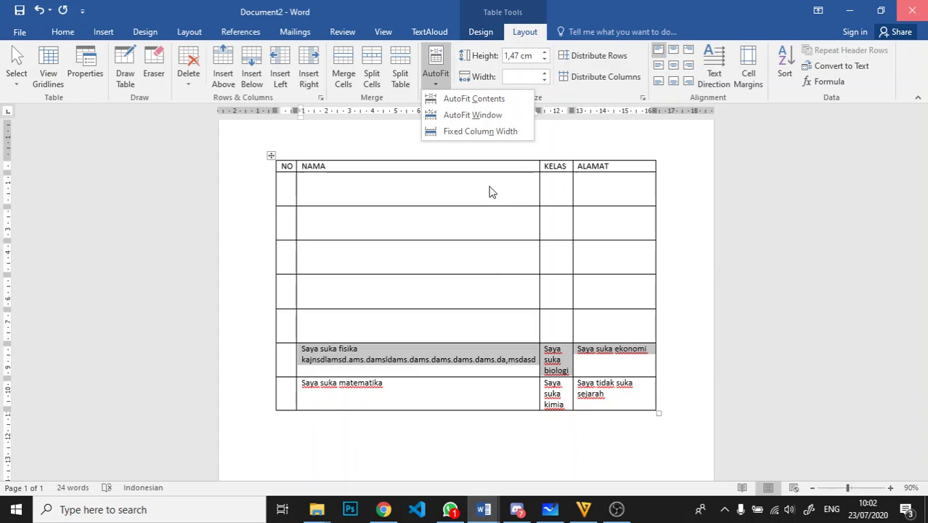
left_click(435, 73)
left_click(436, 73)
left_click(495, 132)
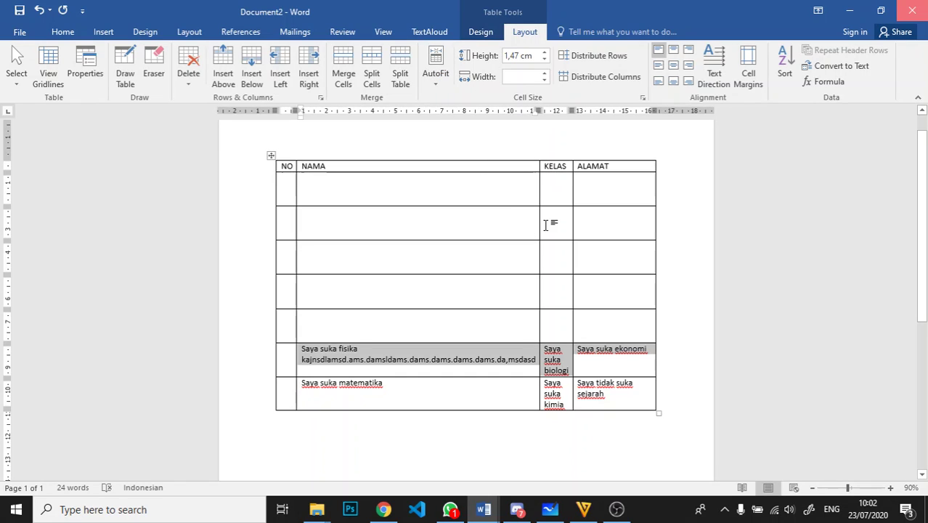
left_click_drag(540, 224, 443, 230)
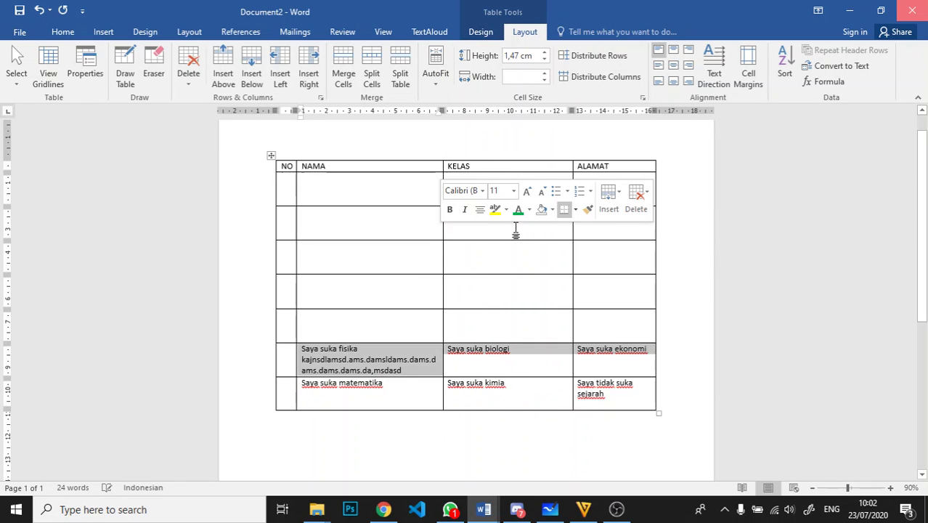
- Widen the ALAMAT column to just past the page's right edge and apply AutoFit Window
left_click_drag(666, 231, 714, 233)
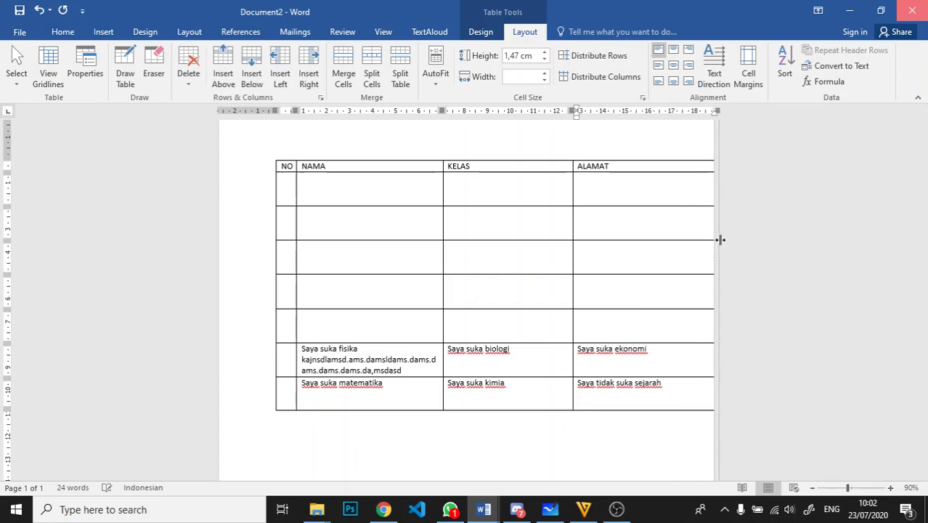
left_click(435, 65)
left_click(453, 115)
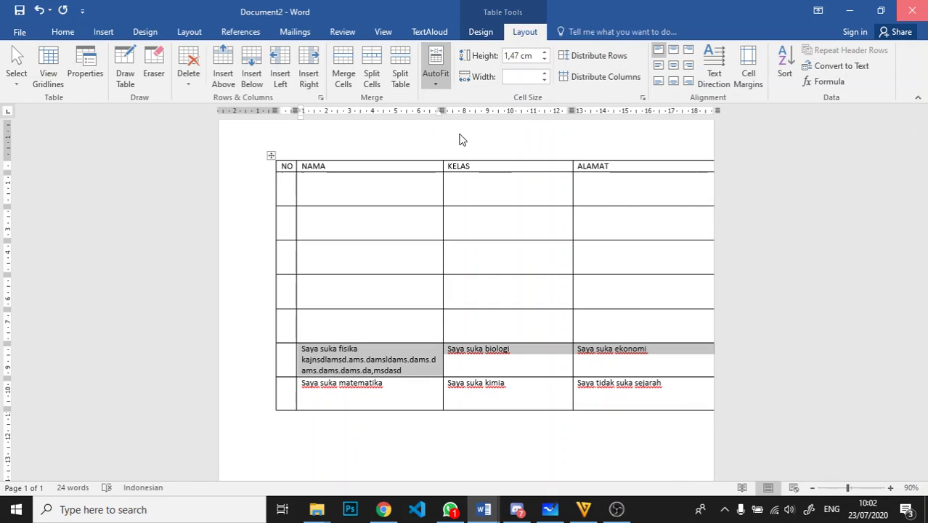
- Undo all the column resizing, the autofits and the filler text in the "Saya suka fisika" cell
key("ctrl+z")
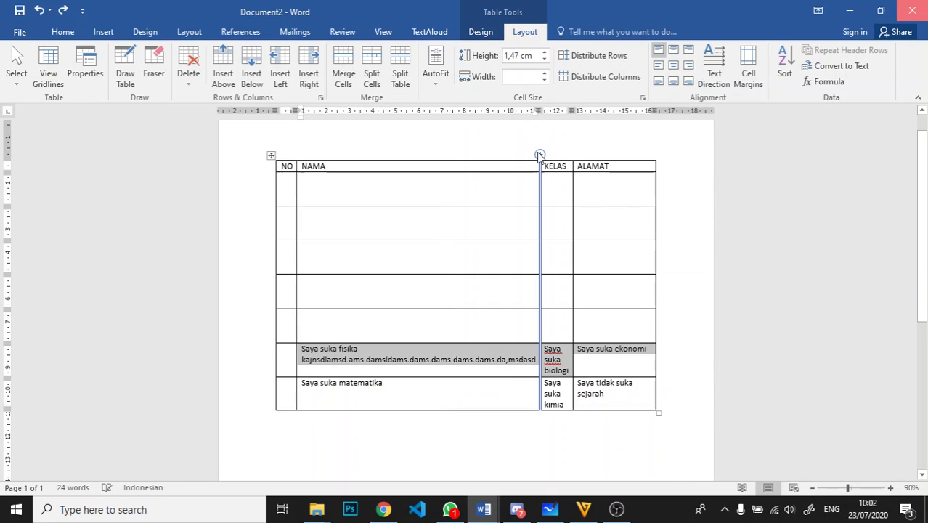
key("ctrl+z")
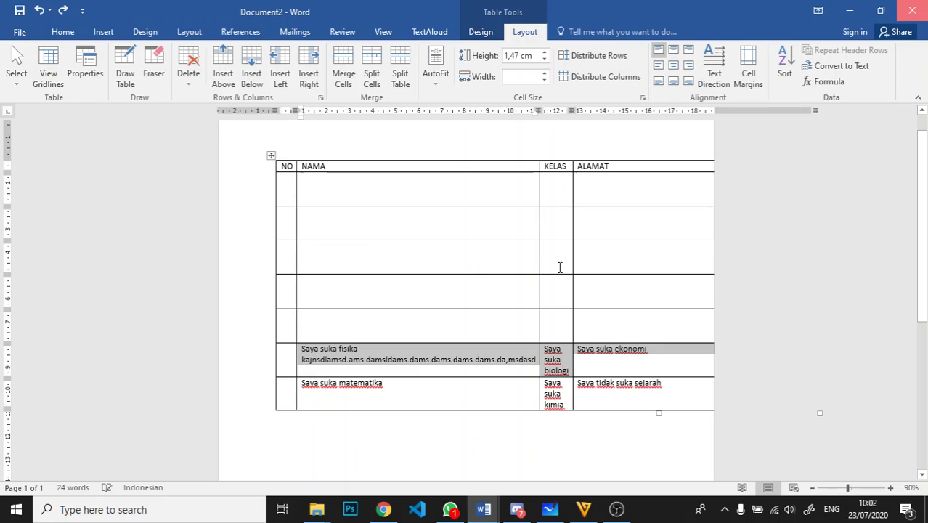
key("ctrl+y")
key("ctrl+y")
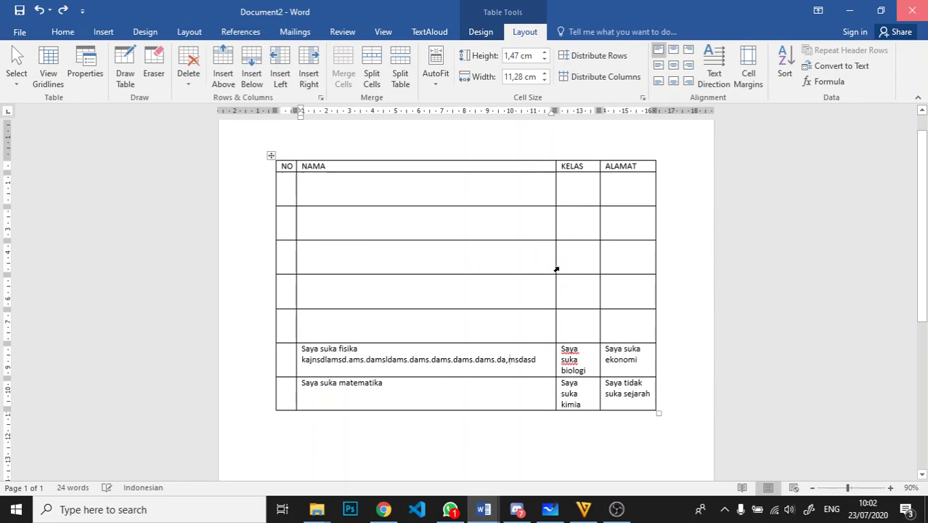
key("ctrl+z")
key("ctrl+z")
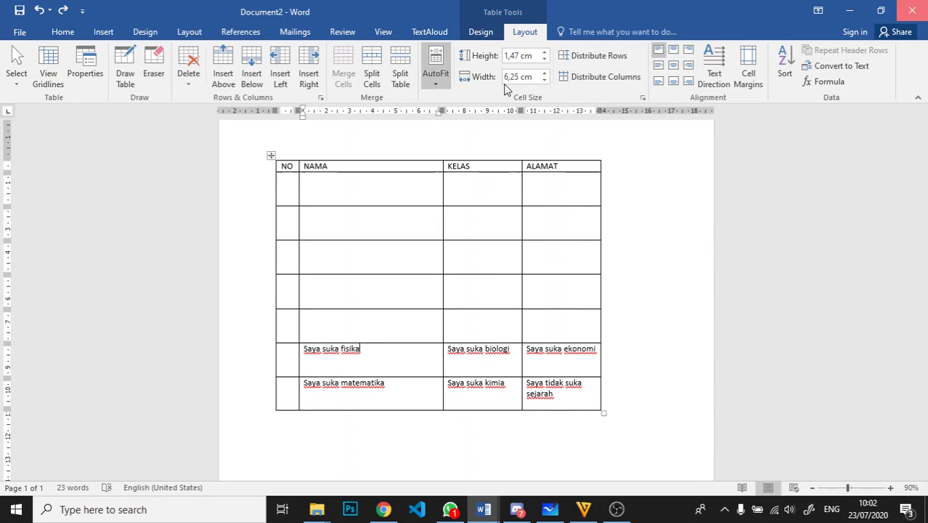
- Apply Fixed Column Width to the table and append several lines of random filler text to the "Saya suka fisika" cell
left_click(435, 69)
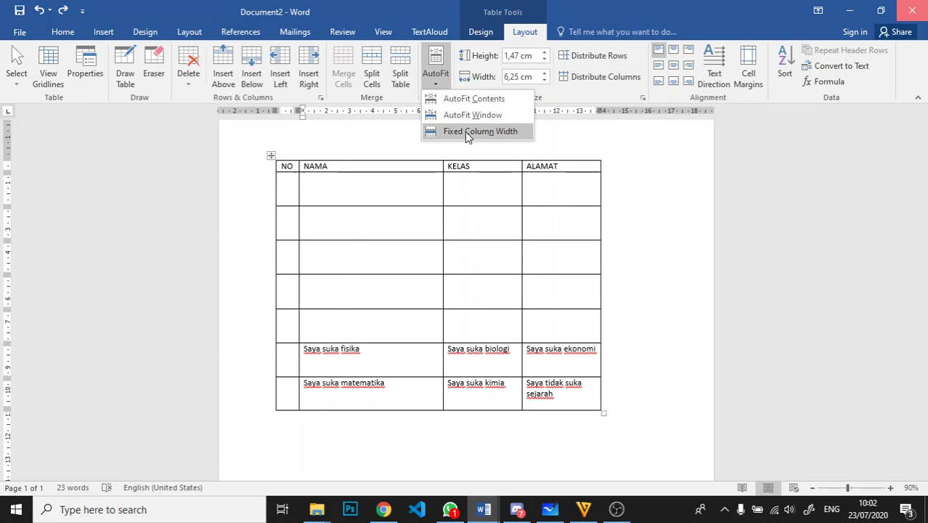
left_click(465, 131)
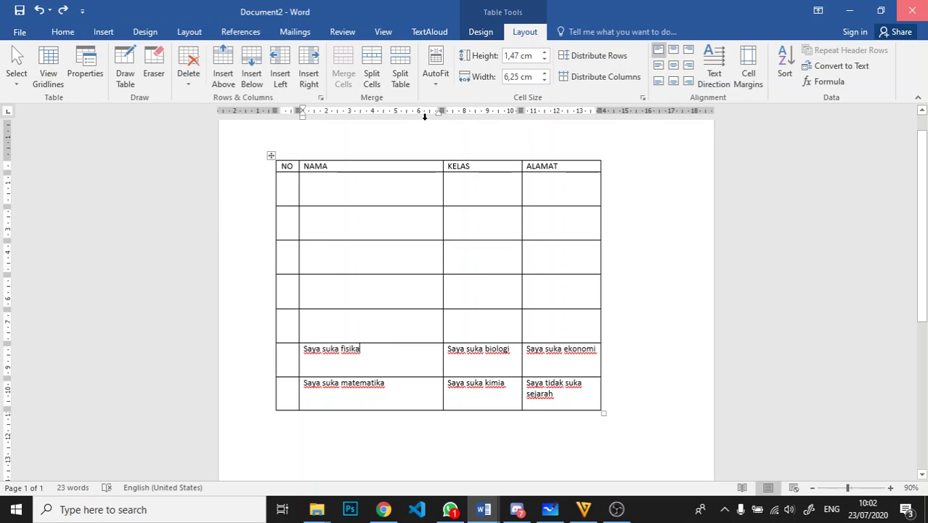
left_click(435, 82)
left_click(445, 131)
type(",a s,,a sas/ca /scla/sc. a/sc. a/sc")
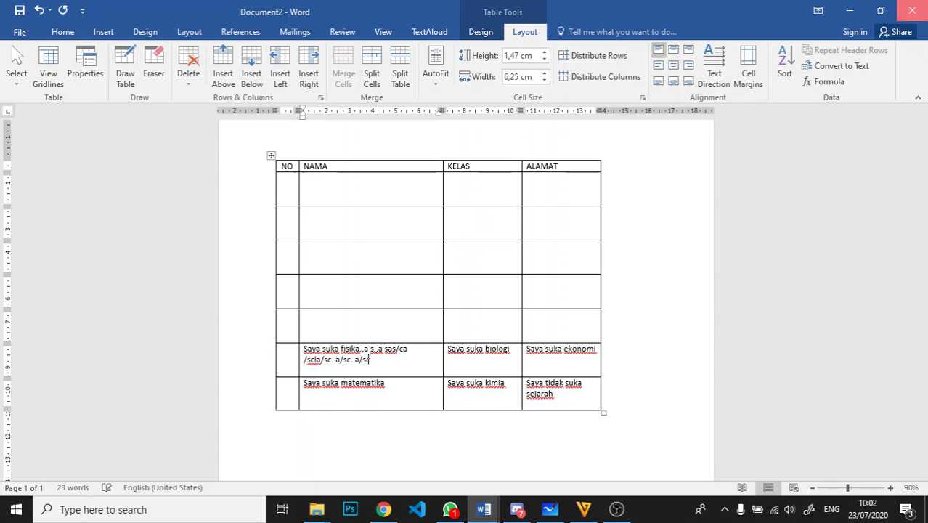
type(". a/sc.a s/c.a sc/a. sc/a. sc/a.s c/as. c/a.s c/as. Ca/s")
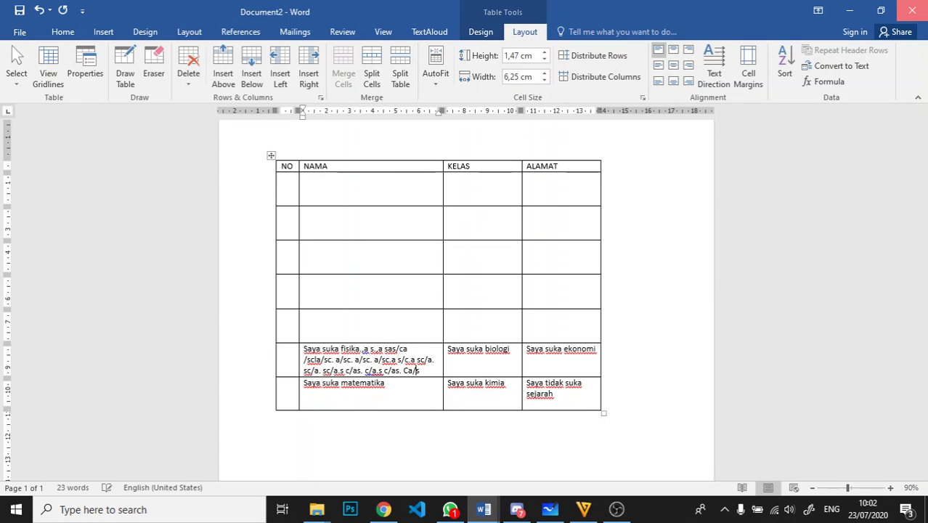
type(".c a/s.c a/sc. a/.s c/a.s ca/s ca/s.c a/s.c a/s casc")
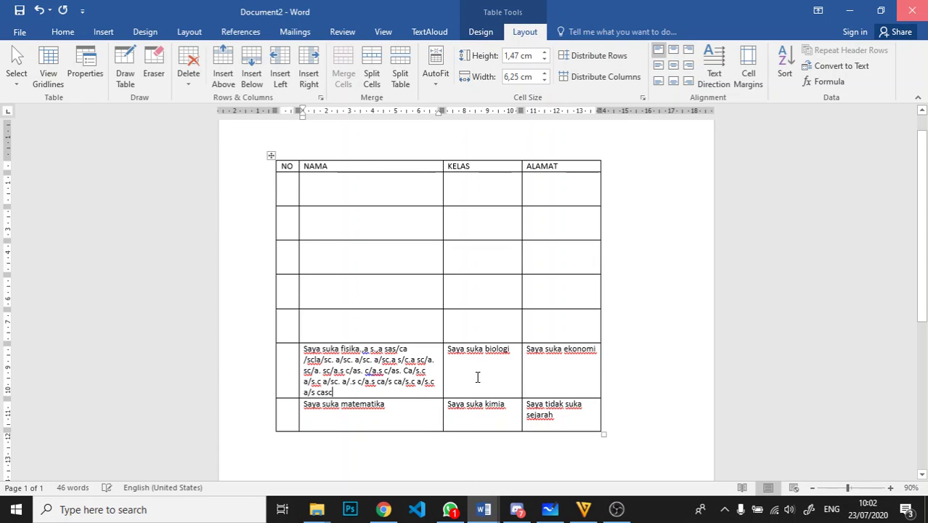
- Undo the filler text and the fixed column width, and restore the "Saya tidak suka sejarah" text in the last ALAMAT cell
key("ctrl+z")
key("ctrl+z")
key("ctrl+z")
key("ctrl+z")
key("ctrl+z")
key("ctrl+z")
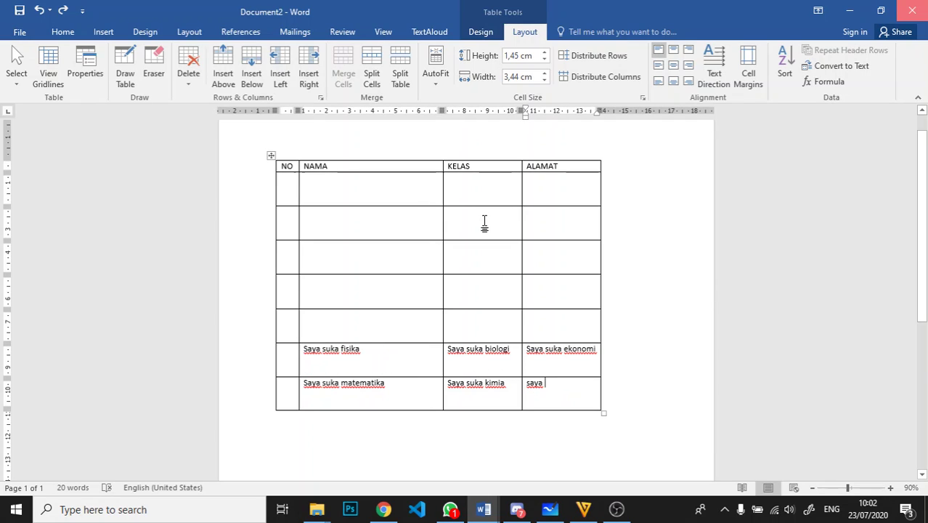
left_click(61, 11)
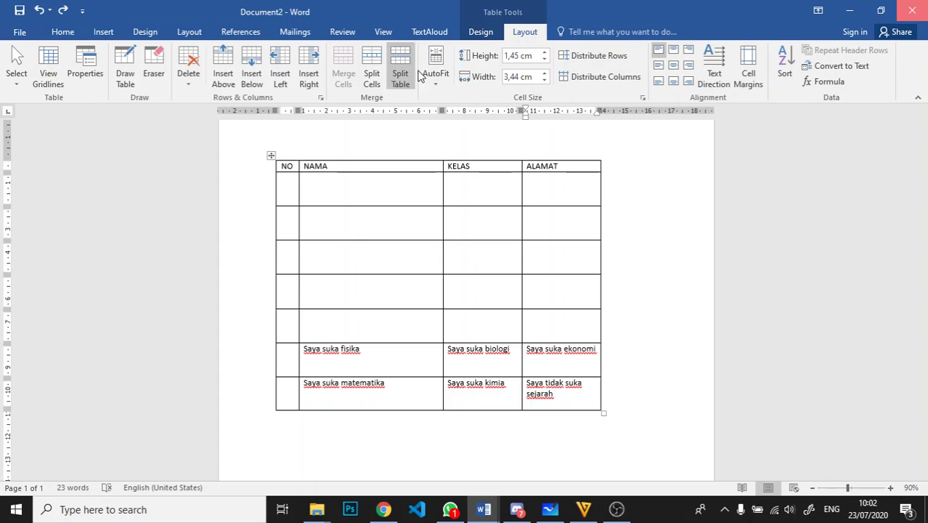
left_click(437, 81)
left_click(580, 19)
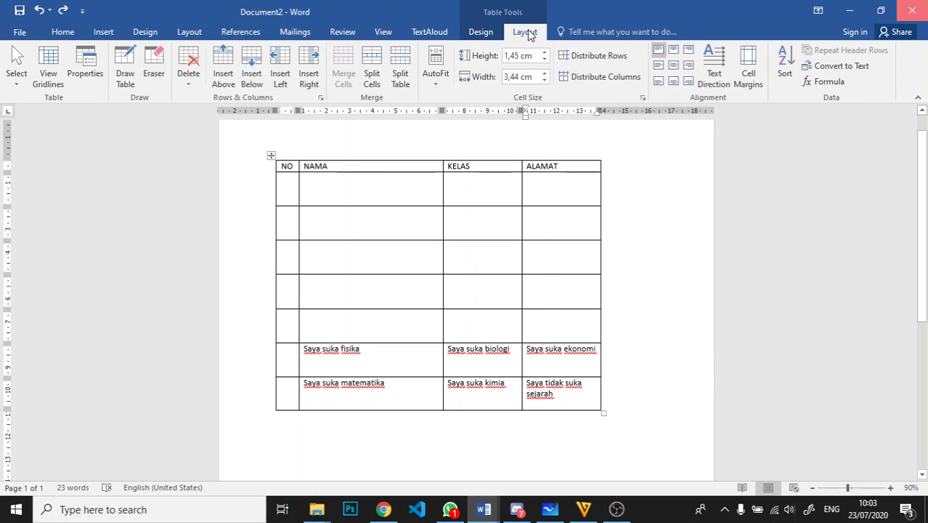
left_click(385, 325)
left_click(271, 156)
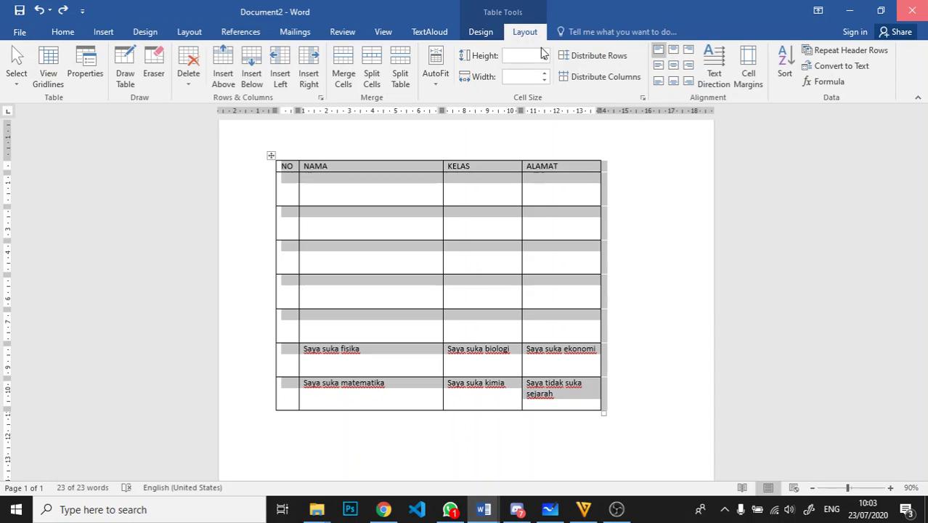
left_click(511, 228)
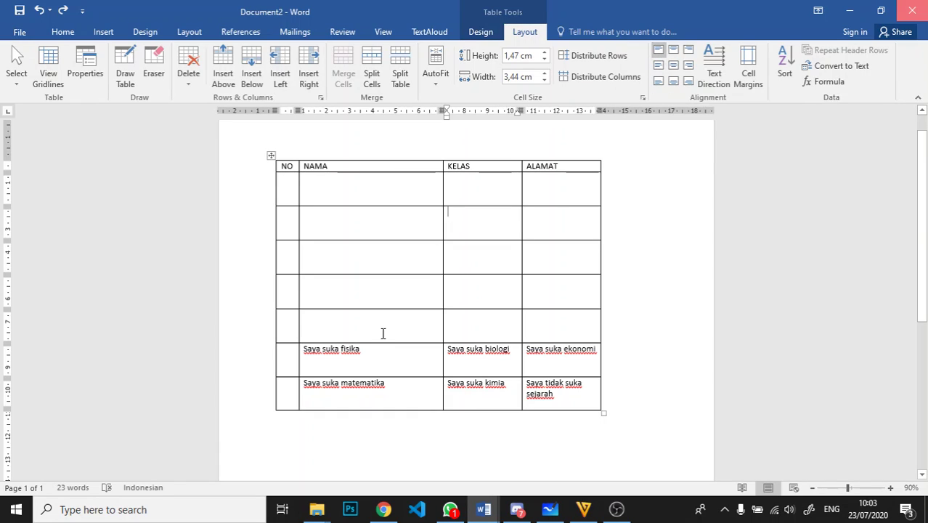
- Try the center-left, center, bottom-center and top-center alignments on the "Saya suka fisika" cell, and return it to top-left alignment
left_click(300, 352)
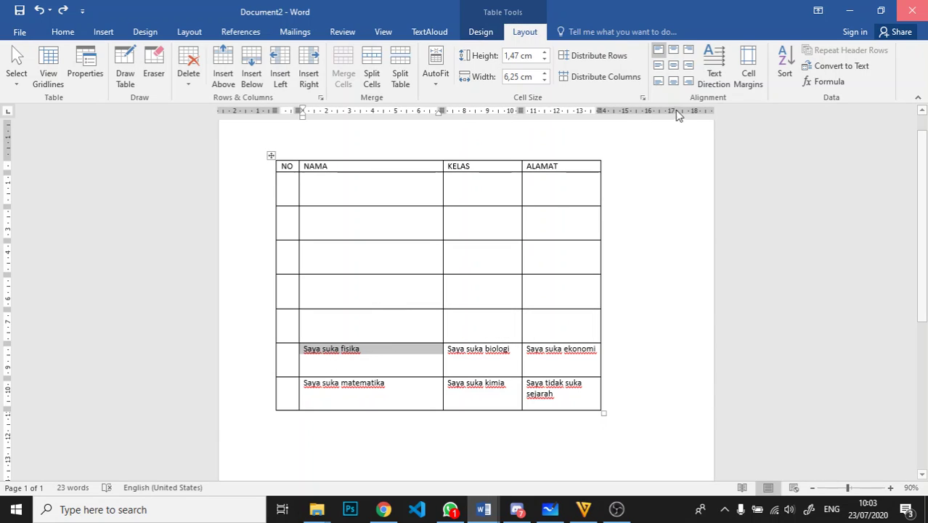
left_click(657, 66)
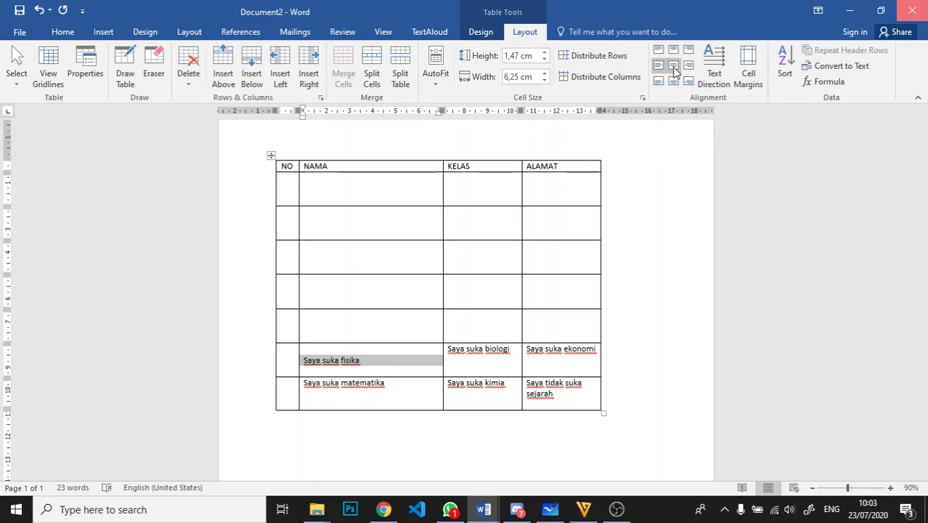
left_click(673, 66)
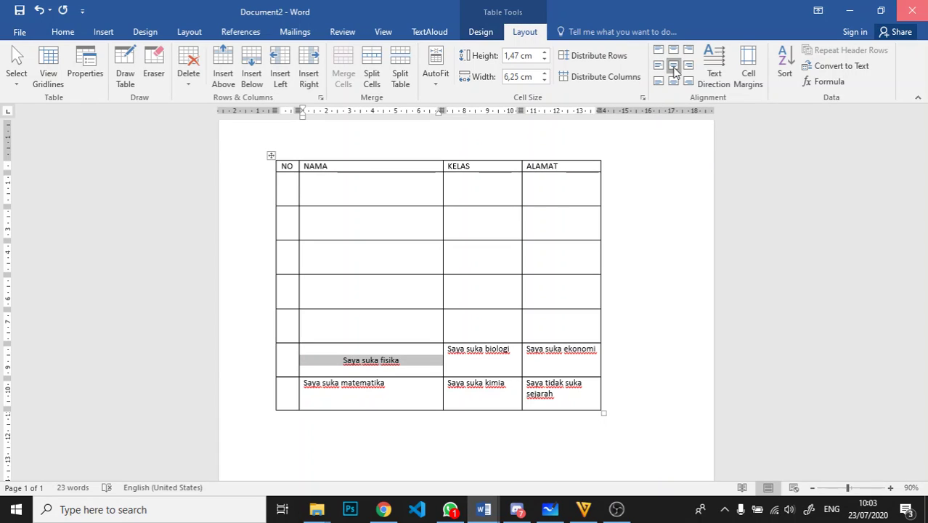
left_click(673, 81)
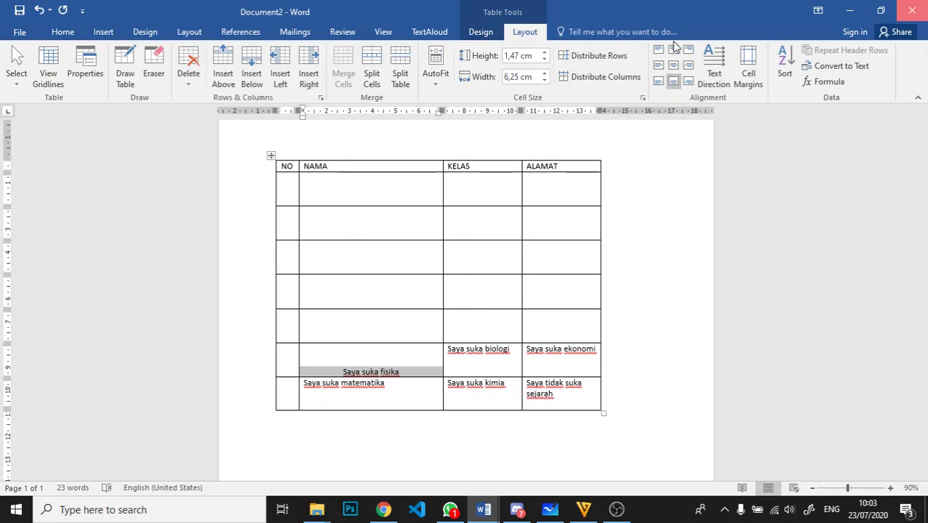
left_click(673, 50)
left_click(657, 50)
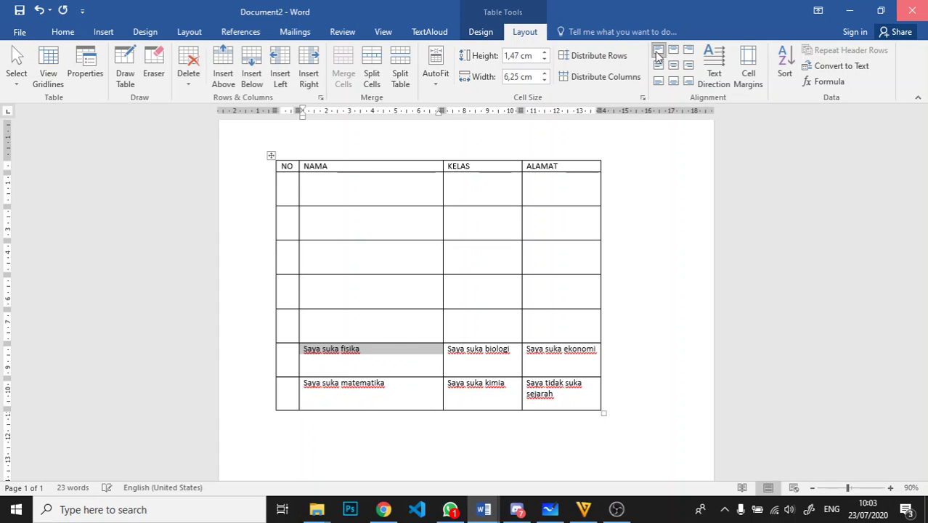
- Cycle the text direction of the "Saya suka fisika" cell through both vertical orientations and back to horizontal
left_click(722, 89)
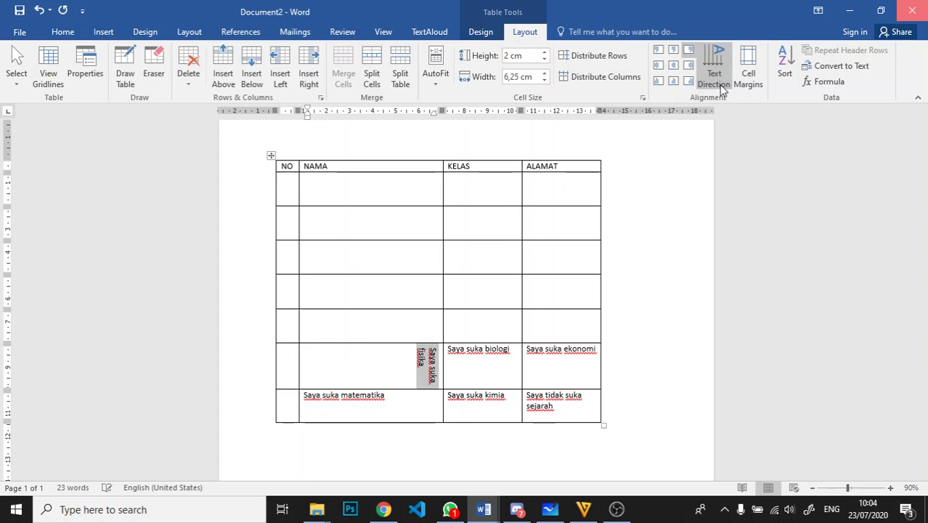
left_click(723, 86)
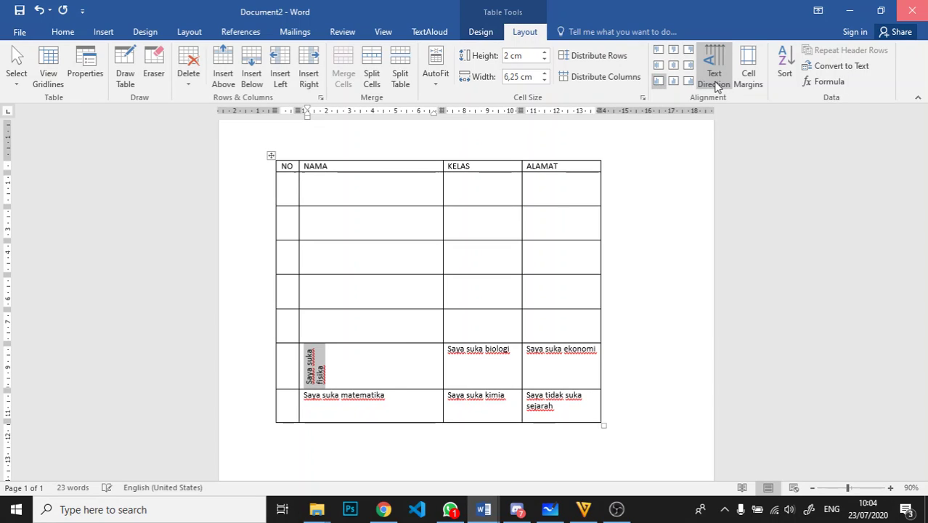
left_click(723, 87)
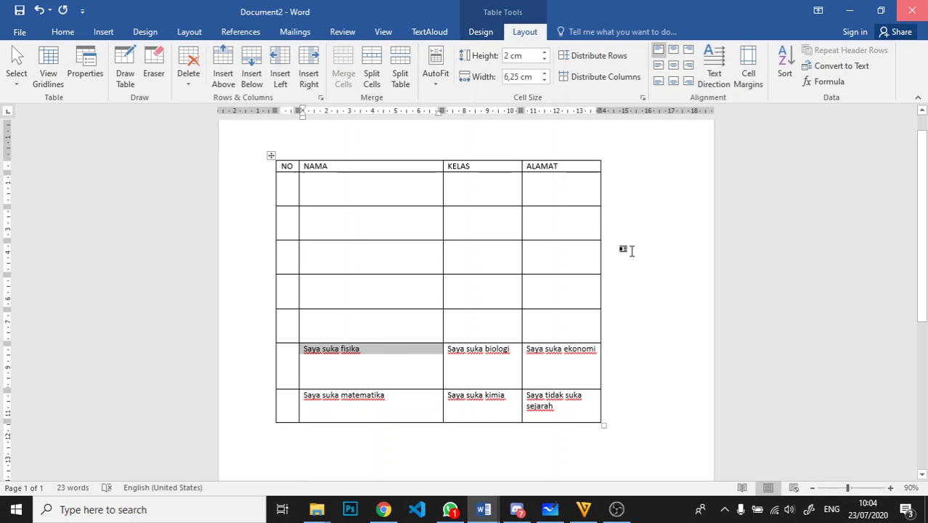
- Enlarge the table's default top and bottom cell margins in the Table Options
left_click(755, 84)
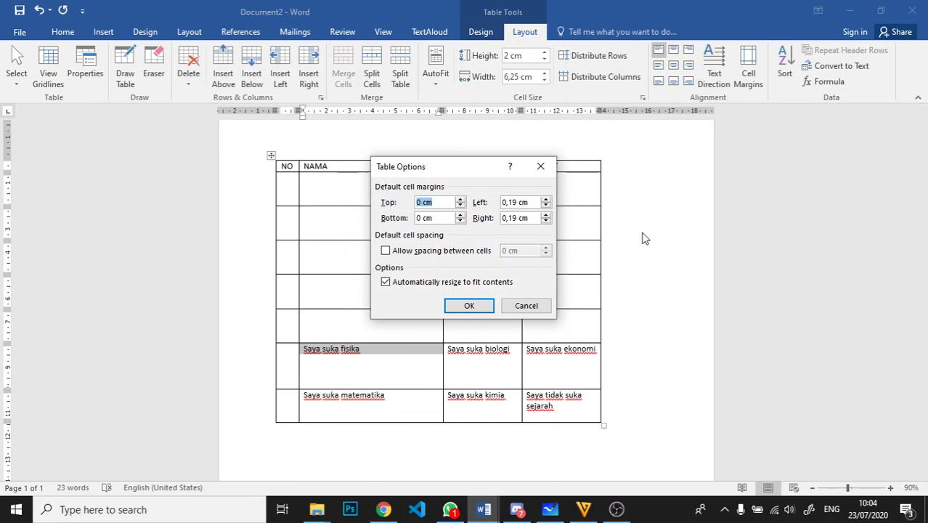
left_click_drag(454, 177, 741, 161)
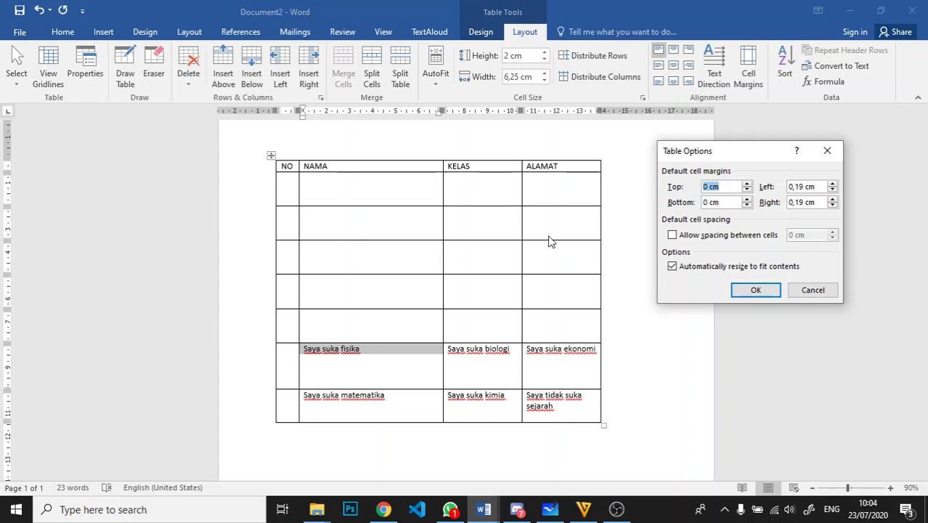
left_click_drag(735, 157, 729, 148)
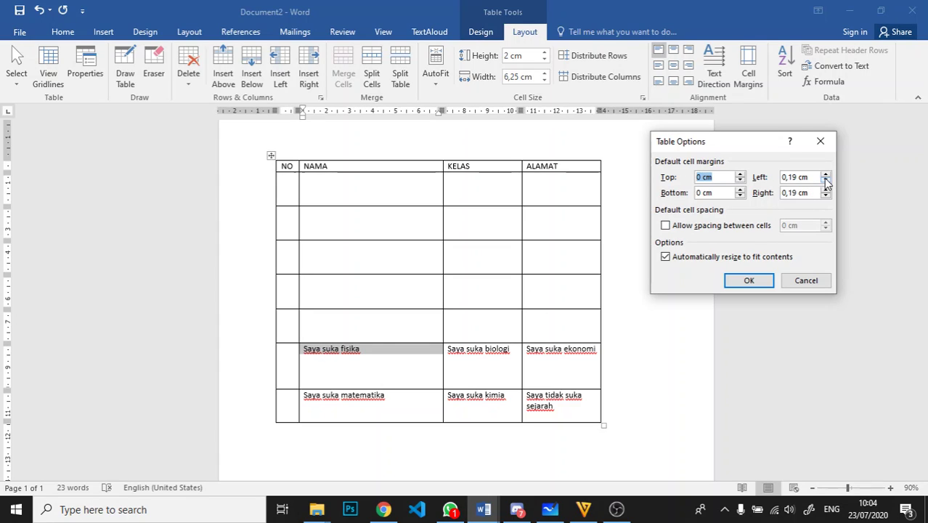
type("4")
type("1")
key("Tab")
type("0")
left_click(738, 281)
scroll(404, 336, "down", 10)
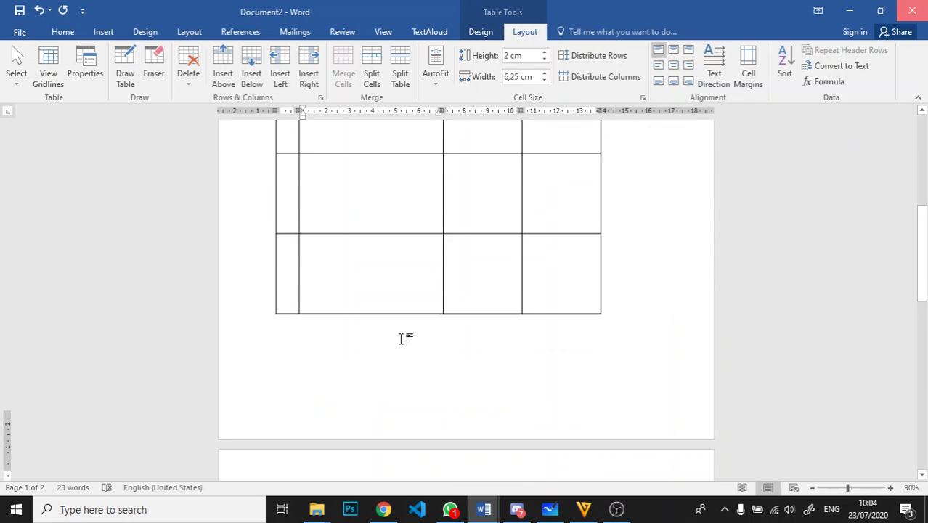
left_click(357, 230)
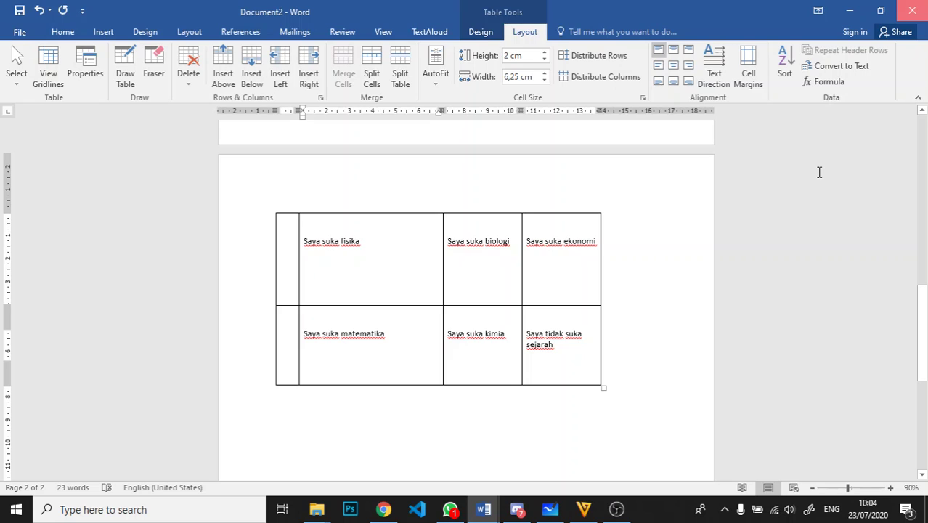
- Undo the cell margin change
key("ctrl+z")
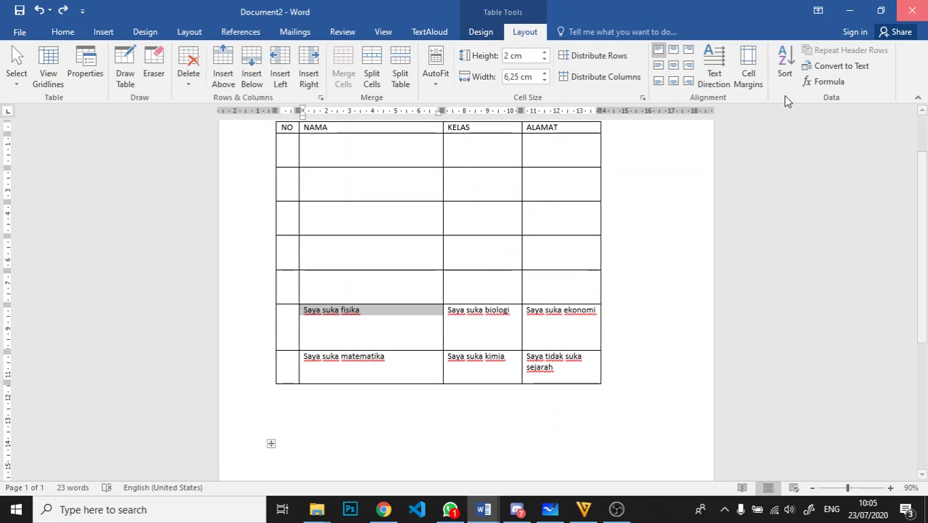
left_click(450, 298)
scroll(487, 290, "up", 2)
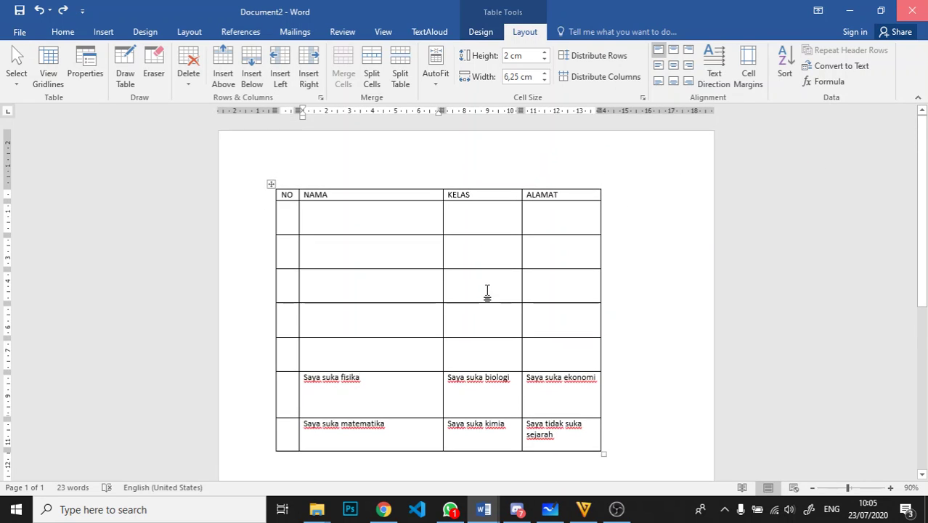
- Fill the five empty NAMA cells below the header with one person's first name each, not in alphabetical order
left_click(322, 213)
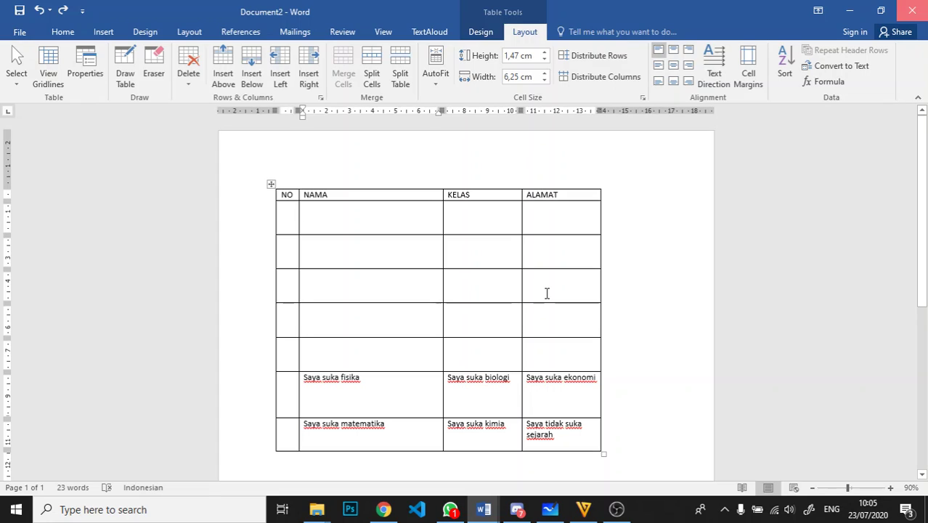
type("Lucky")
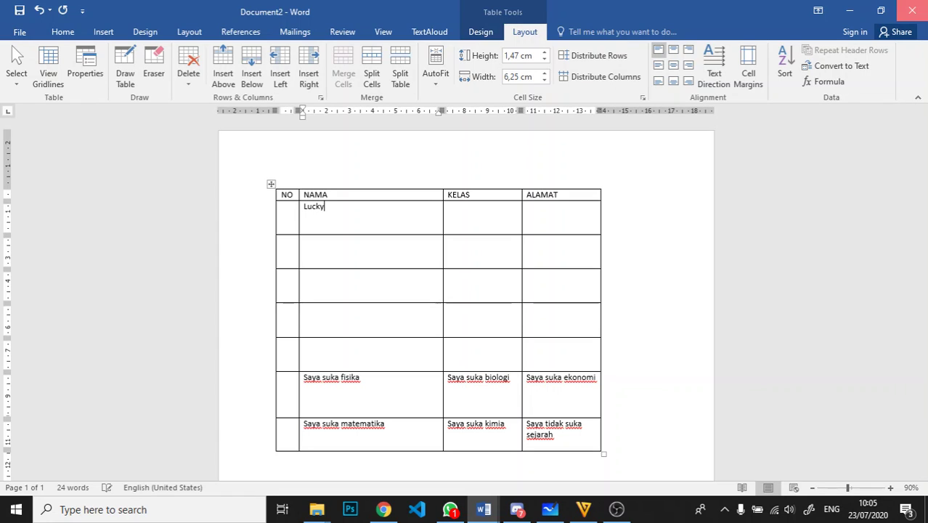
key("Return")
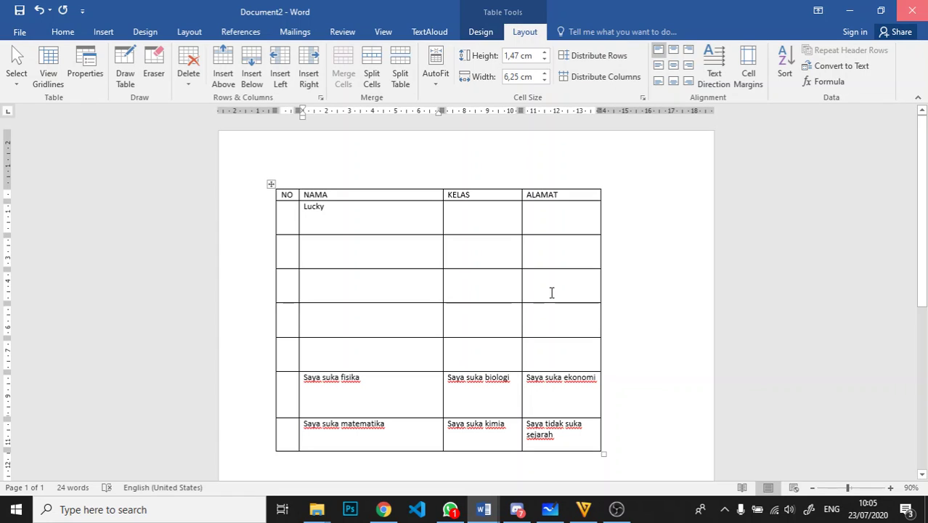
left_click(357, 244)
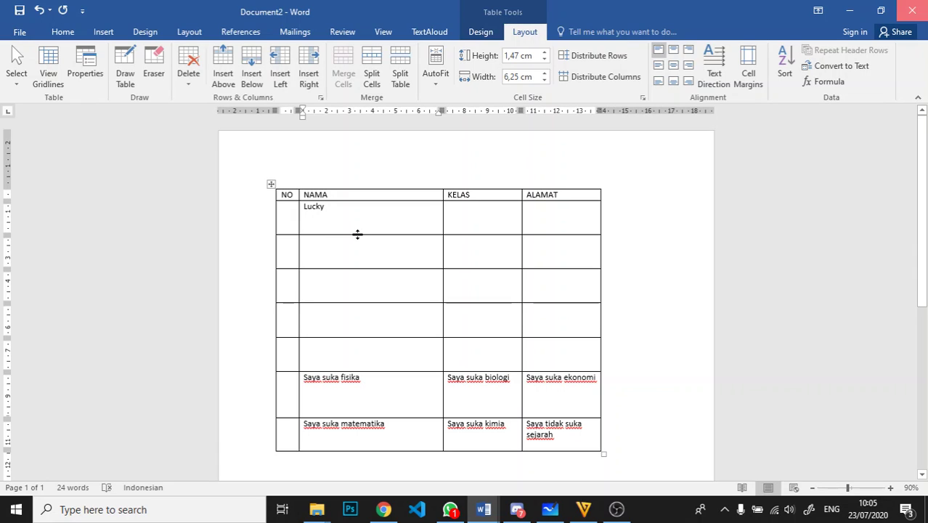
type("angel")
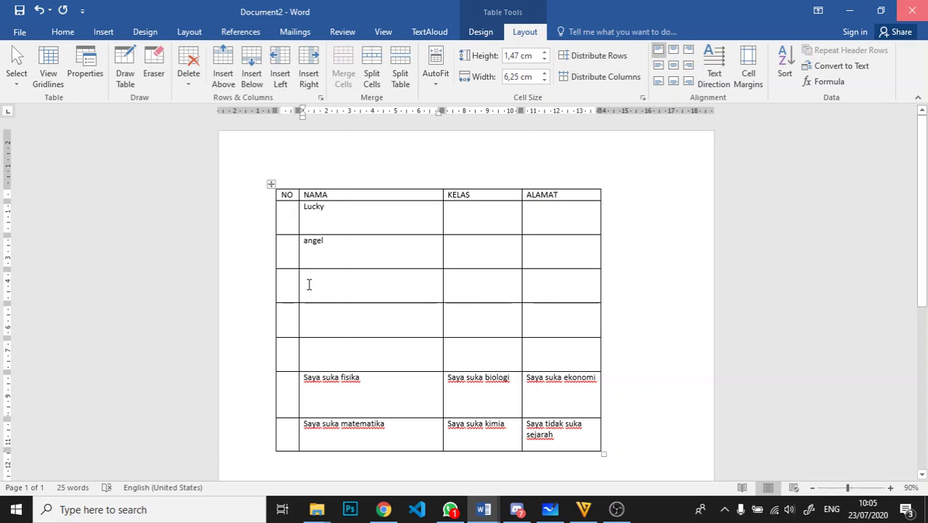
left_click(308, 284)
type("farida")
left_click(364, 318)
type("pelangi")
left_click(368, 352)
type("faris")
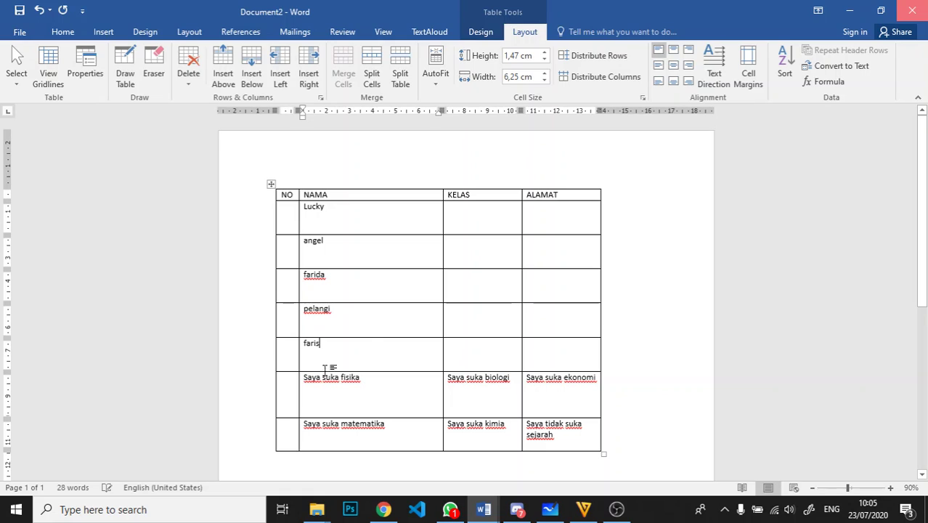
- Sort the five name rows by Column 2 as text in ascending order, with no header row
mouse_move(394, 393)
left_mouse_down()
mouse_move(280, 369)
mouse_move(327, 389)
left_mouse_up()
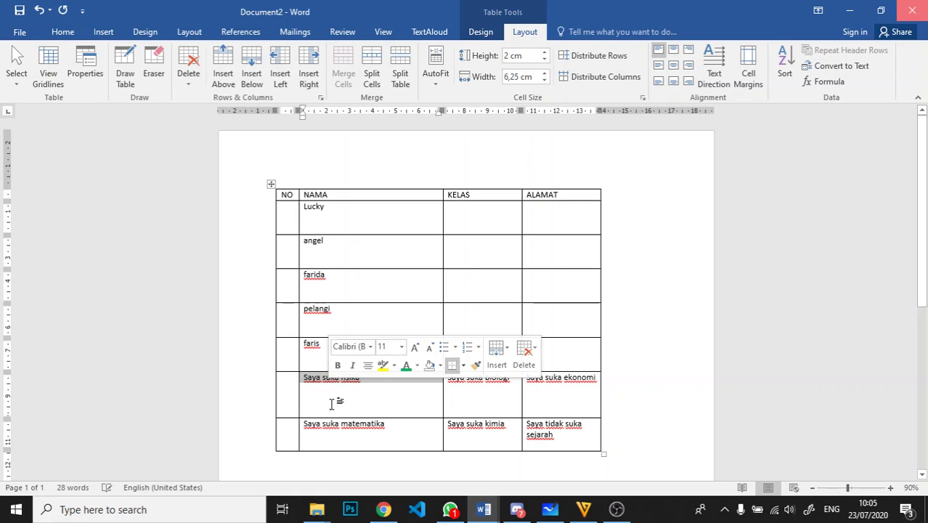
left_click(331, 249)
left_click_drag(320, 210, 325, 356)
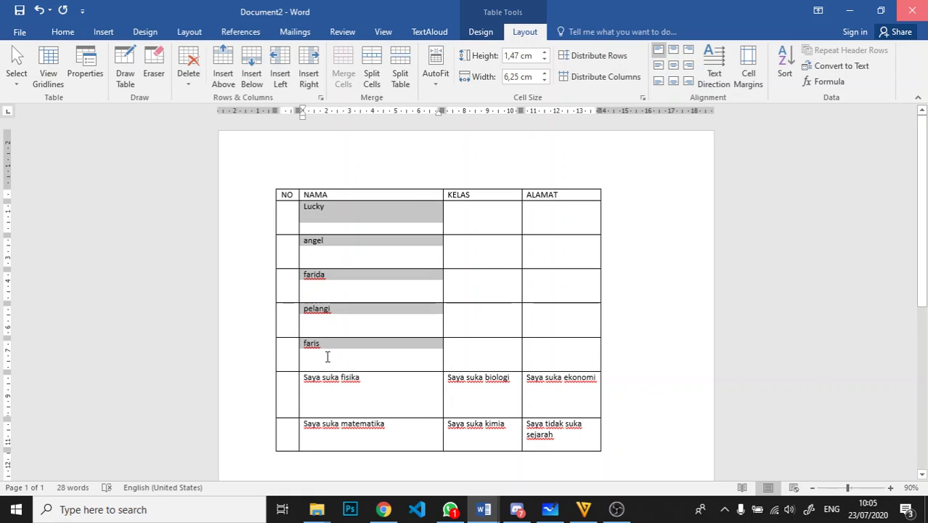
left_click(785, 64)
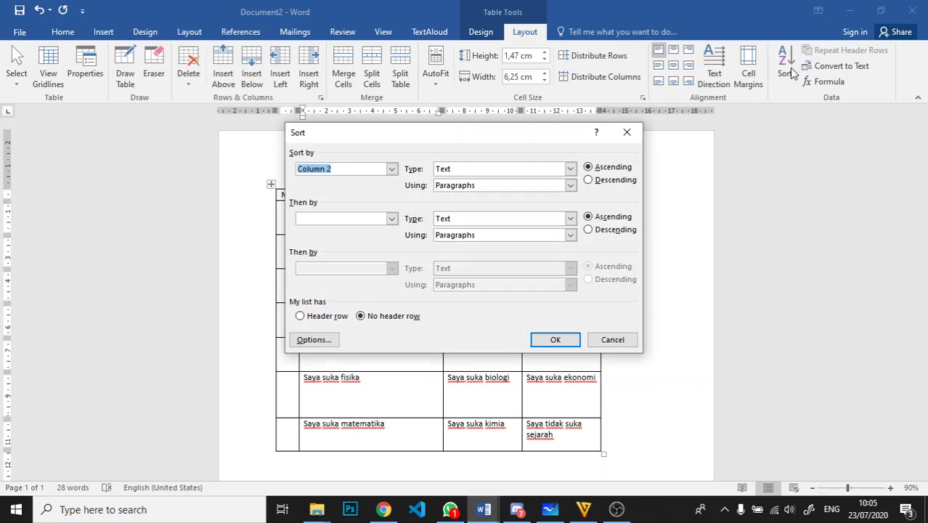
left_click_drag(472, 135, 644, 108)
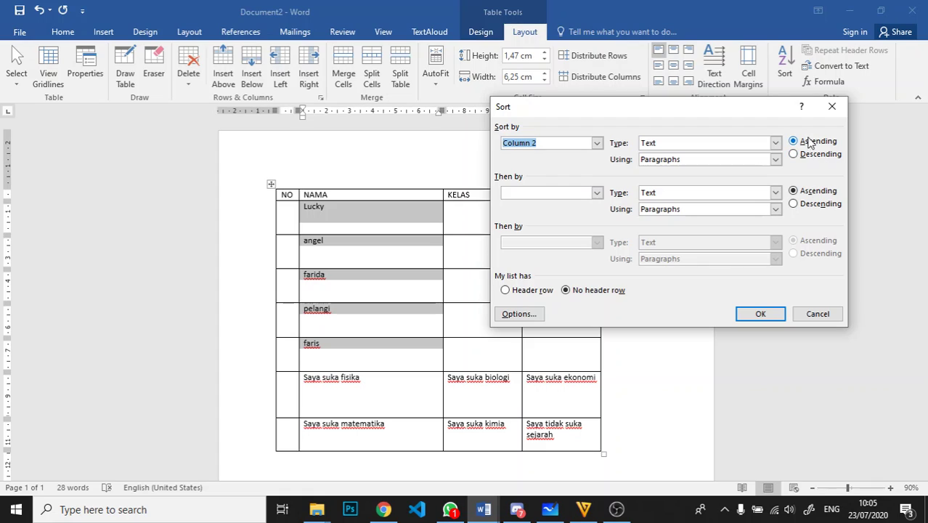
left_click(759, 314)
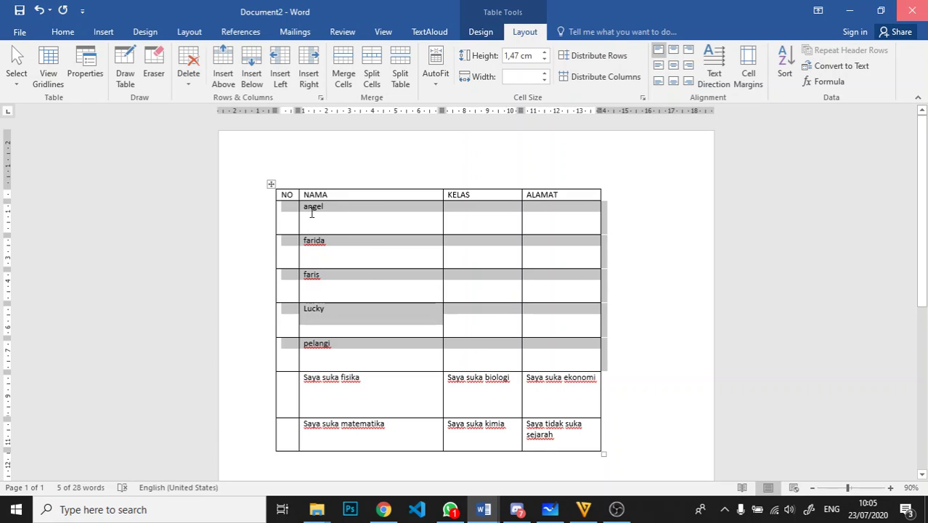
left_click(343, 273)
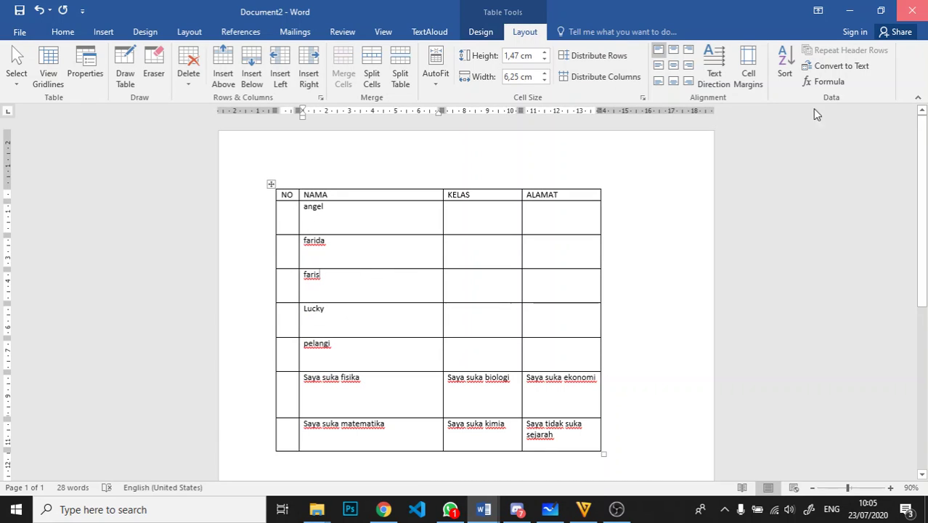
- Shade the header row from NO to ALAMAT with a light gold theme color
left_click(485, 31)
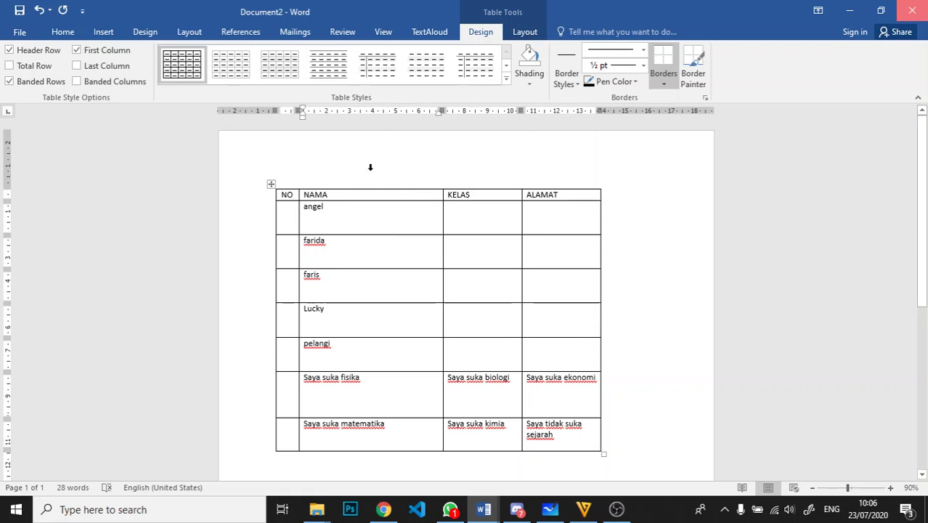
left_click_drag(277, 196, 546, 200)
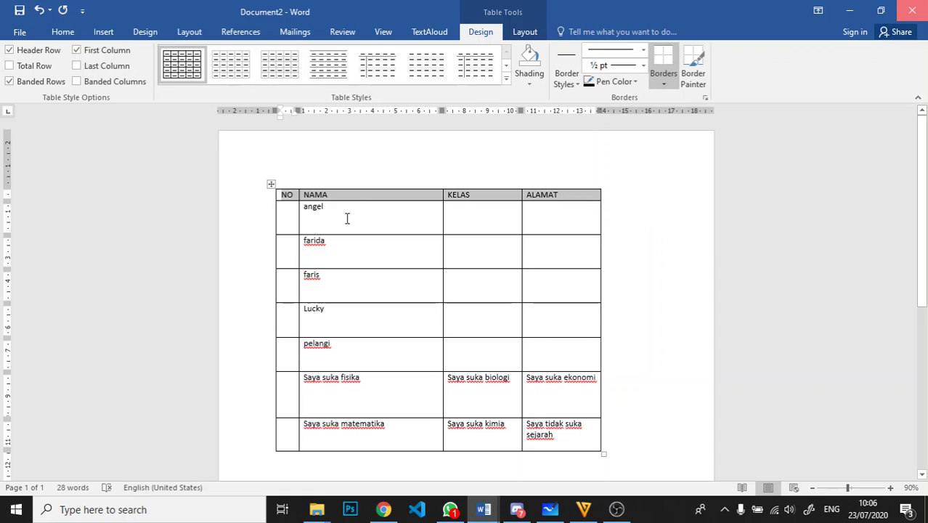
left_click_drag(279, 195, 529, 193)
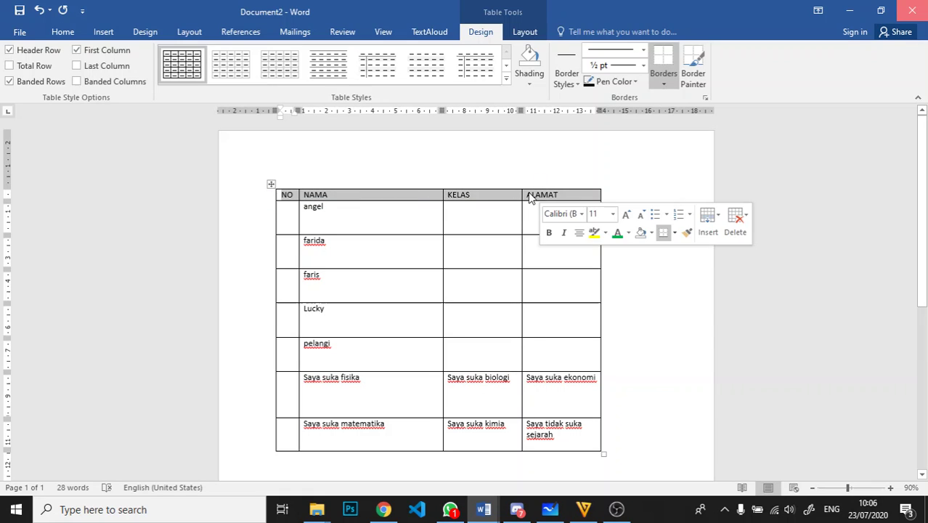
left_click(528, 76)
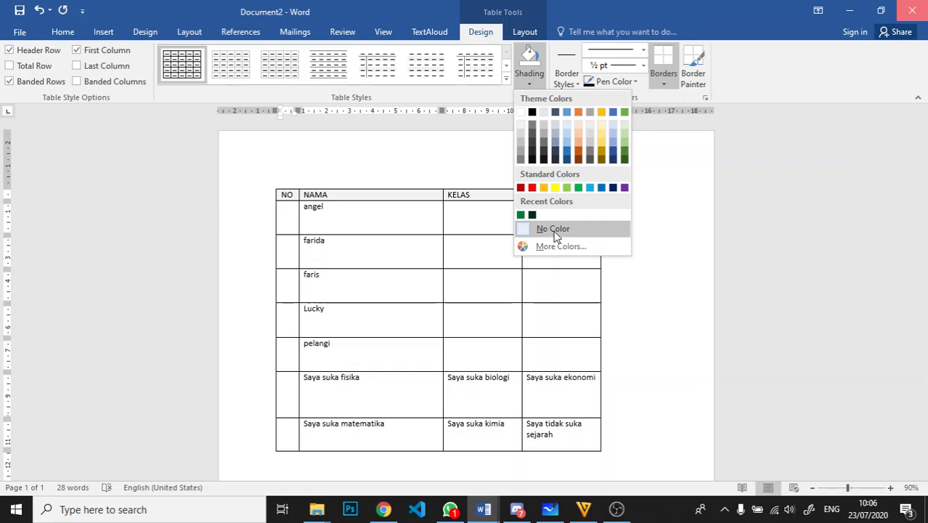
left_click(601, 144)
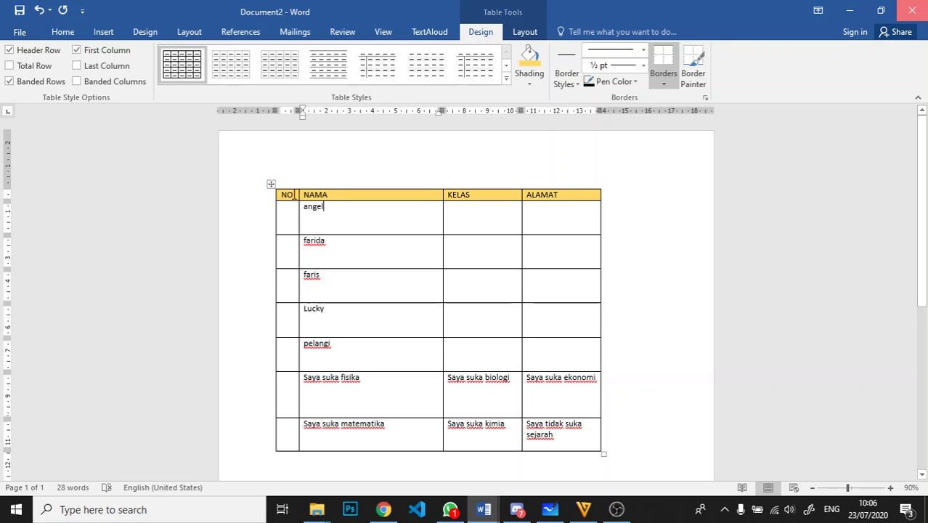
- Apply 3 pt borders on all sides of the header row cells from NO to ALAMAT, keeping the solid line style
left_click_drag(287, 196, 554, 196)
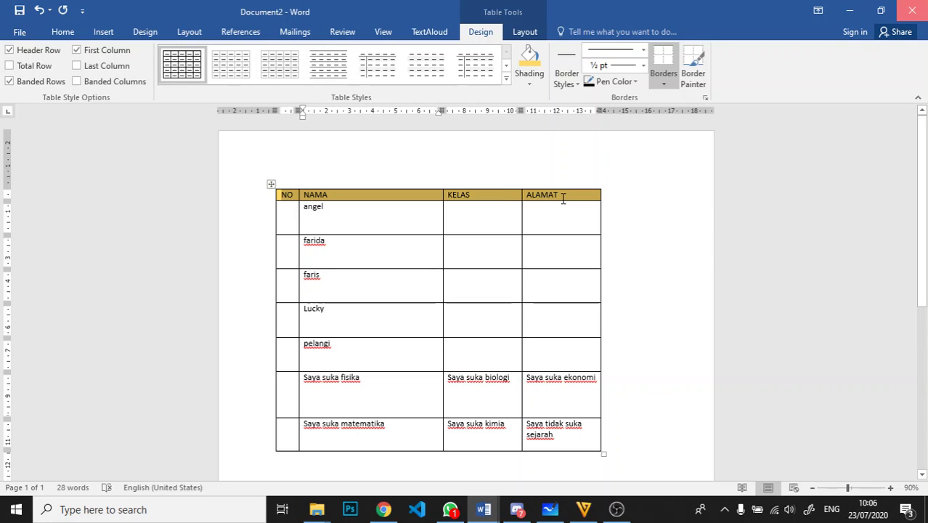
left_click(663, 83)
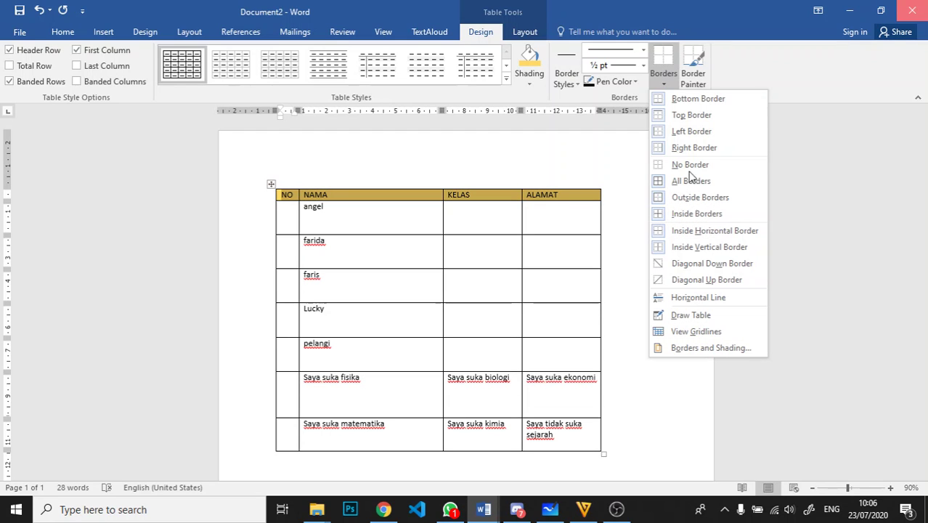
left_click(692, 350)
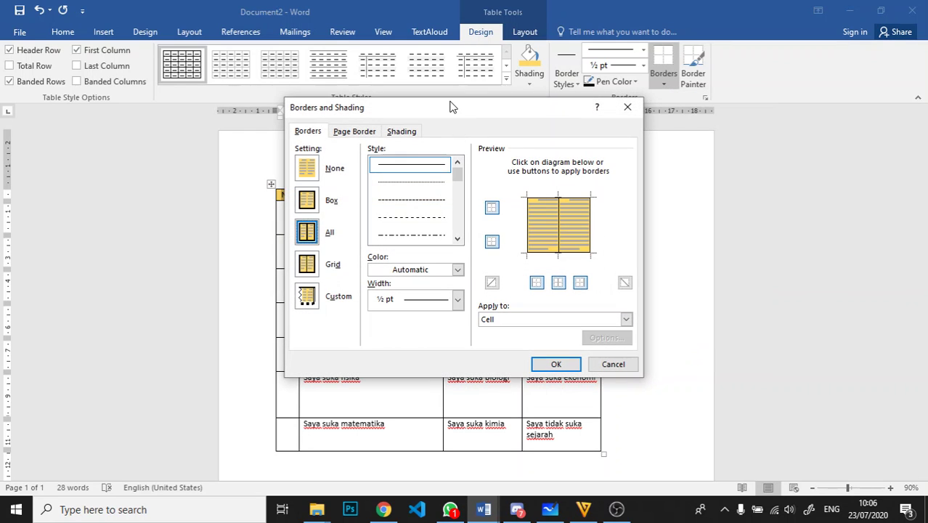
mouse_move(452, 104)
left_mouse_down()
mouse_move(652, 116)
mouse_move(757, 102)
left_mouse_up()
left_click(755, 296)
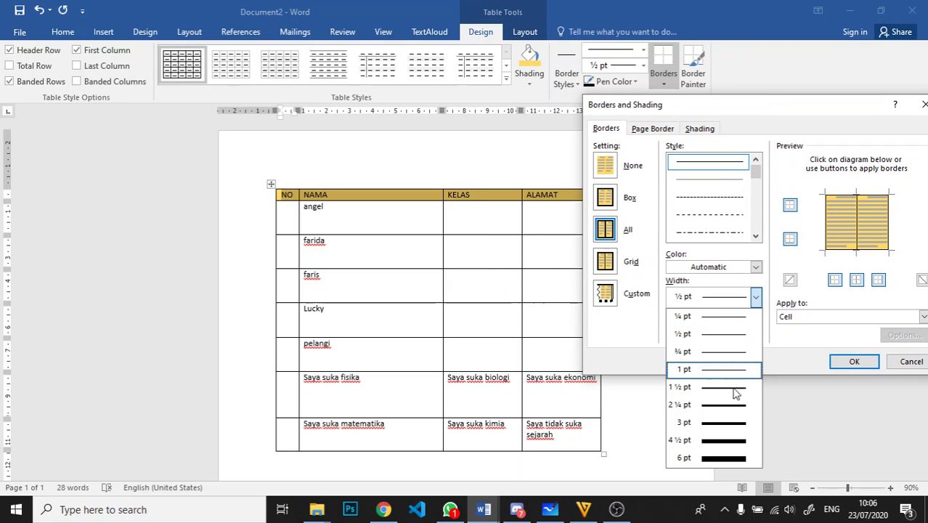
left_click(725, 427)
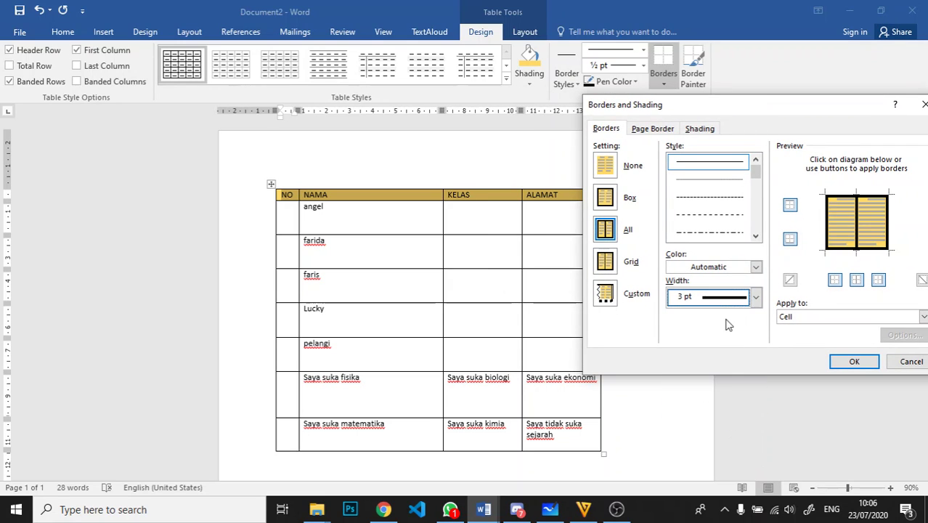
left_click(854, 361)
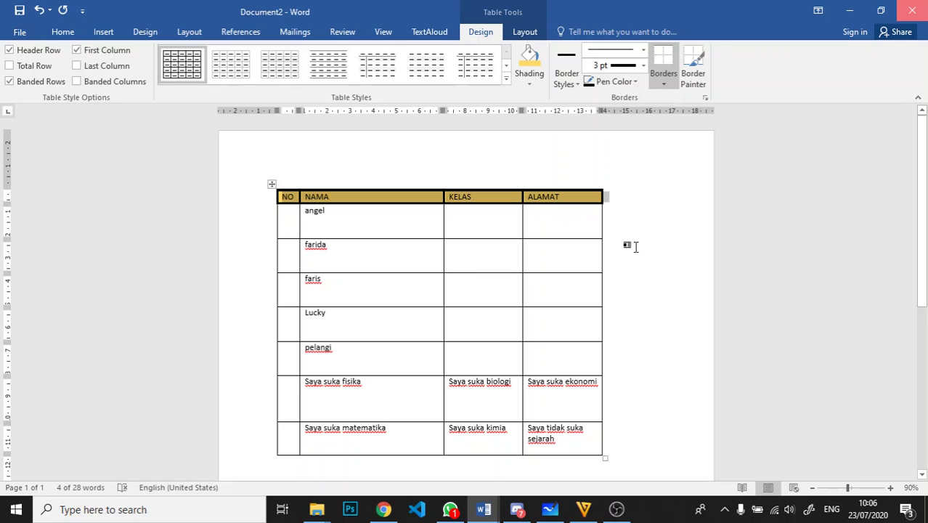
left_click(635, 247)
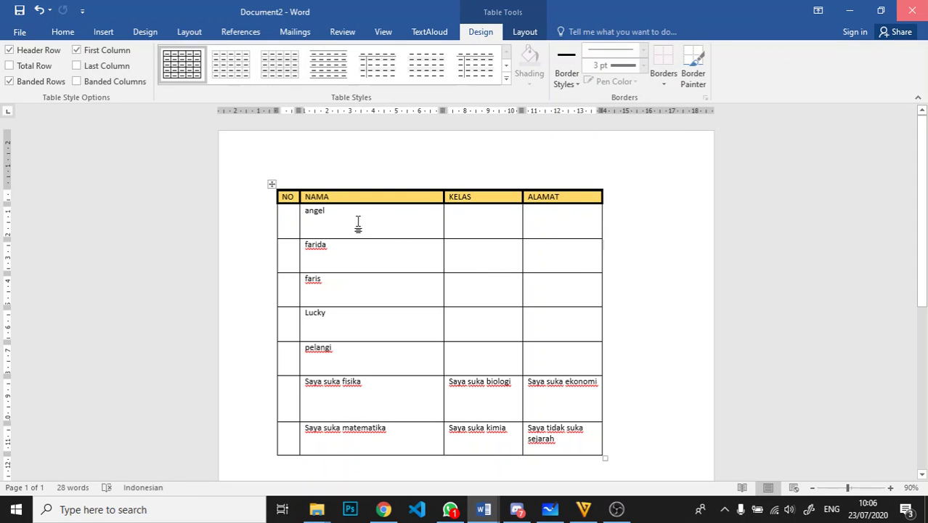
- Apply a 3 pt right border to the NAMA cells below the header, then remove that border from the same cells
scroll(348, 335, "down", 1)
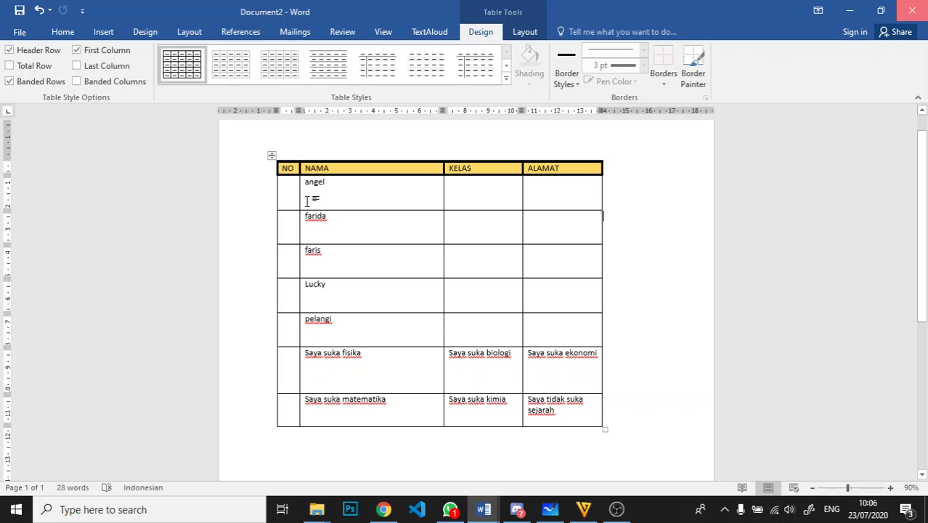
left_click_drag(434, 197, 424, 408)
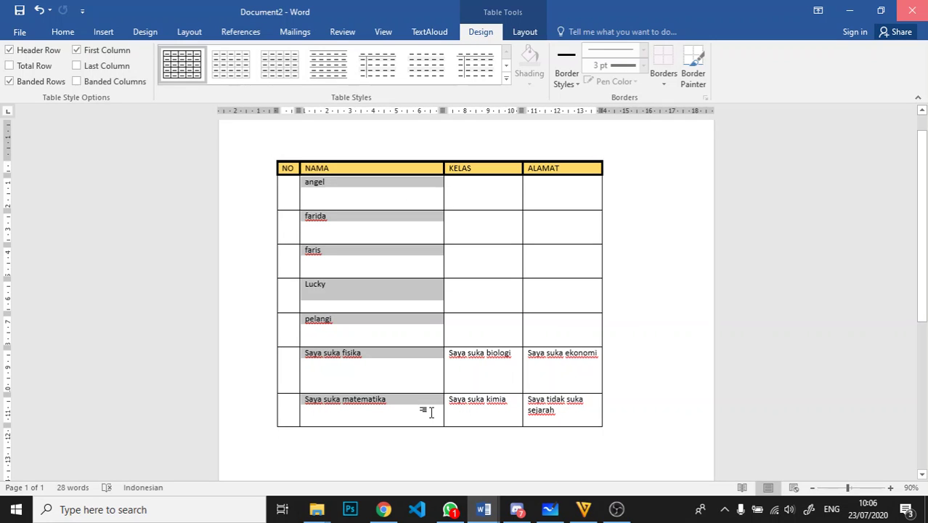
left_click(662, 83)
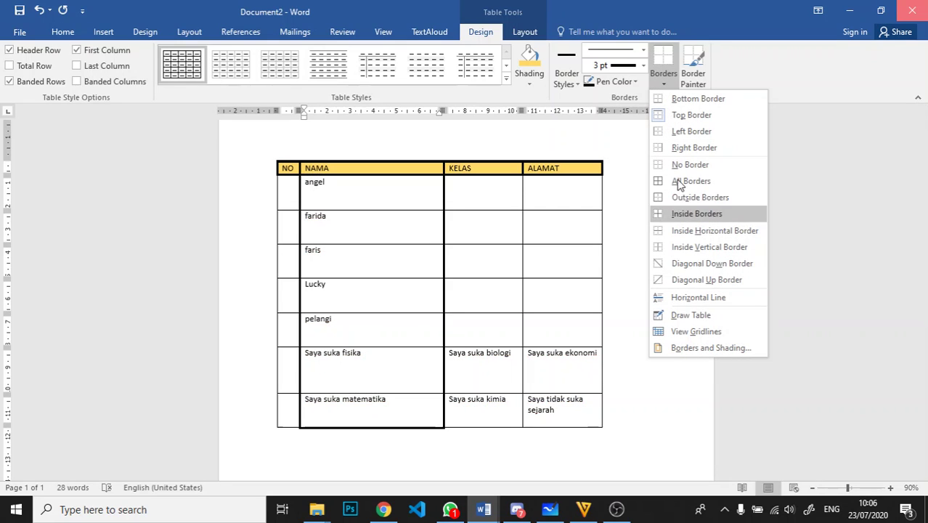
left_click(694, 146)
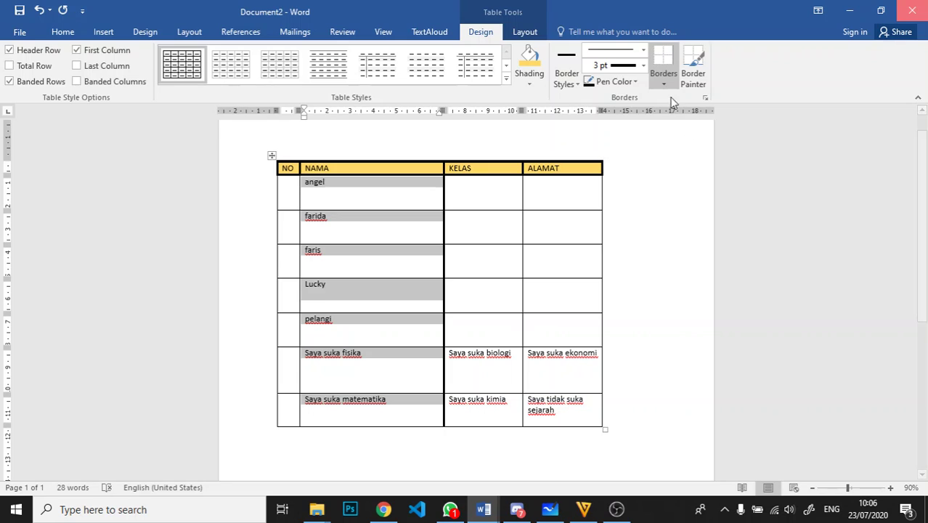
left_click(663, 82)
left_click(692, 149)
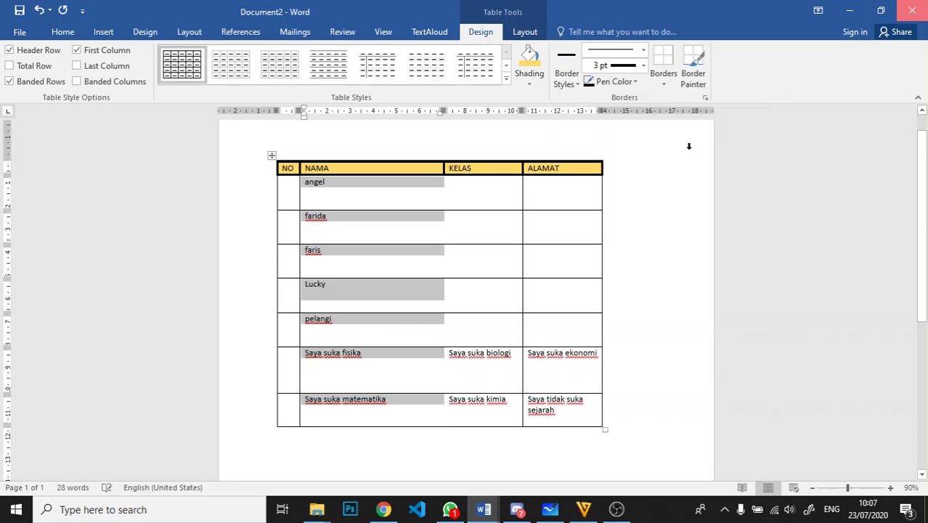
left_click(471, 242)
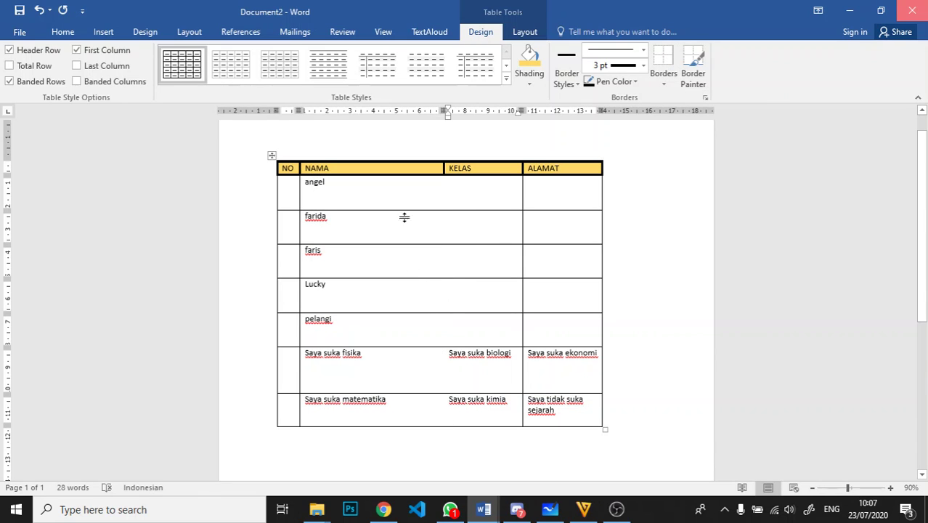
scroll(419, 252, "down", 1)
left_click_drag(409, 201, 462, 201)
left_click(406, 178)
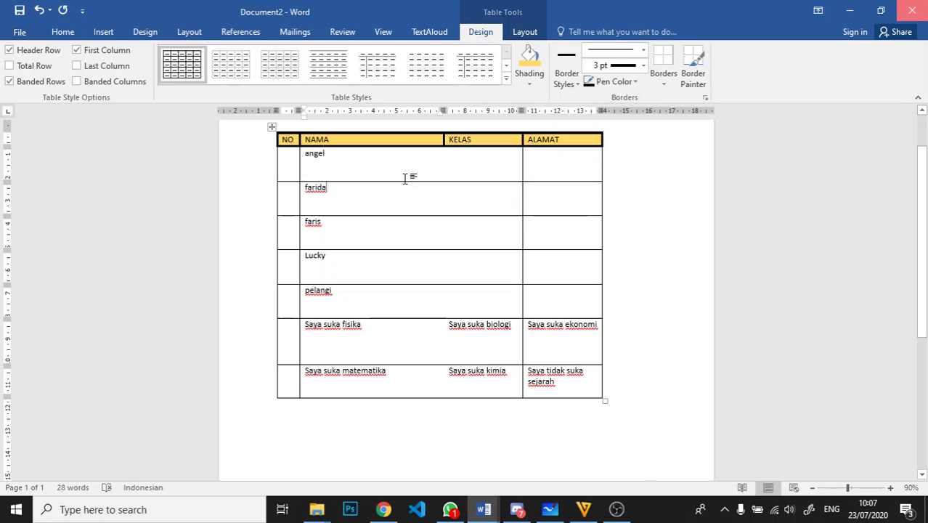
left_click(450, 161)
left_click(386, 153)
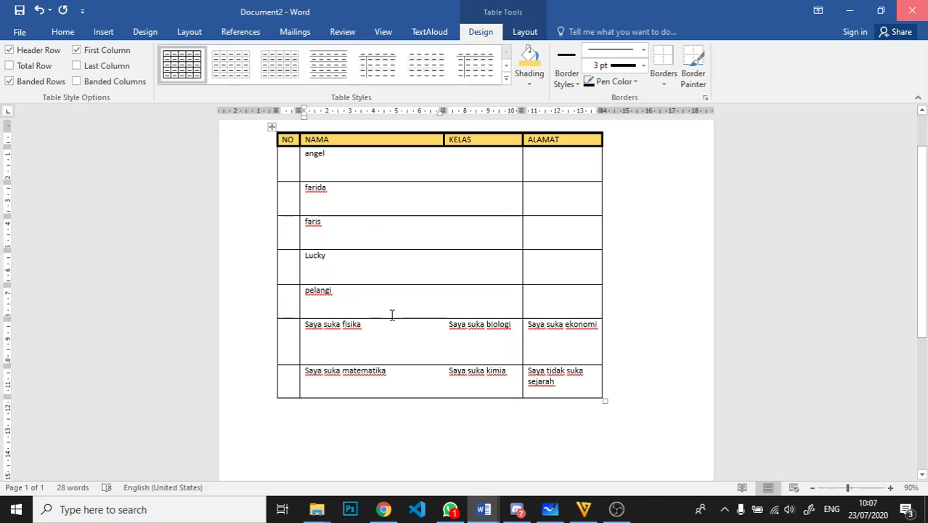
scroll(375, 343, "up", 2)
scroll(385, 334, "down", 3)
scroll(387, 328, "up", 3)
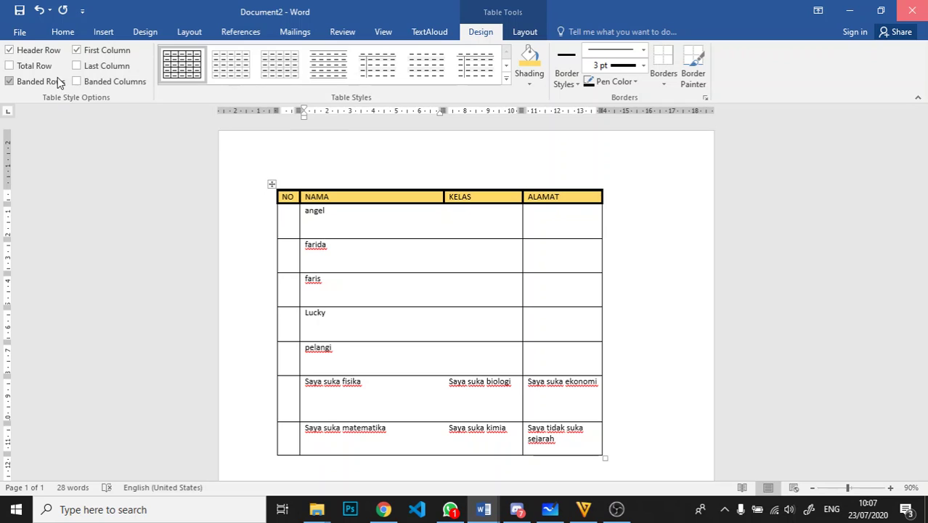
scroll(449, 342, "down", 4)
scroll(459, 347, "up", 2)
scroll(460, 347, "up", 2)
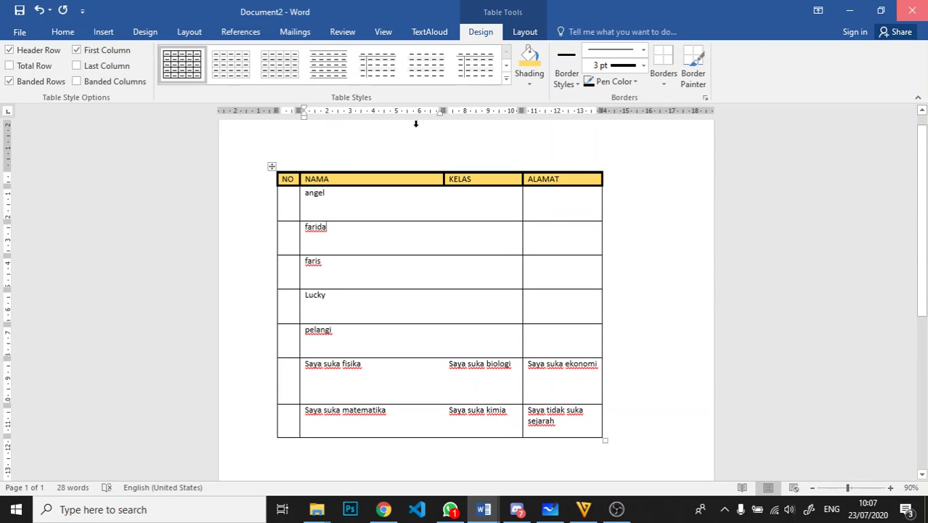
left_click(526, 35)
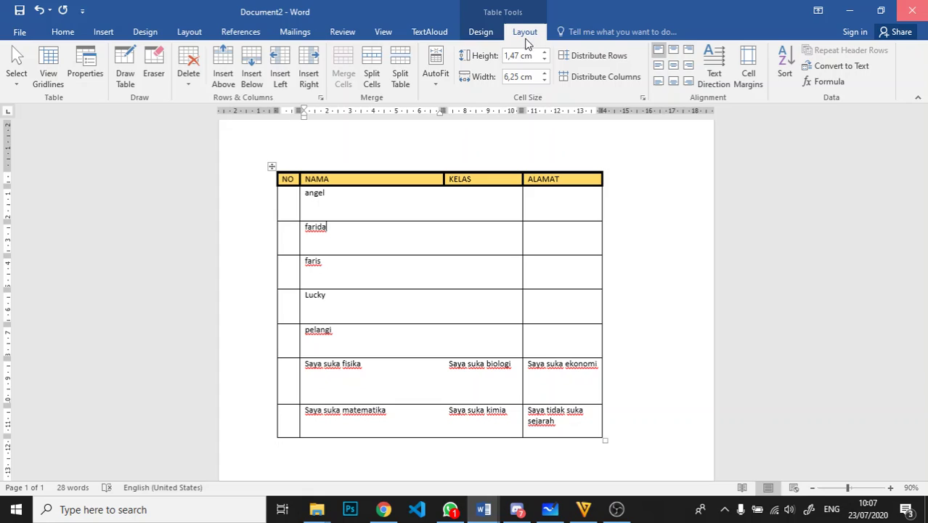
left_click(482, 33)
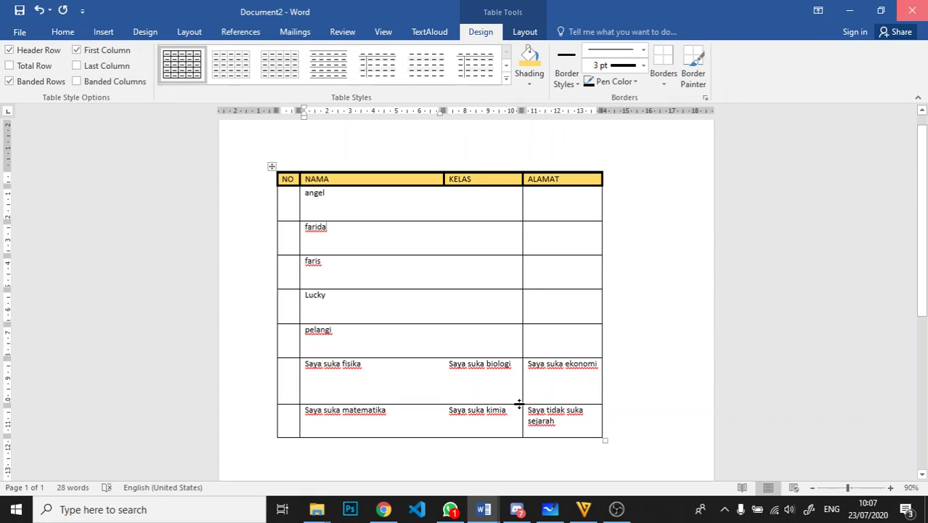